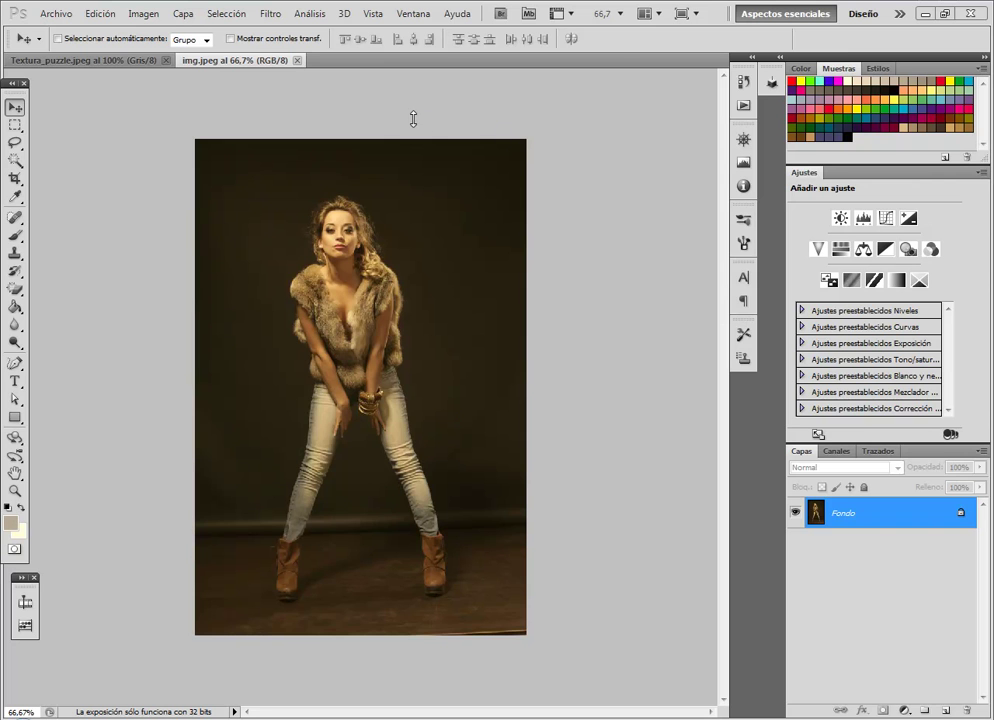
Define the Textura_puzzle.jpeg texture as a pattern, keeping its default name
left_click(90, 61)
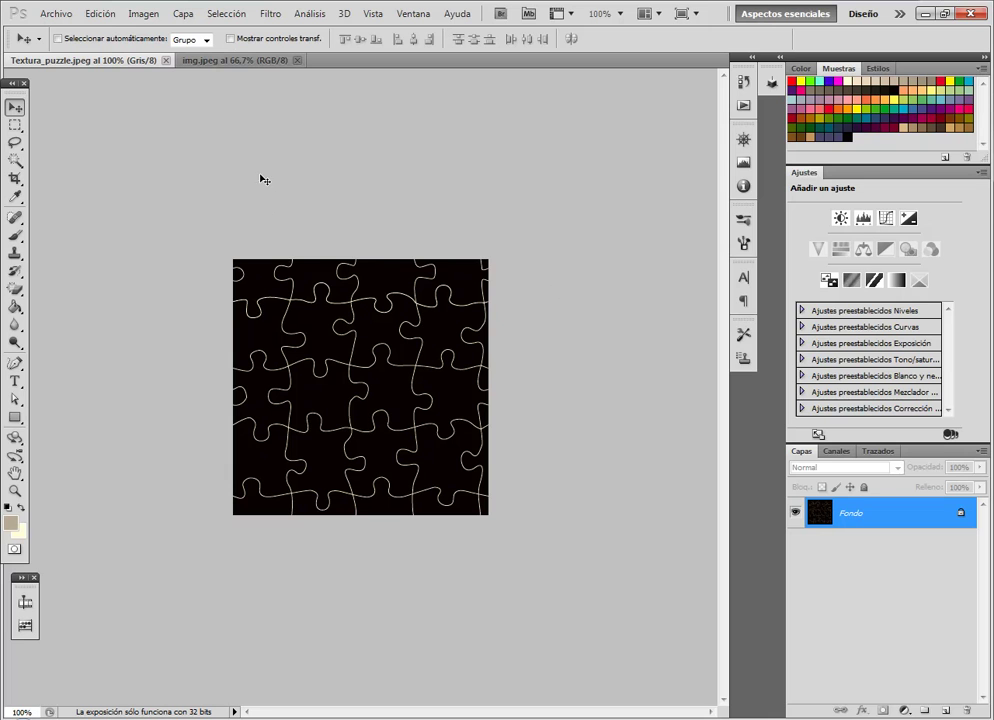
left_click(106, 16)
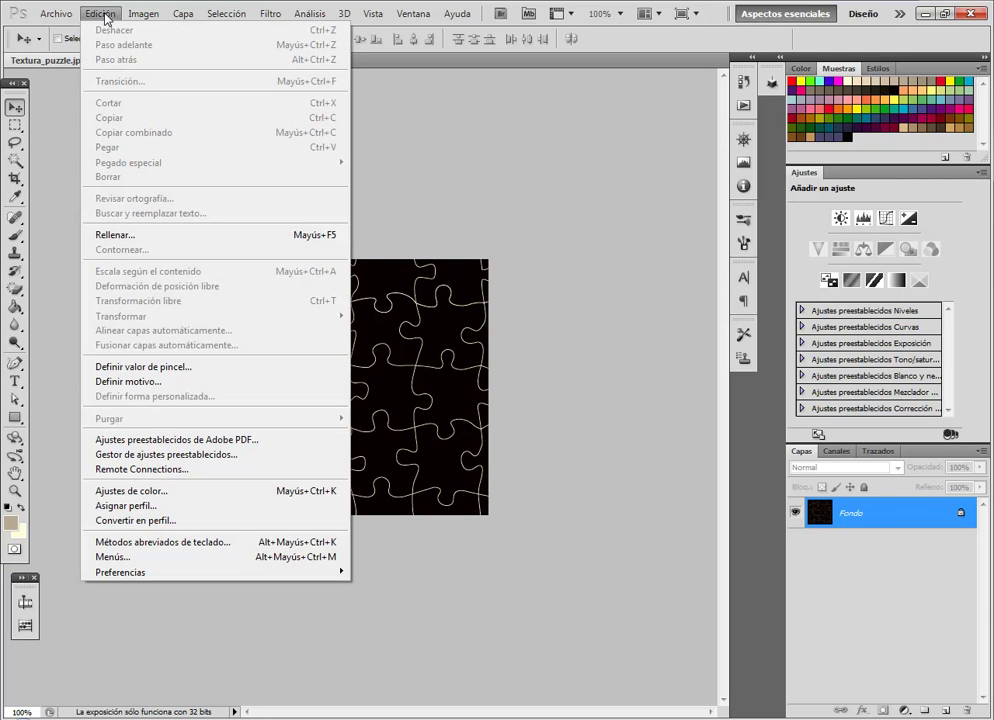
left_click(112, 381)
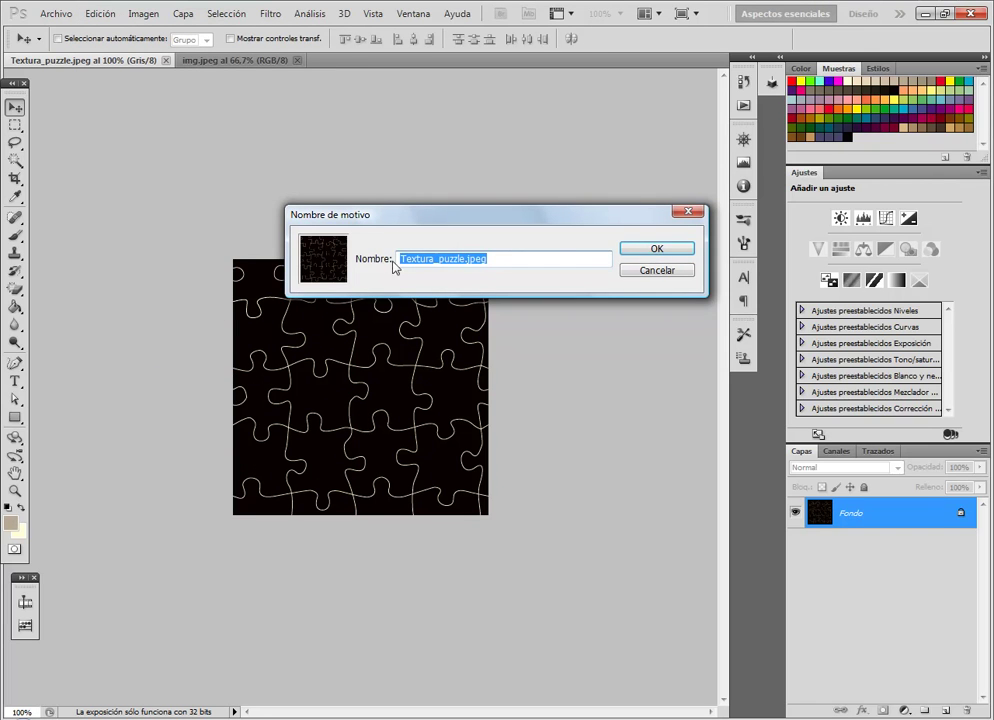
left_click(654, 250)
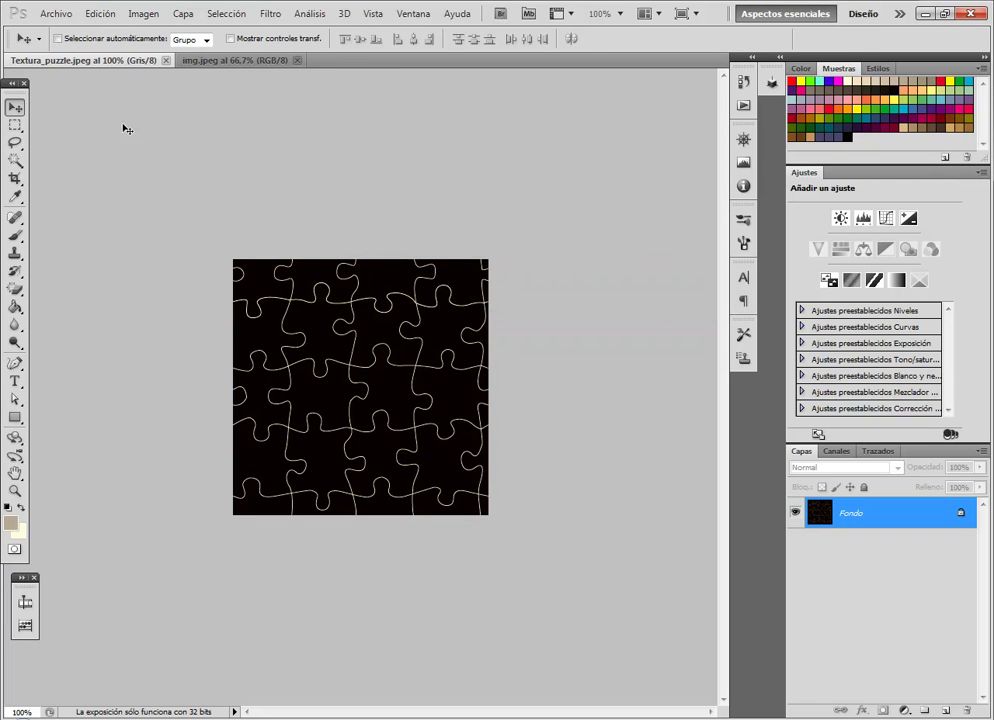
In img.jpeg, add Capa 1 and fill it with the Textura_puzzle pattern via Rellenar
left_click(205, 64)
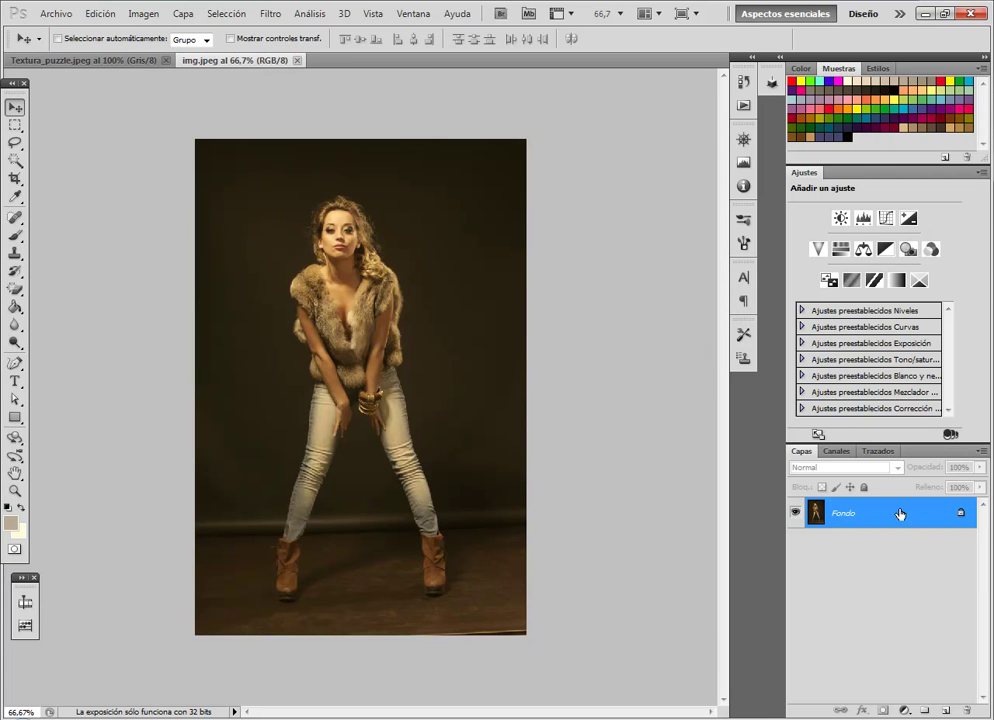
left_click(945, 711)
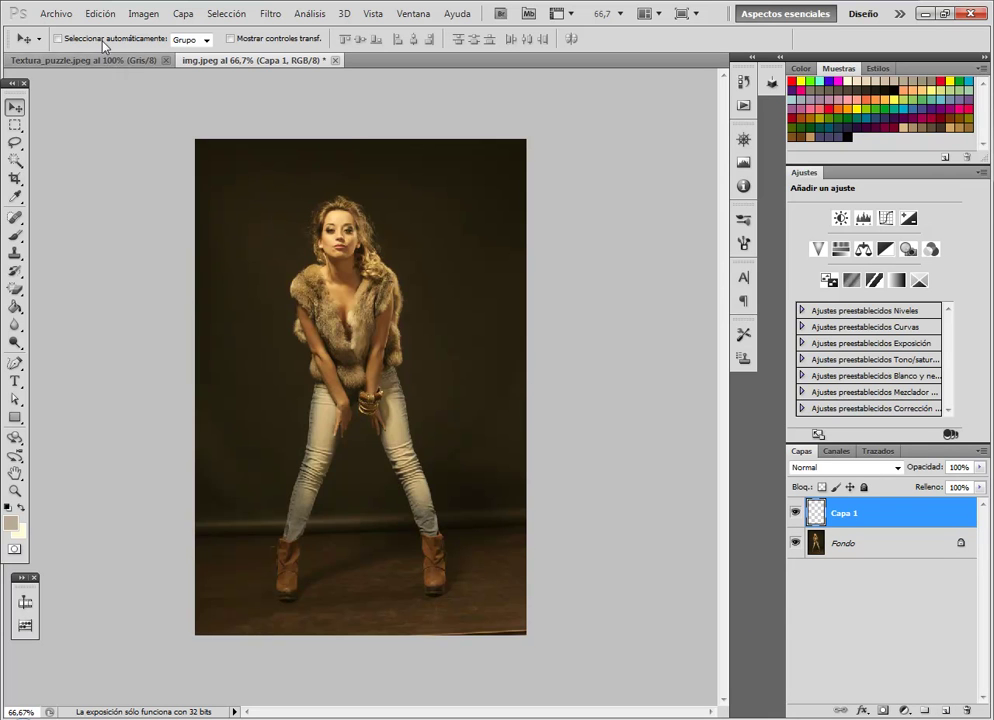
left_click(104, 15)
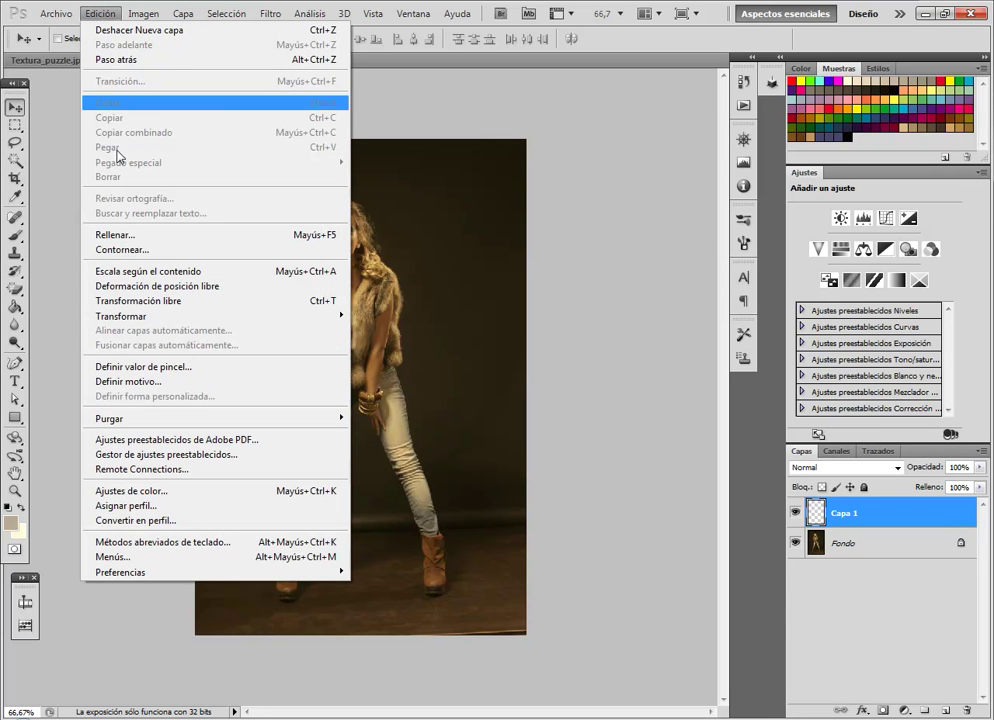
left_click(122, 236)
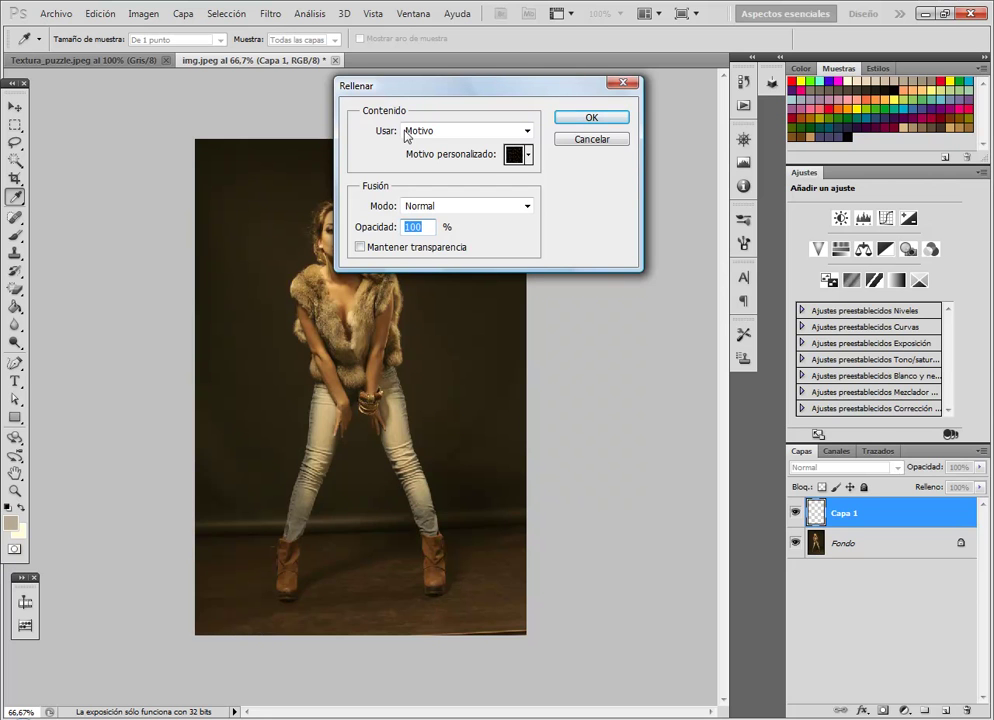
left_click(528, 155)
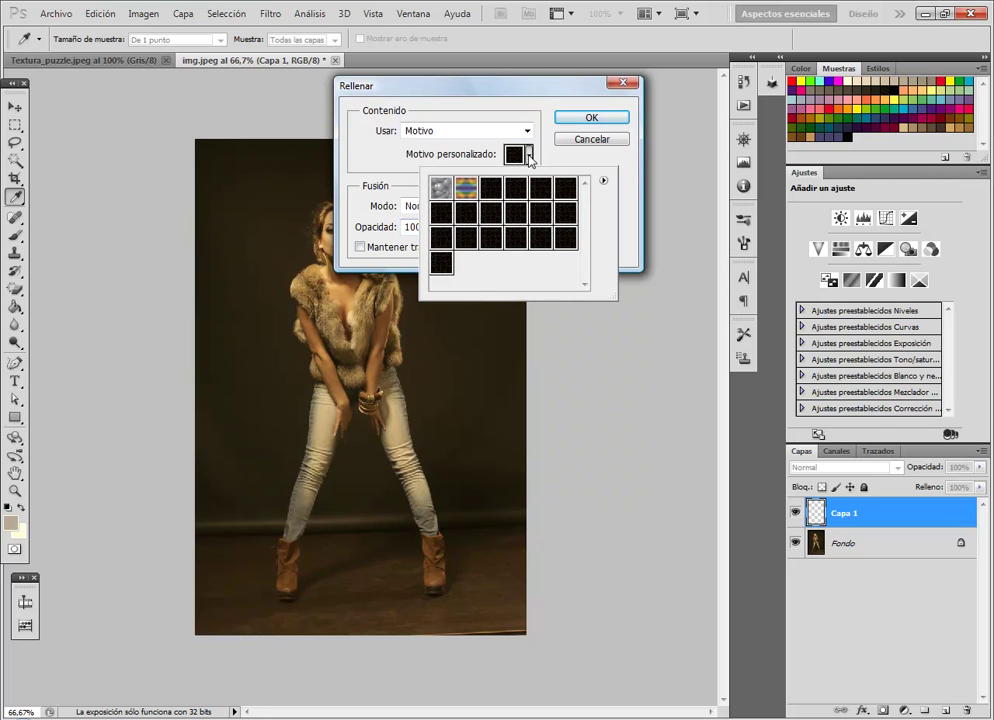
left_click(443, 265)
left_click(590, 118)
key("v")
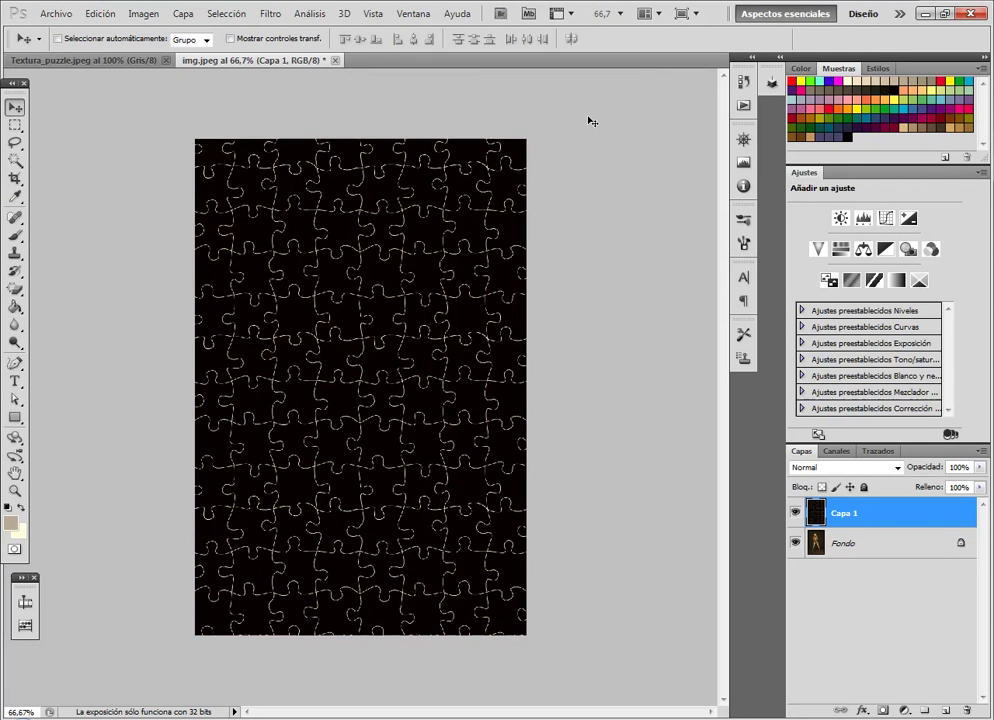
Select the whole canvas and copy the puzzle layer's contents
left_click(230, 18)
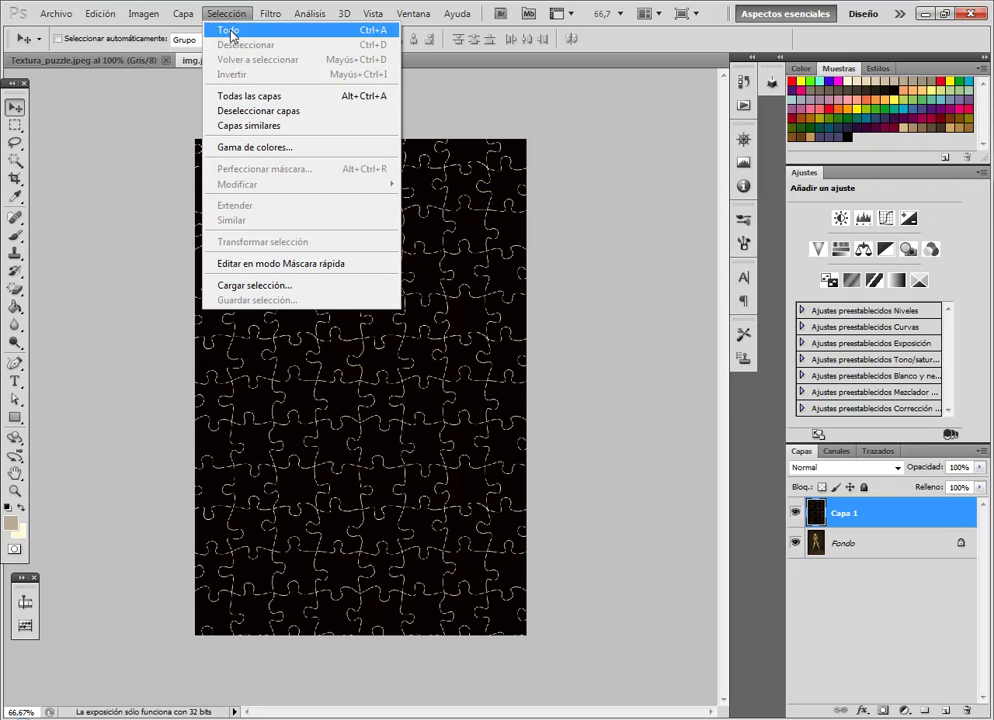
left_click(231, 34)
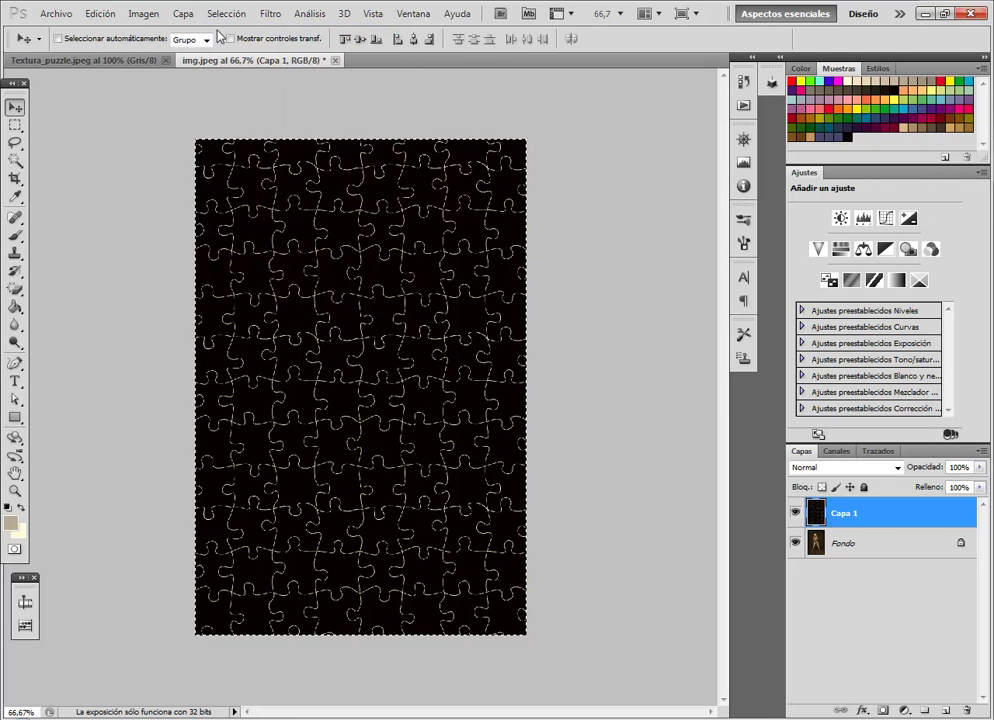
left_click(110, 18)
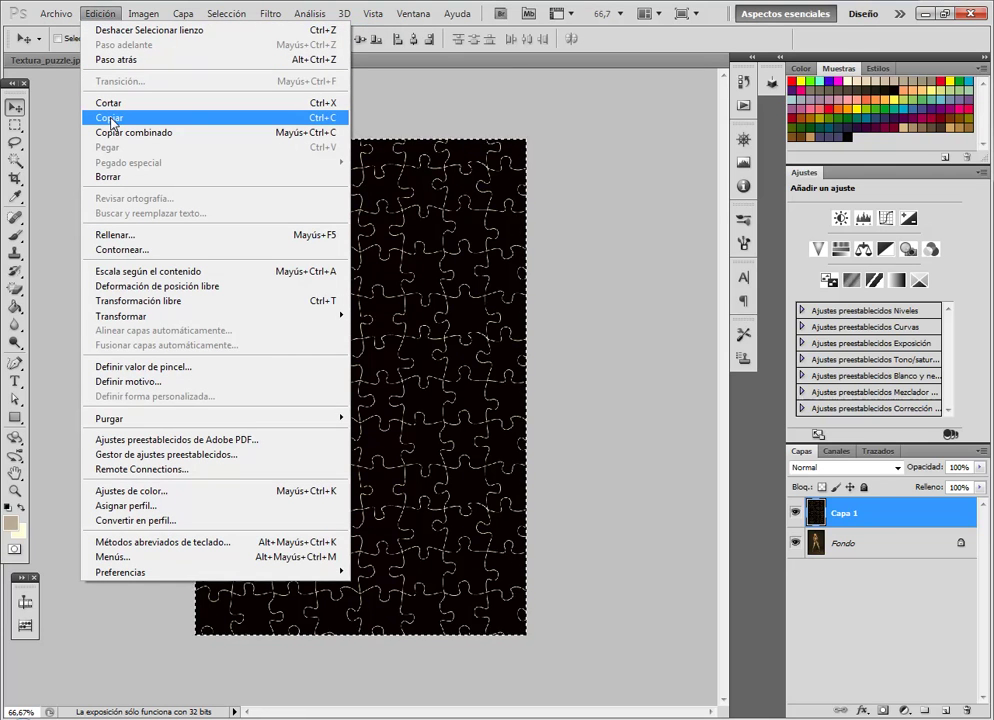
left_click(112, 118)
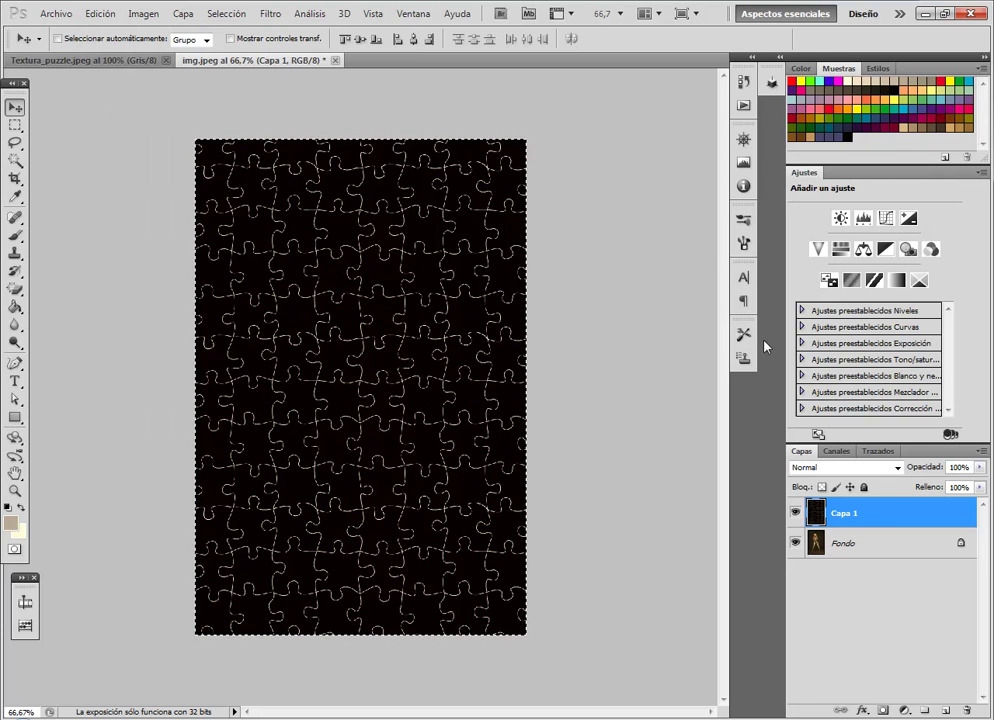
Paste the texture into a new Alfa 1 channel, then return to RGB and Capas
left_click(838, 452)
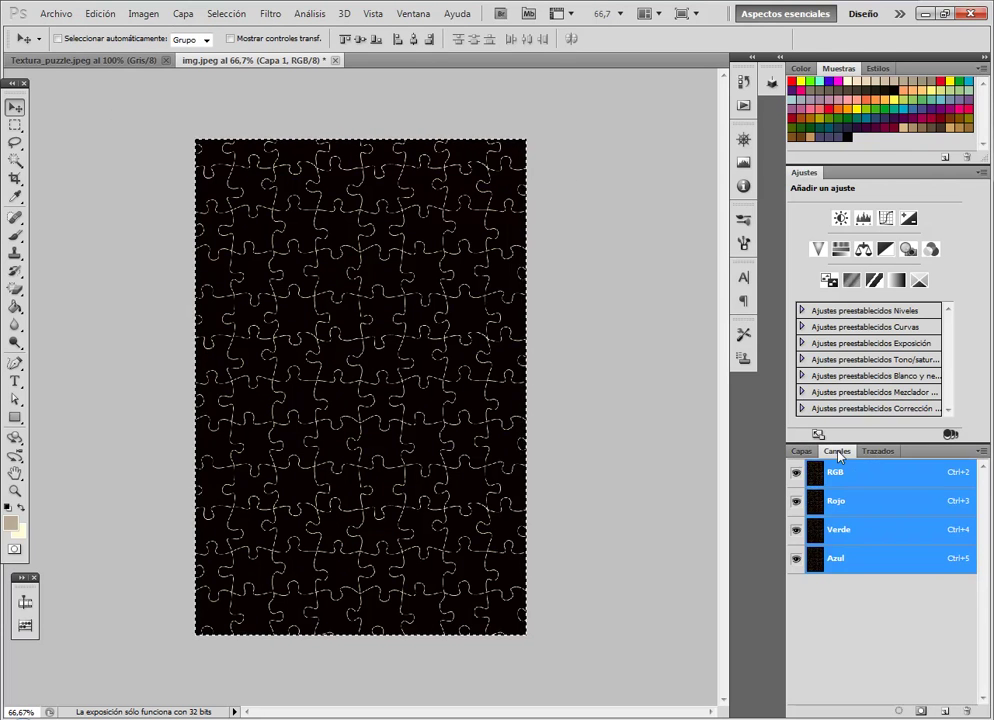
left_click(945, 712)
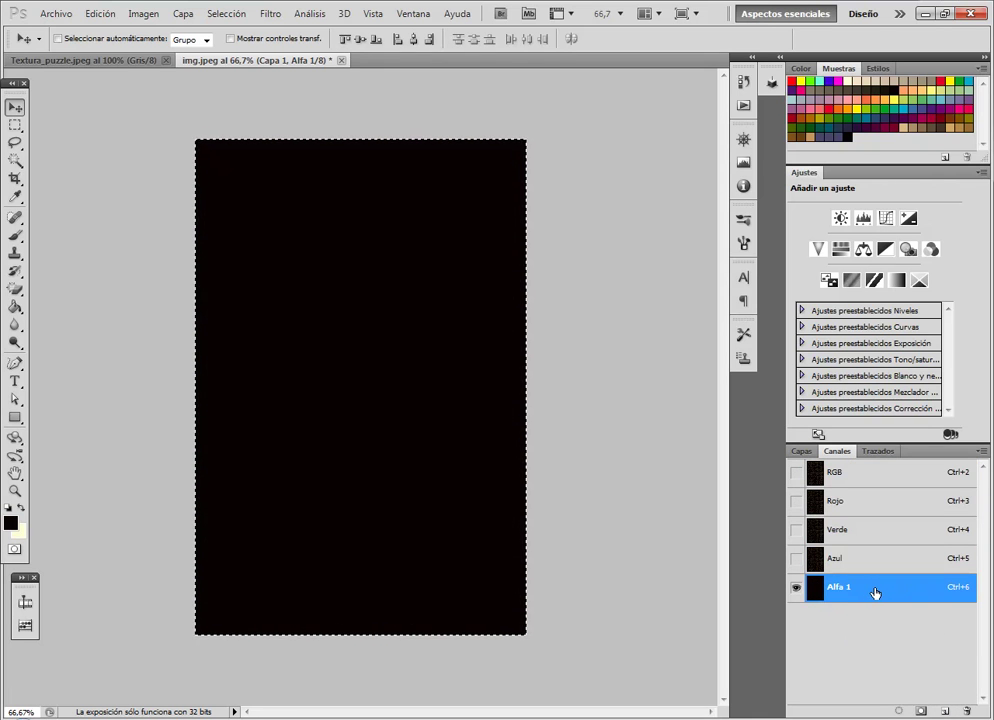
left_click(100, 14)
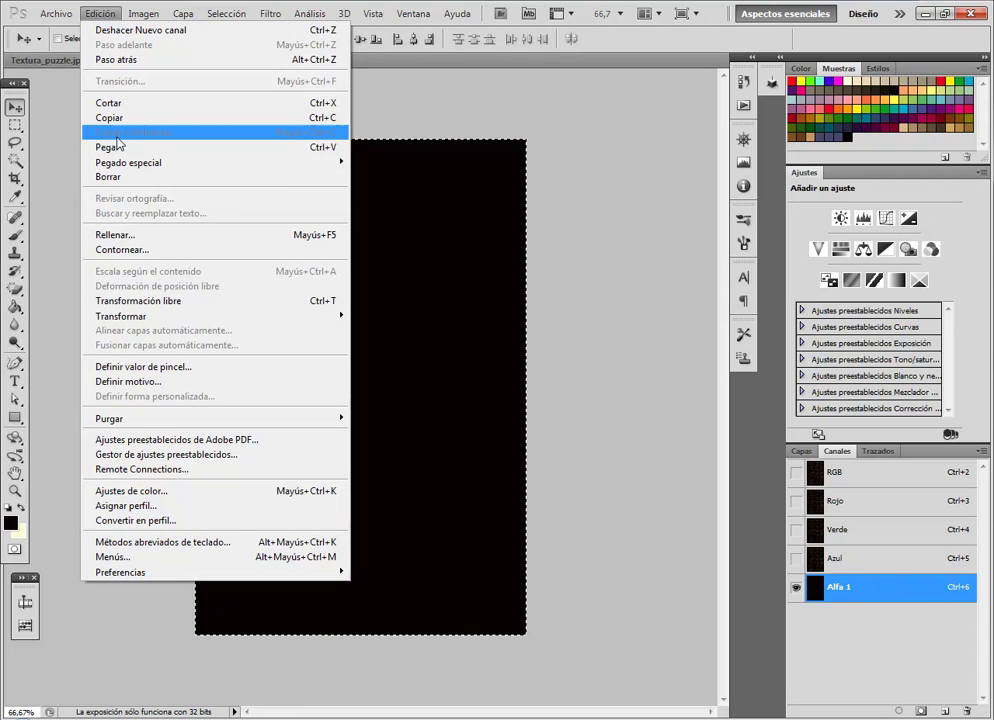
left_click(117, 147)
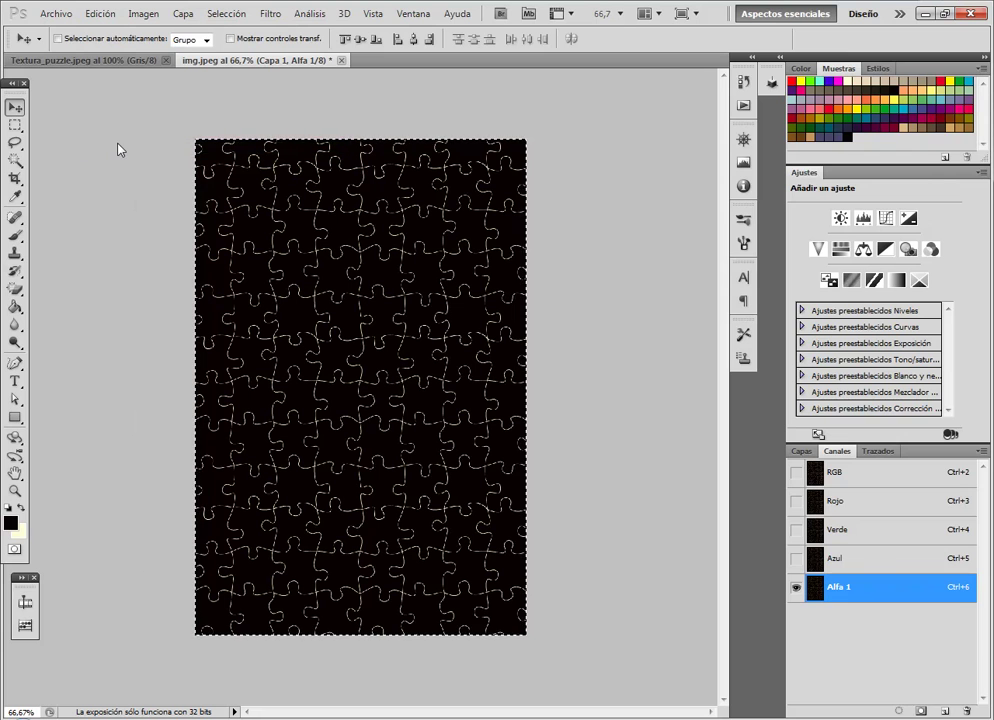
left_click(845, 479)
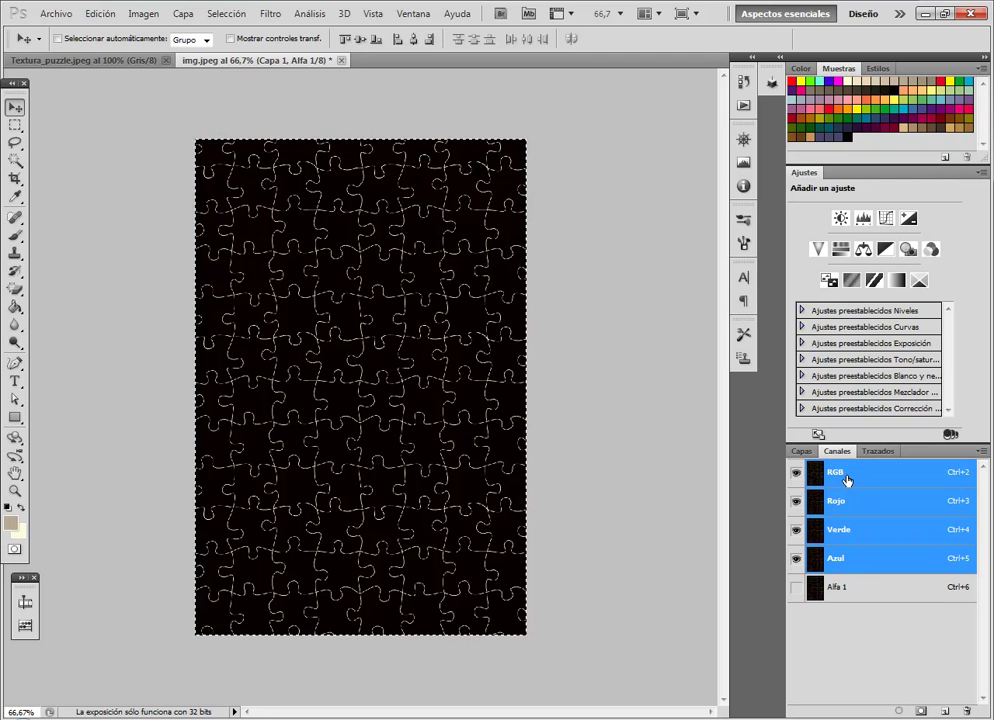
left_click(801, 452)
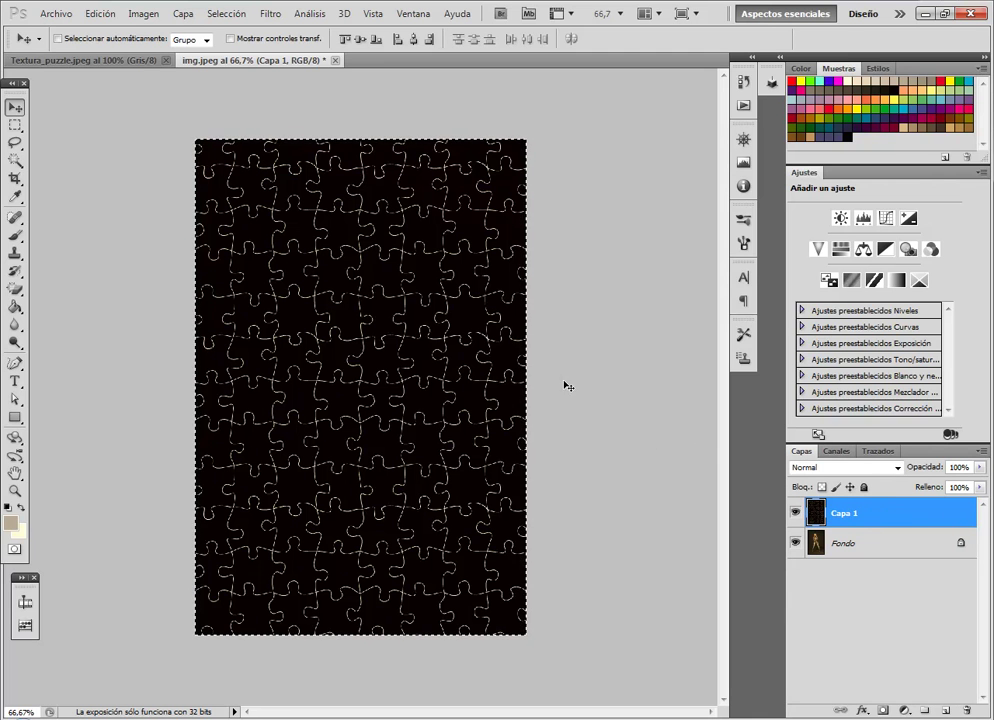
Replace the puzzle layer with a new Capa 1 filled with beige
mouse_move(936, 514)
left_mouse_down()
mouse_move(965, 636)
mouse_move(967, 710)
left_mouse_up()
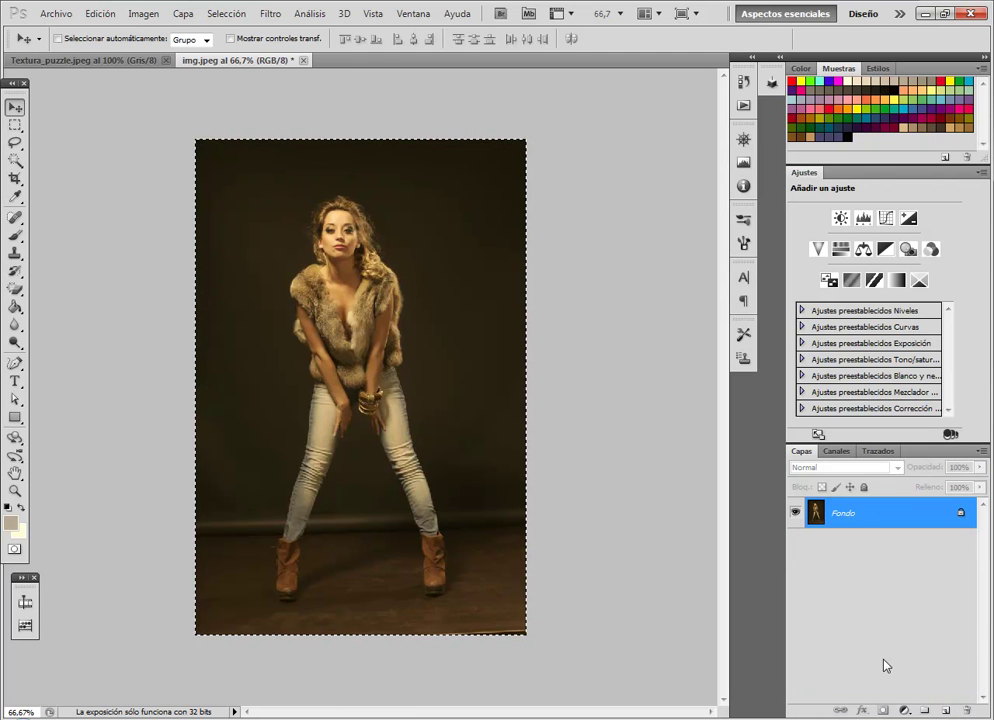
left_click(946, 711)
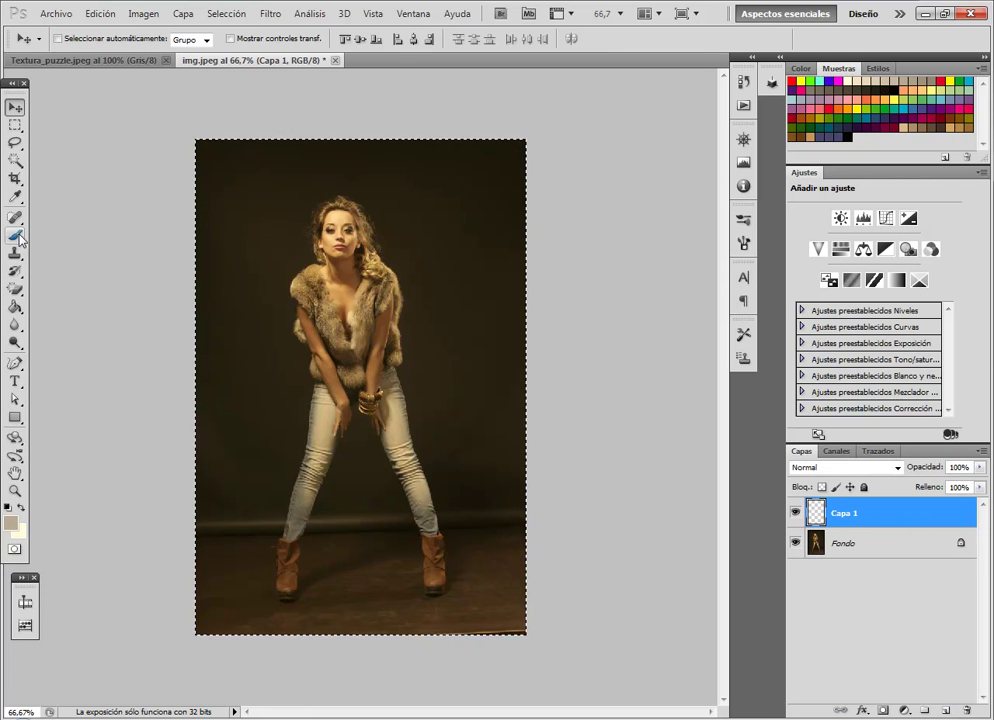
left_click(15, 197)
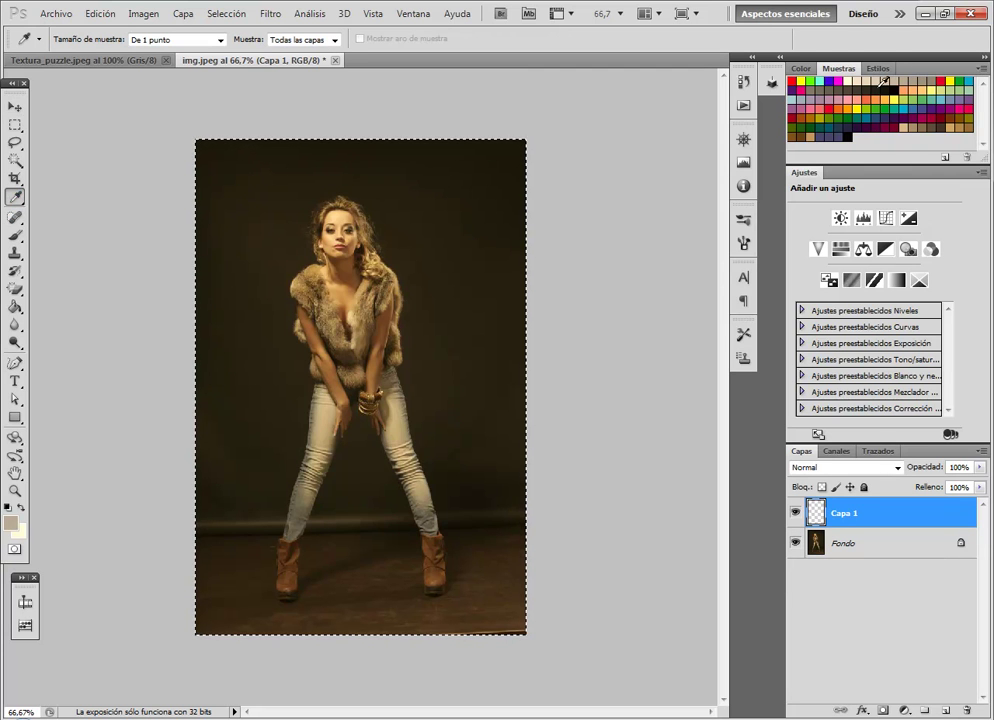
left_click(14, 308)
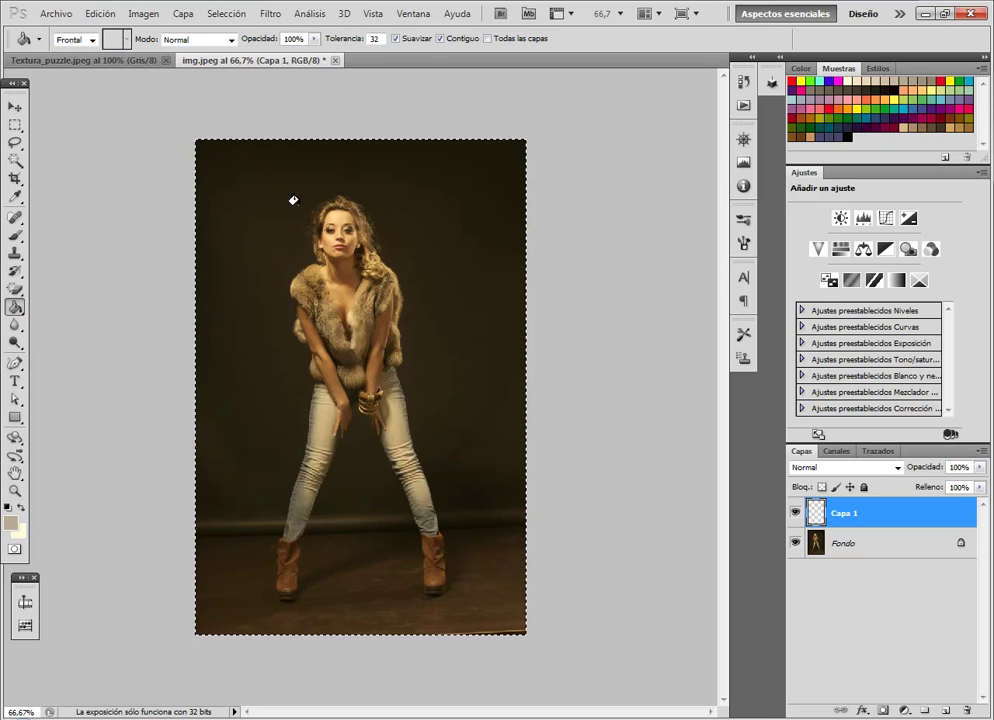
left_click(298, 207)
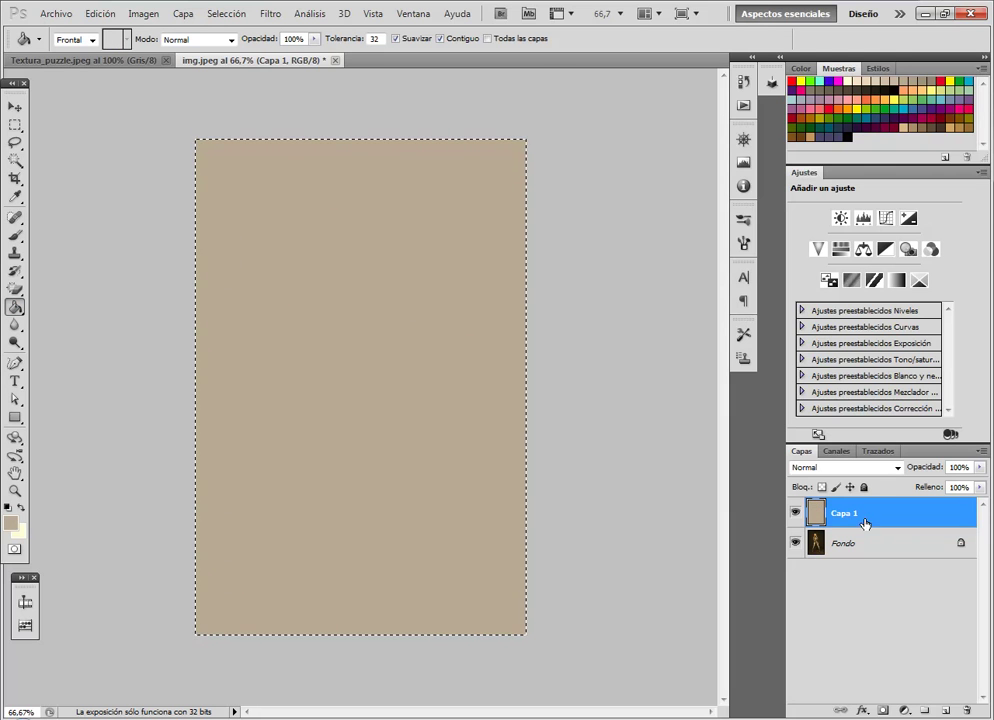
Duplicate Fondo as Fondo copia and move it above Capa 1
left_click(853, 549)
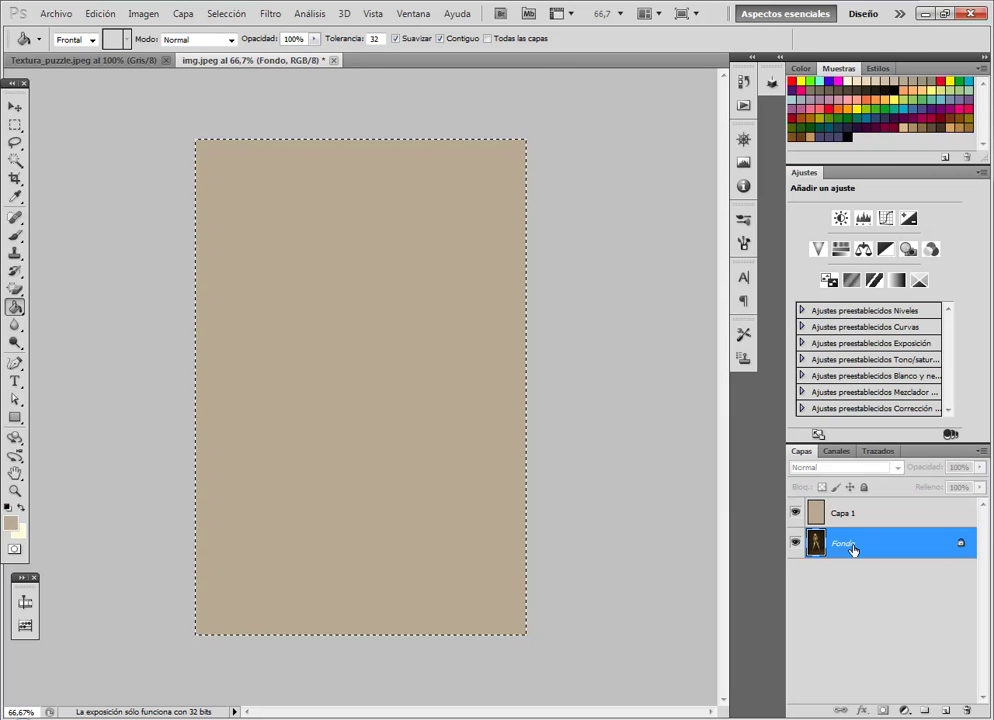
right_click(853, 549)
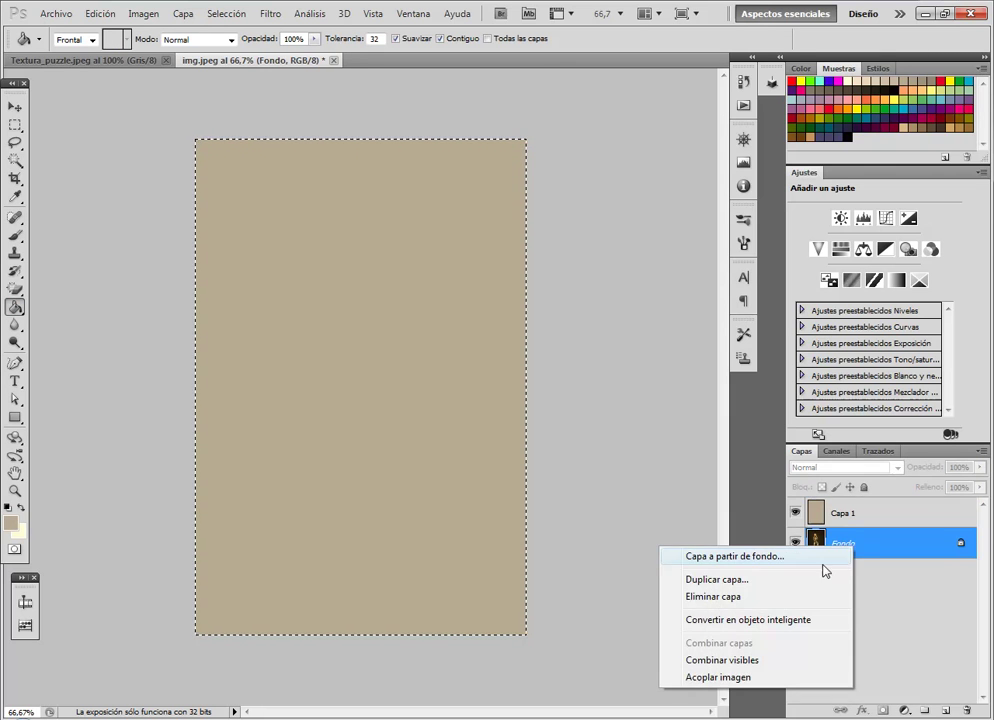
left_click(777, 584)
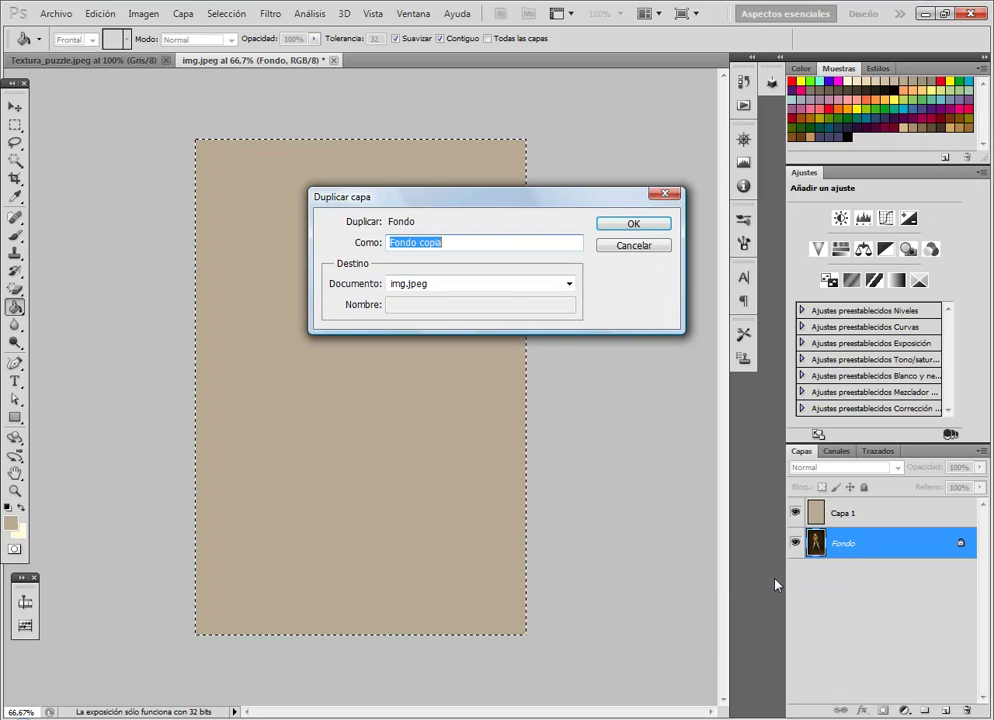
left_click(636, 225)
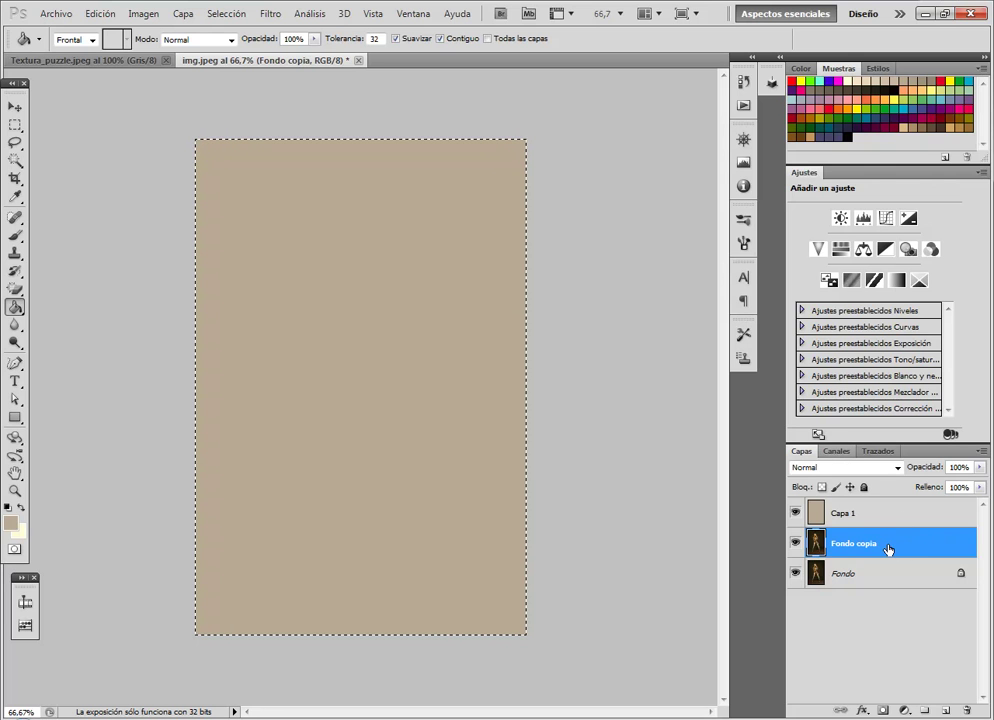
left_click_drag(888, 548, 884, 512)
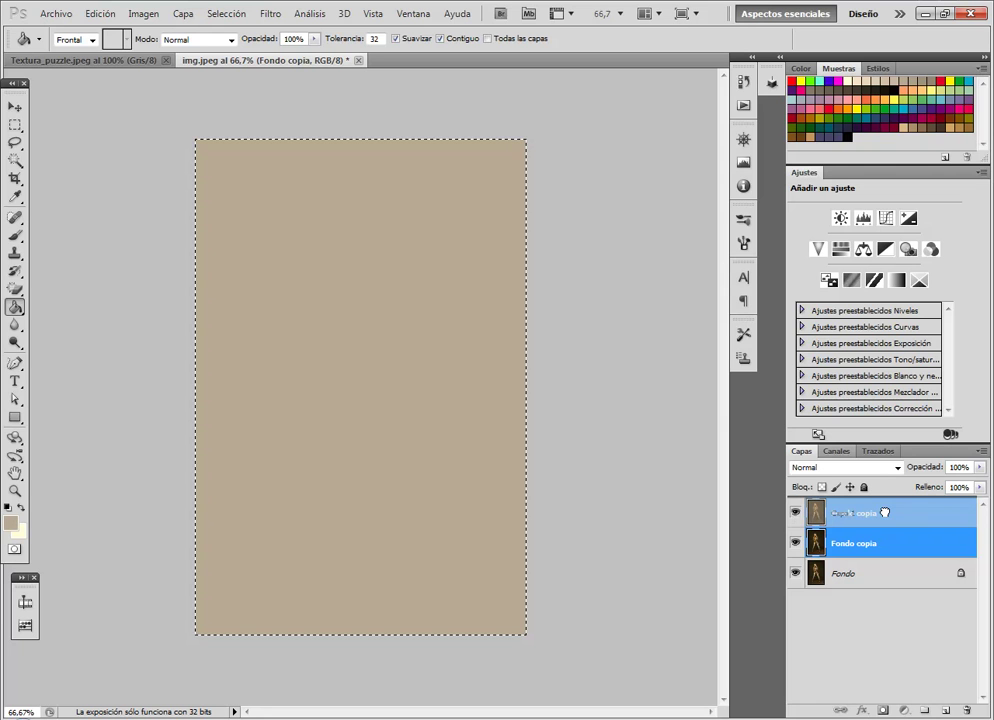
left_click_drag(884, 512, 884, 513)
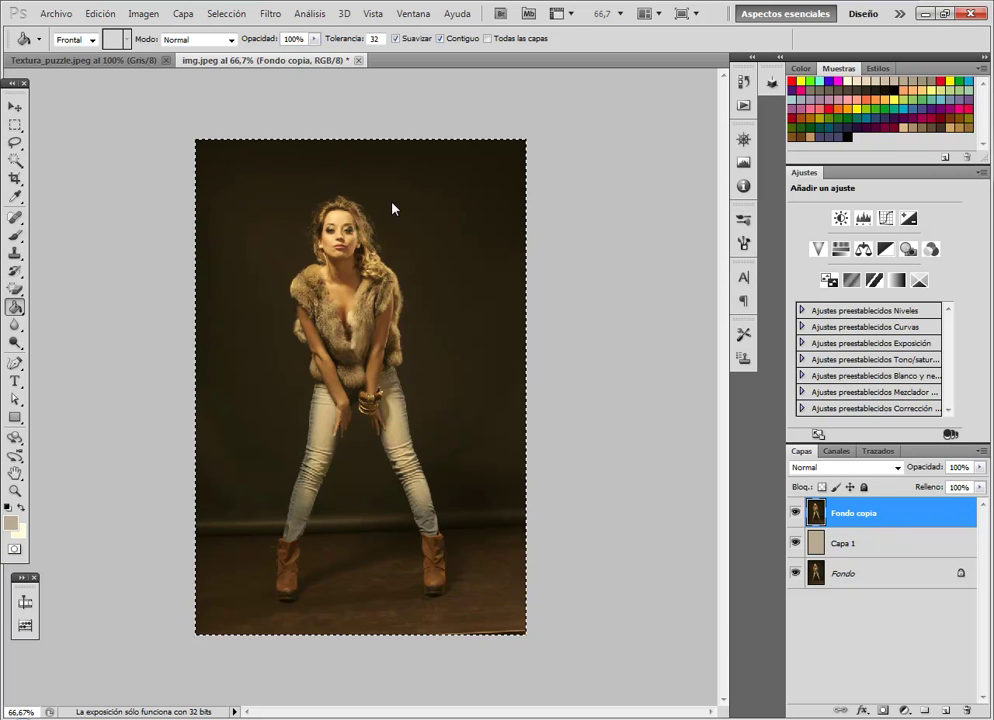
Load the Alfa 1 channel as a selection on Fondo copia, then deselect
left_click(227, 14)
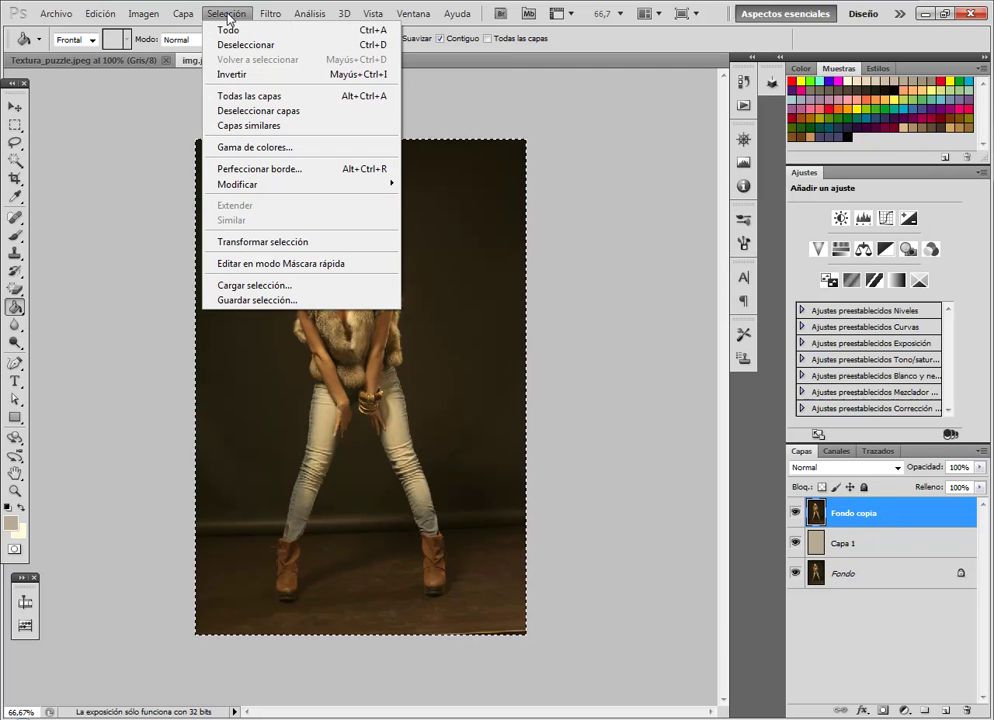
left_click(224, 286)
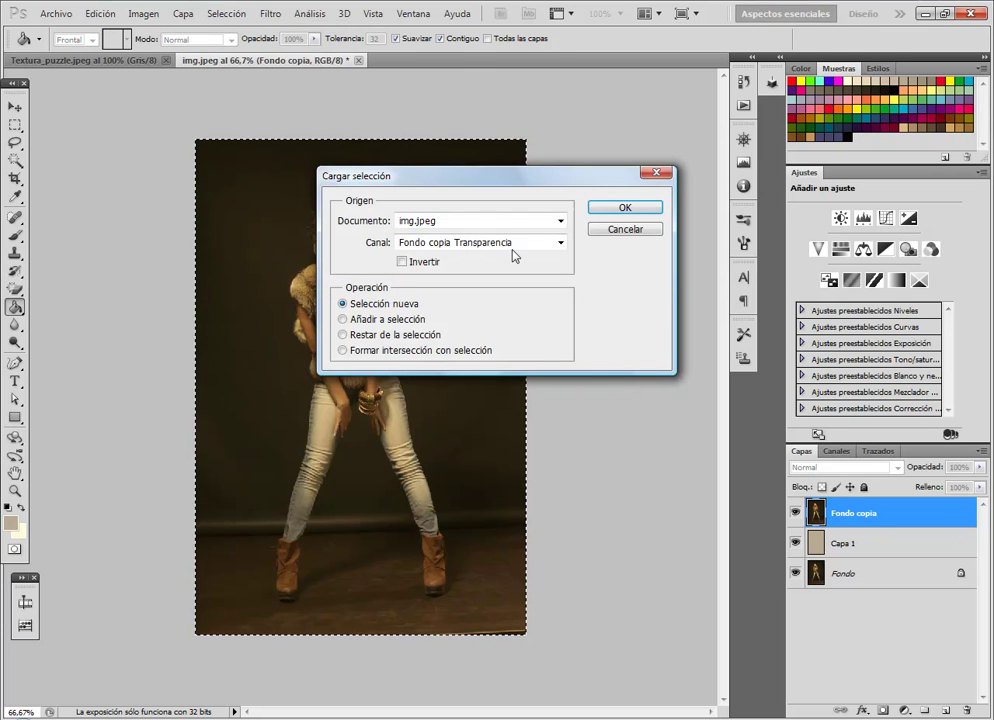
left_click(561, 243)
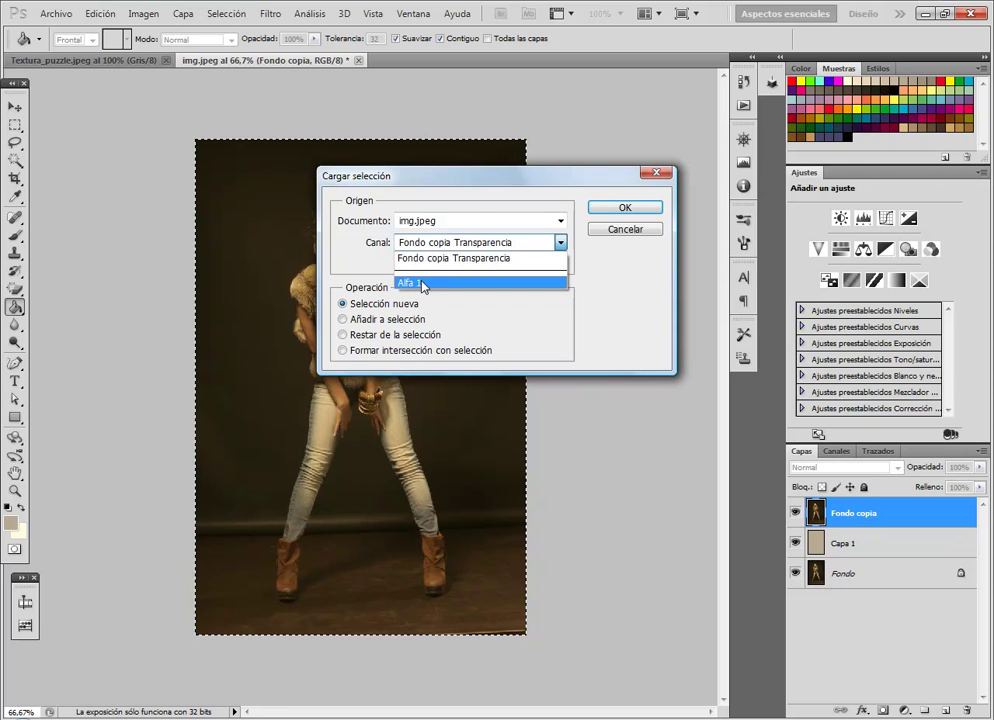
left_click(423, 285)
left_click(628, 208)
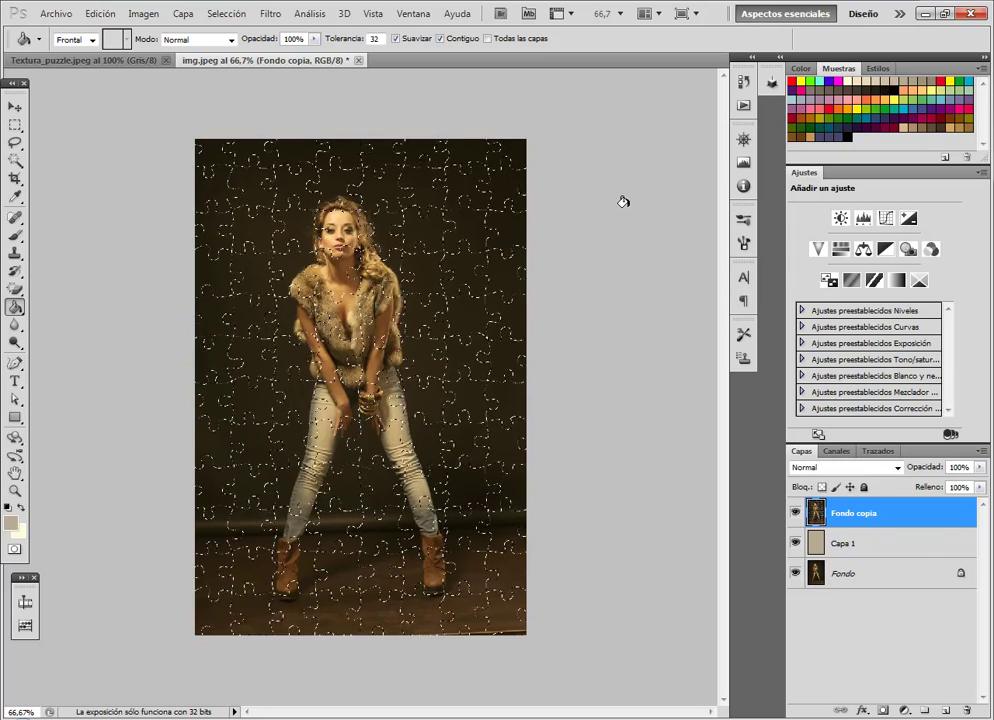
left_click(226, 14)
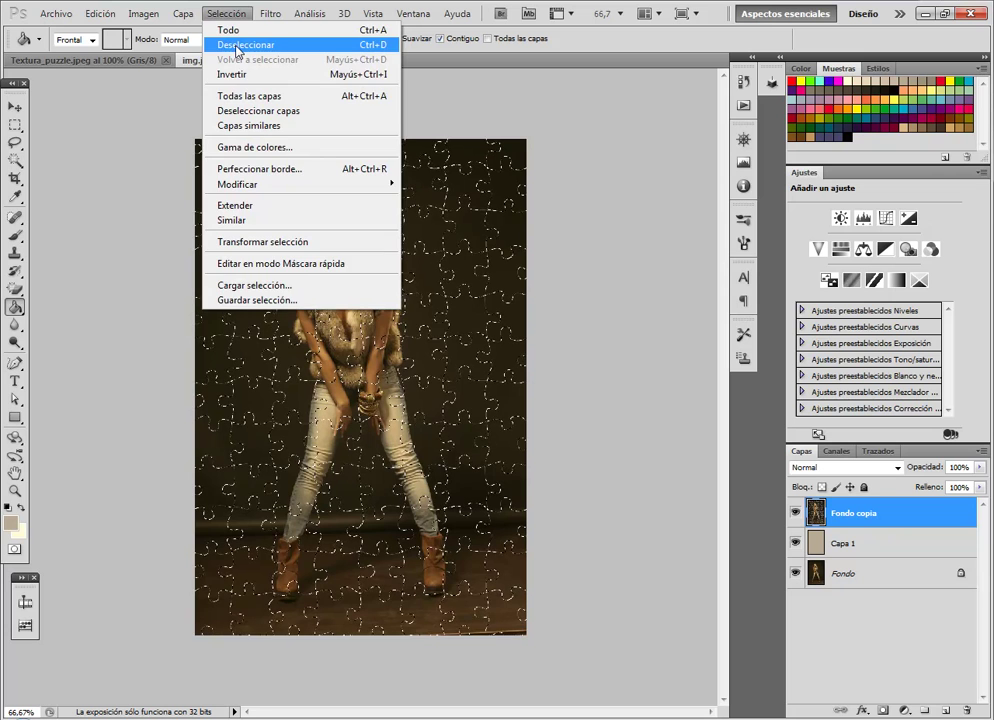
left_click(237, 46)
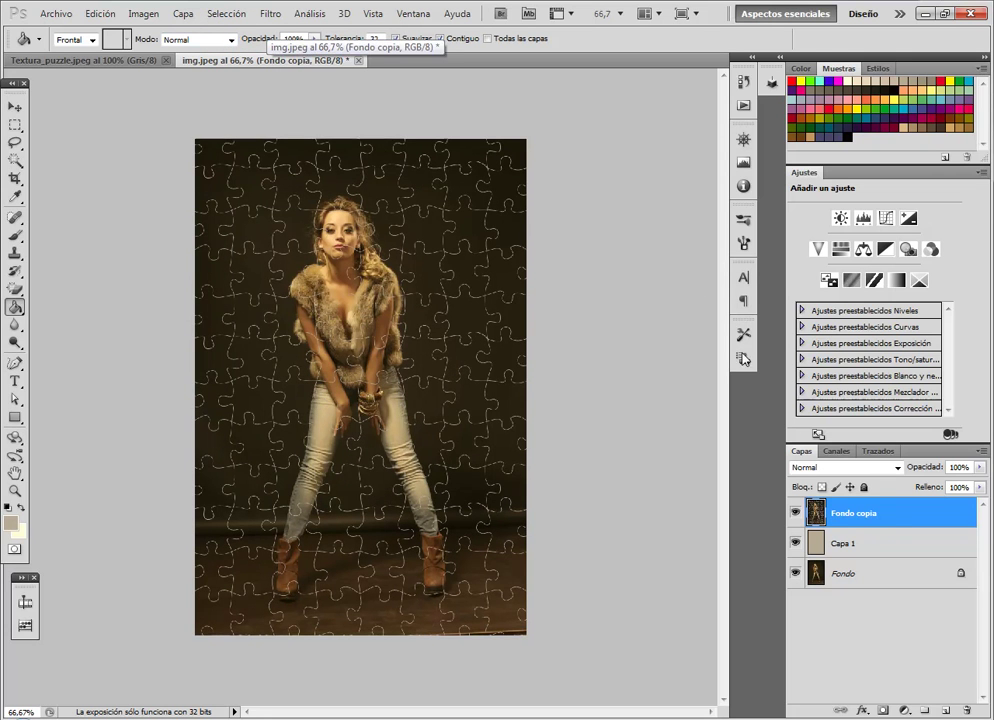
Add a Bisel y relieve style to Fondo copia, then create a new empty layer
double_click(893, 518)
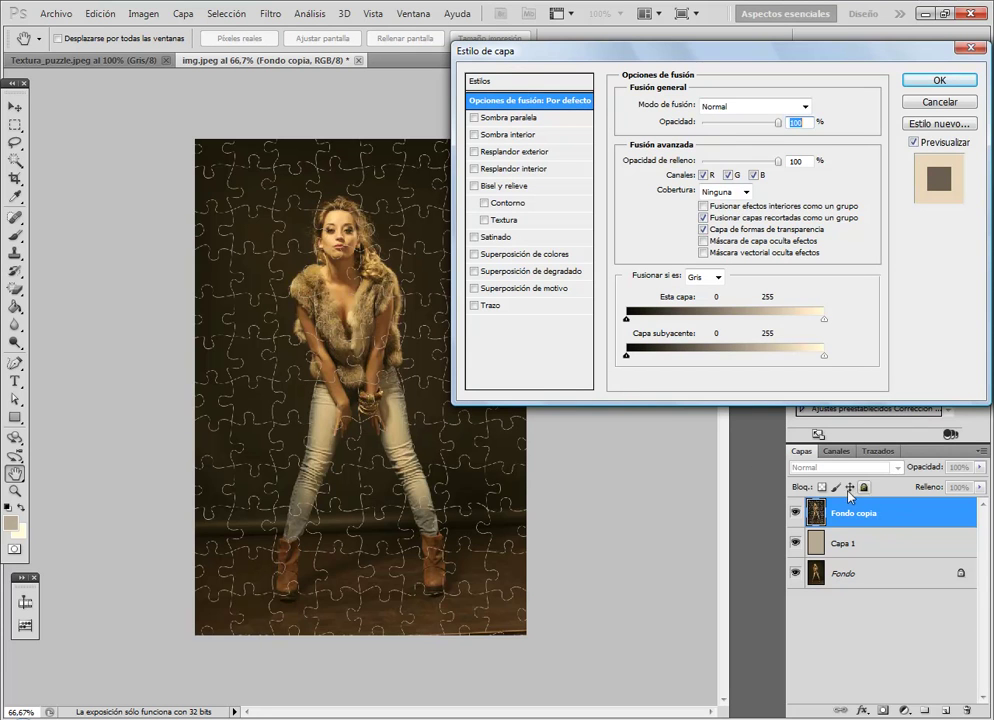
left_click(490, 188)
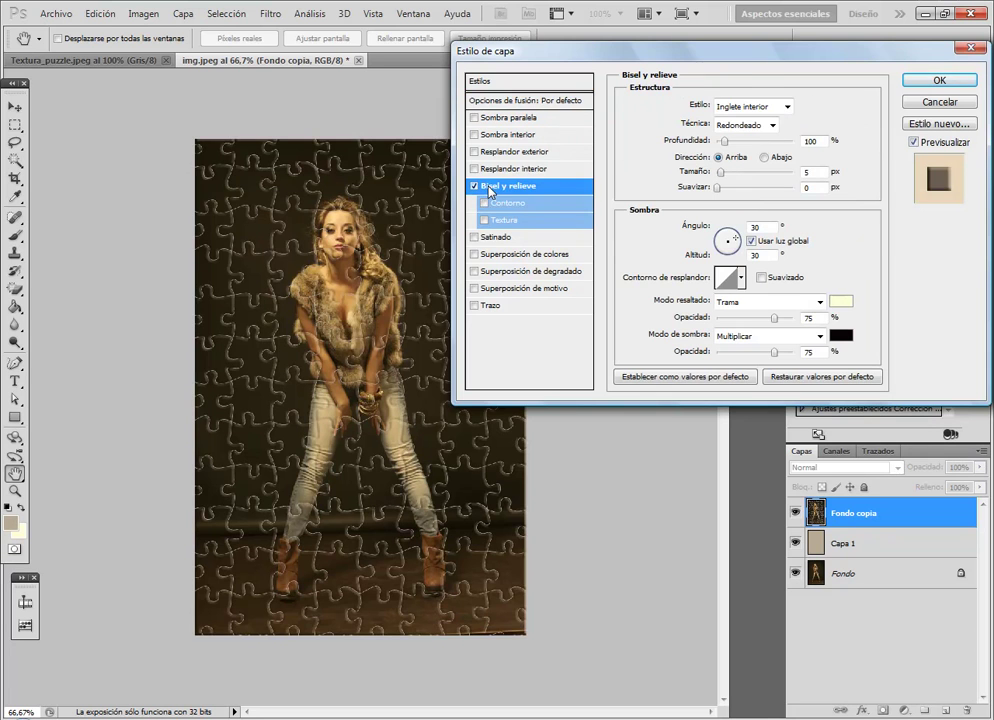
left_click(942, 81)
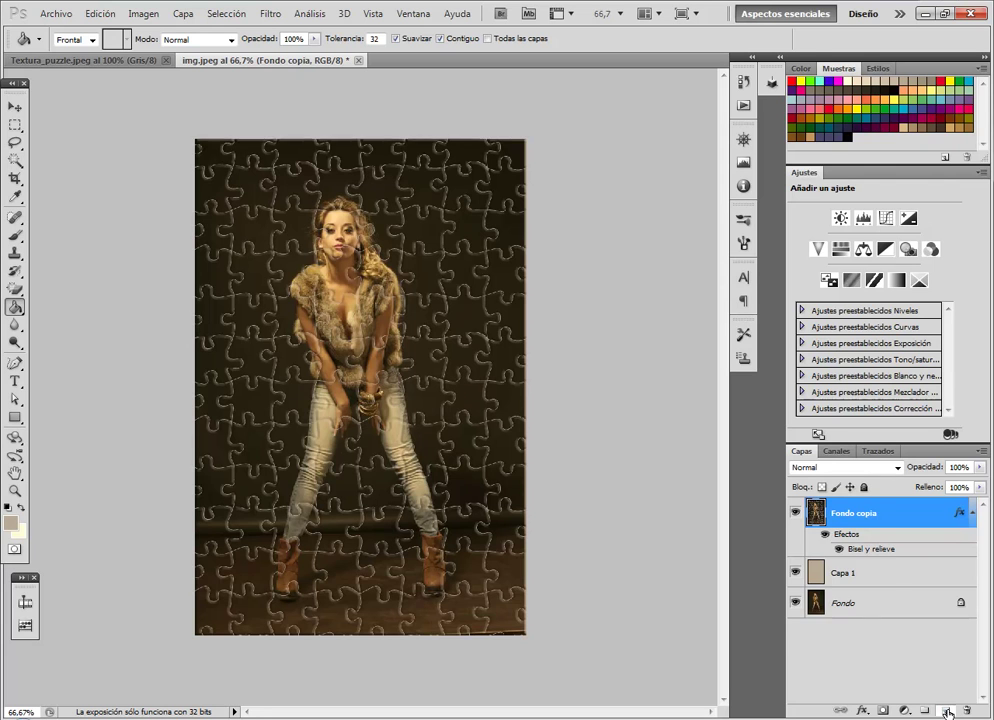
left_click(947, 711)
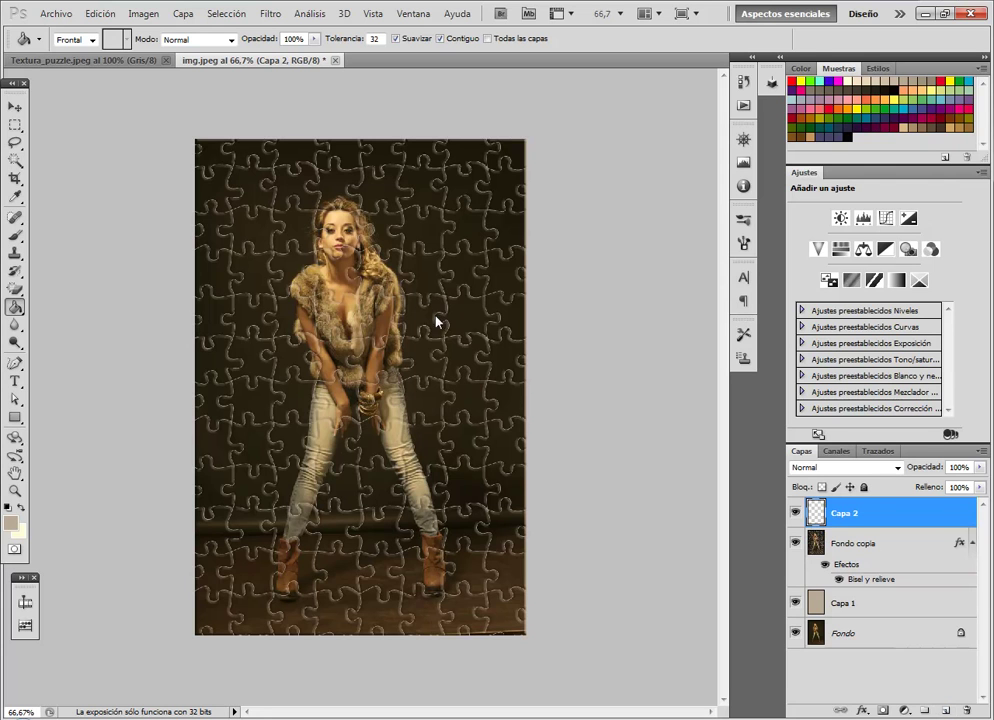
Apply the merged image onto Capa 2 with Multiplicar and delete Fondo copia
left_click(141, 14)
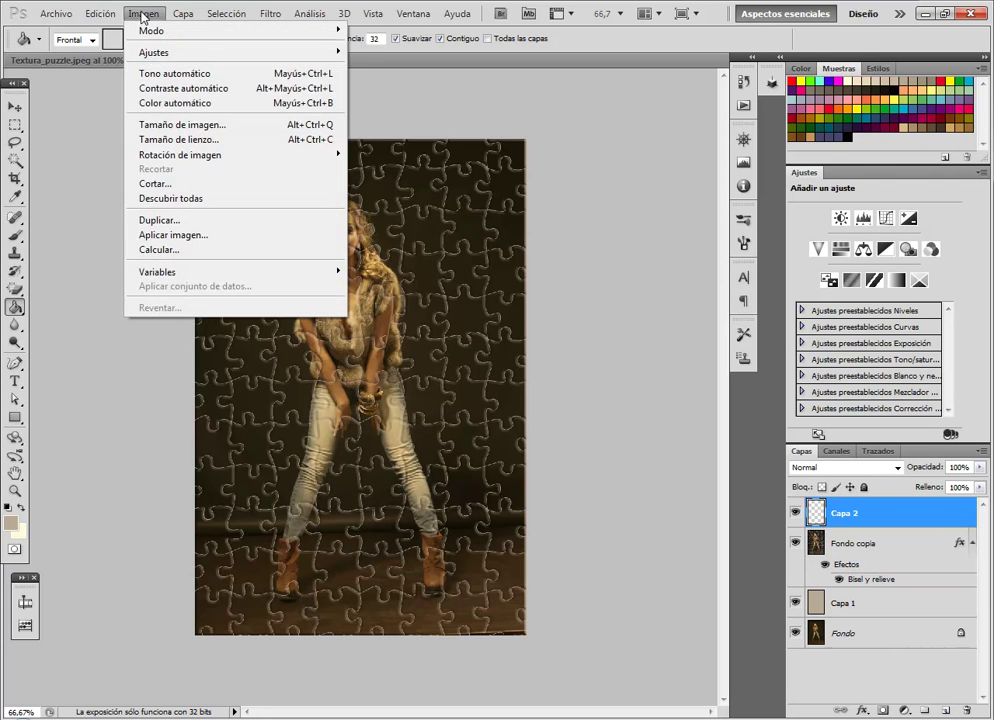
left_click(165, 234)
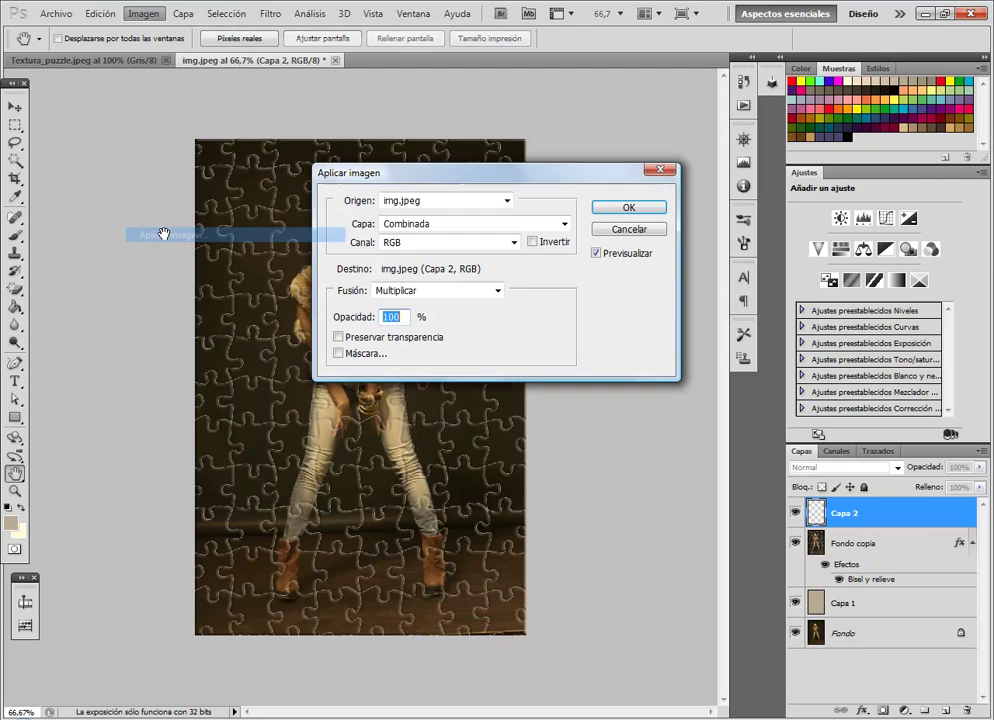
left_click(619, 211)
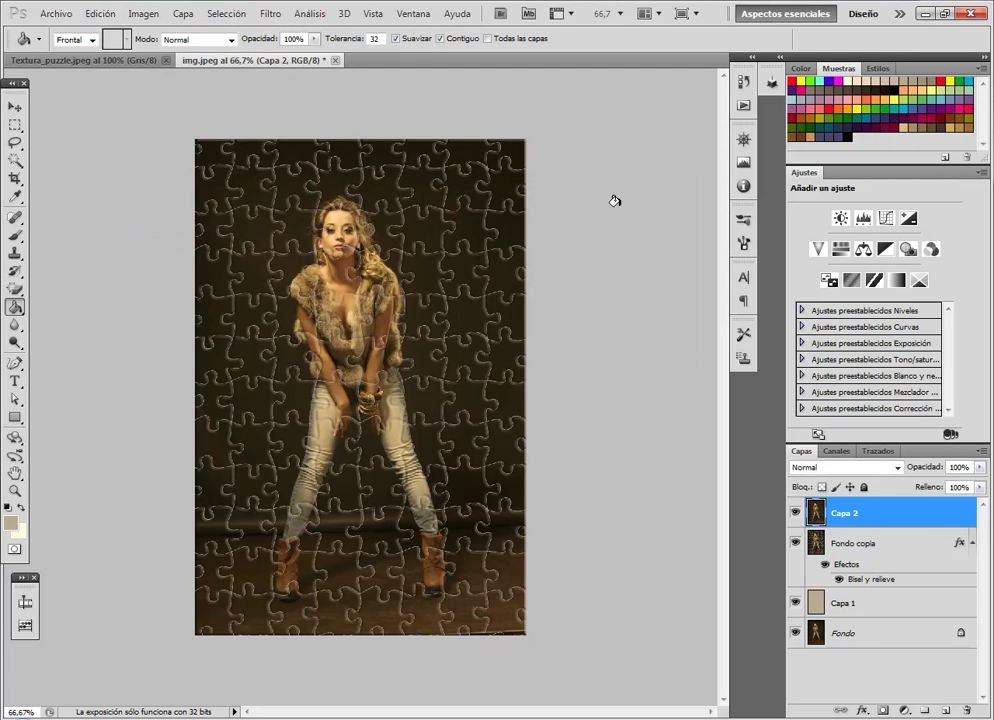
left_click_drag(938, 546, 967, 712)
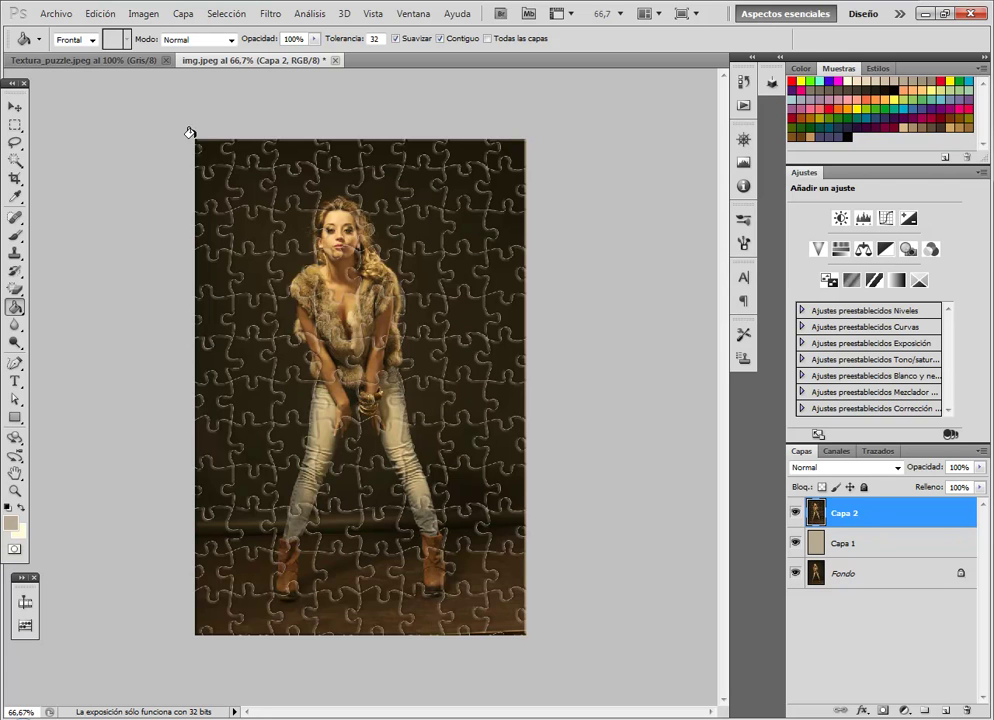
Using the Alfa 1 mask and Magic Wand, select one puzzle piece near the top centre
left_click(14, 106)
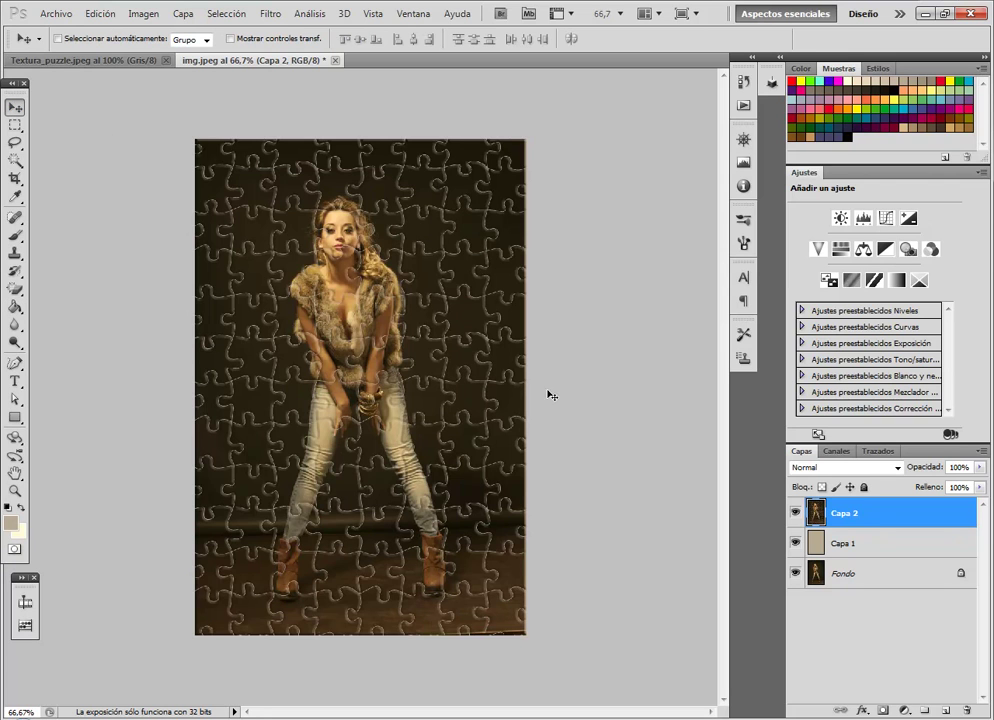
left_click(845, 455)
left_click(856, 590)
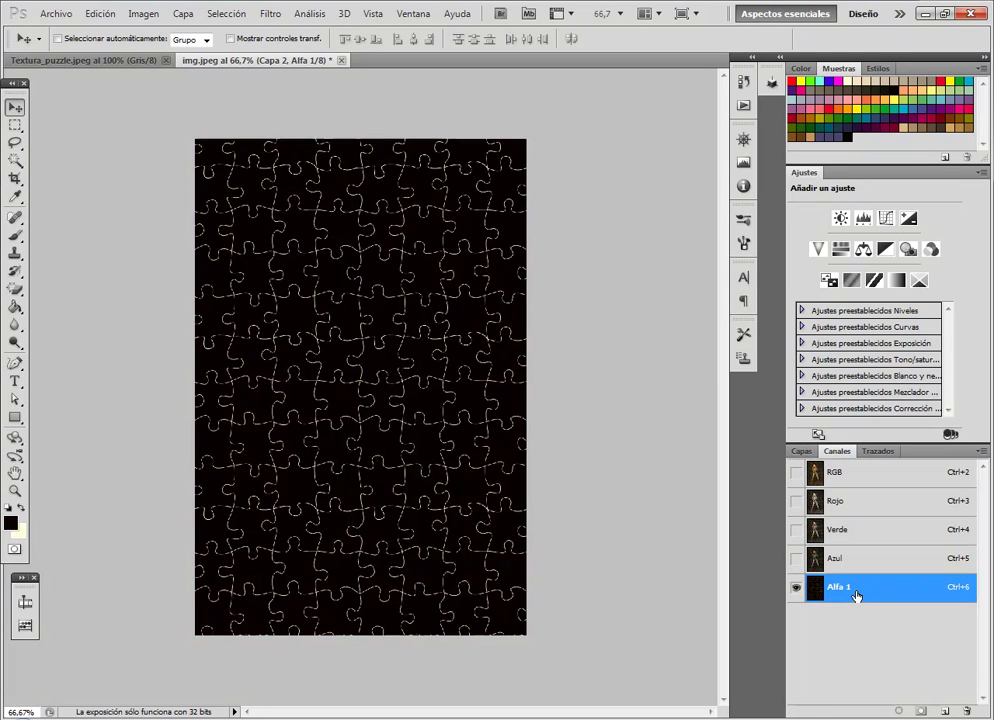
left_click(15, 162)
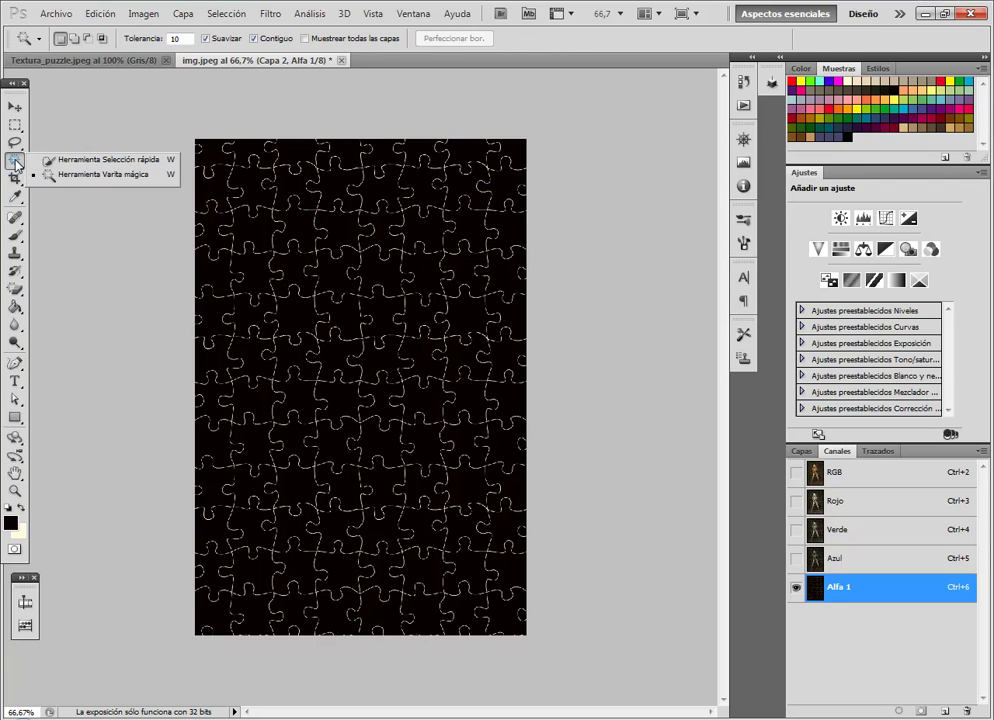
left_click(75, 175)
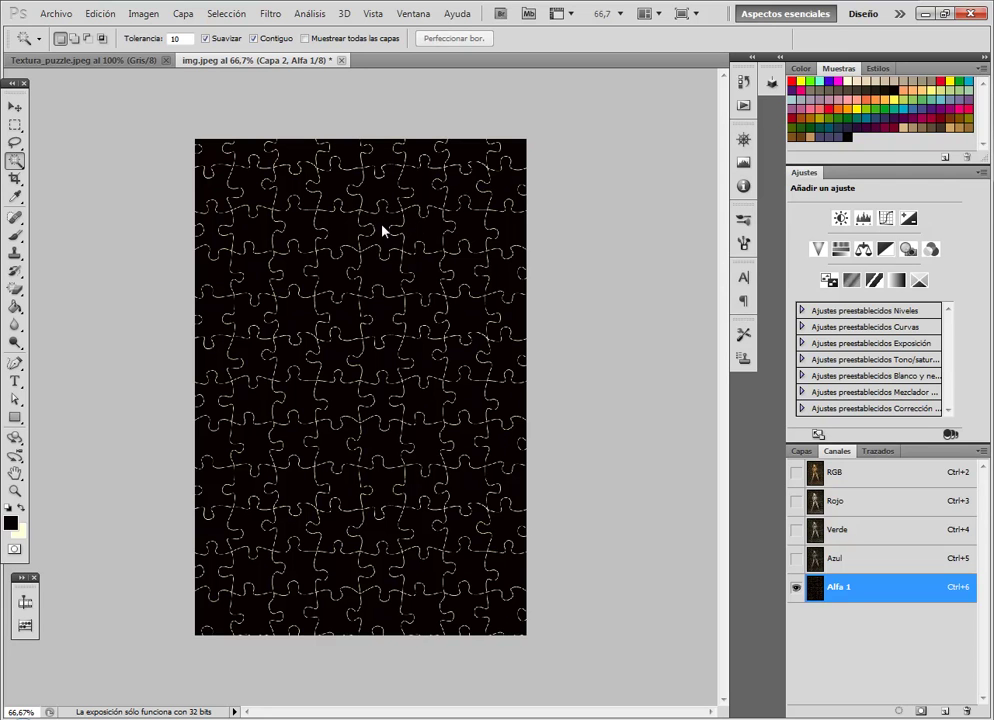
left_click(382, 226)
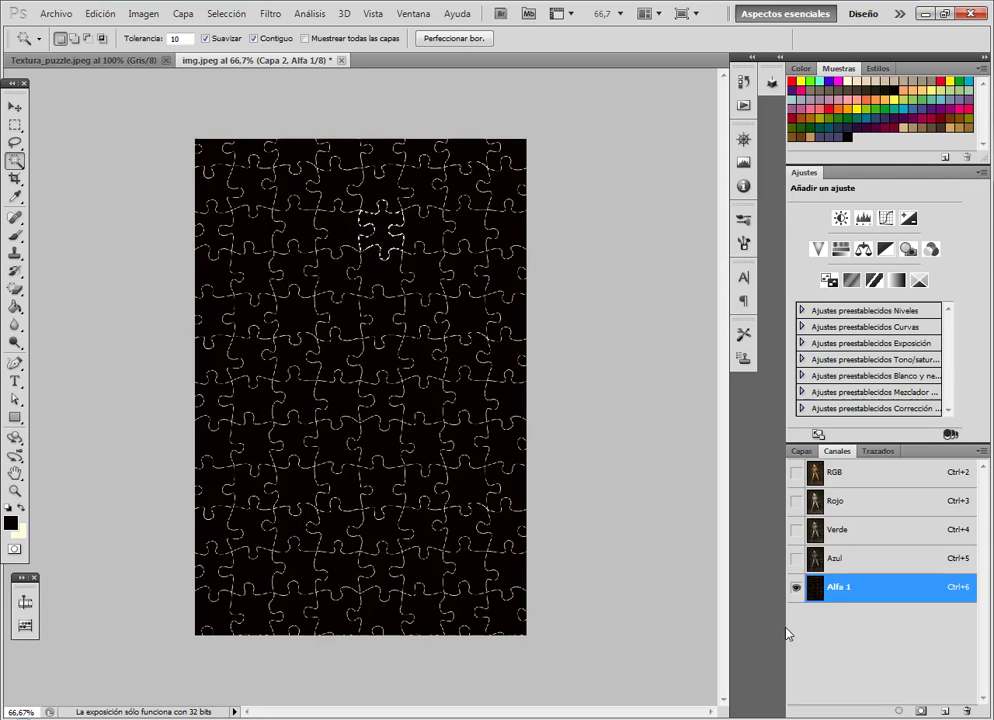
left_click(845, 477)
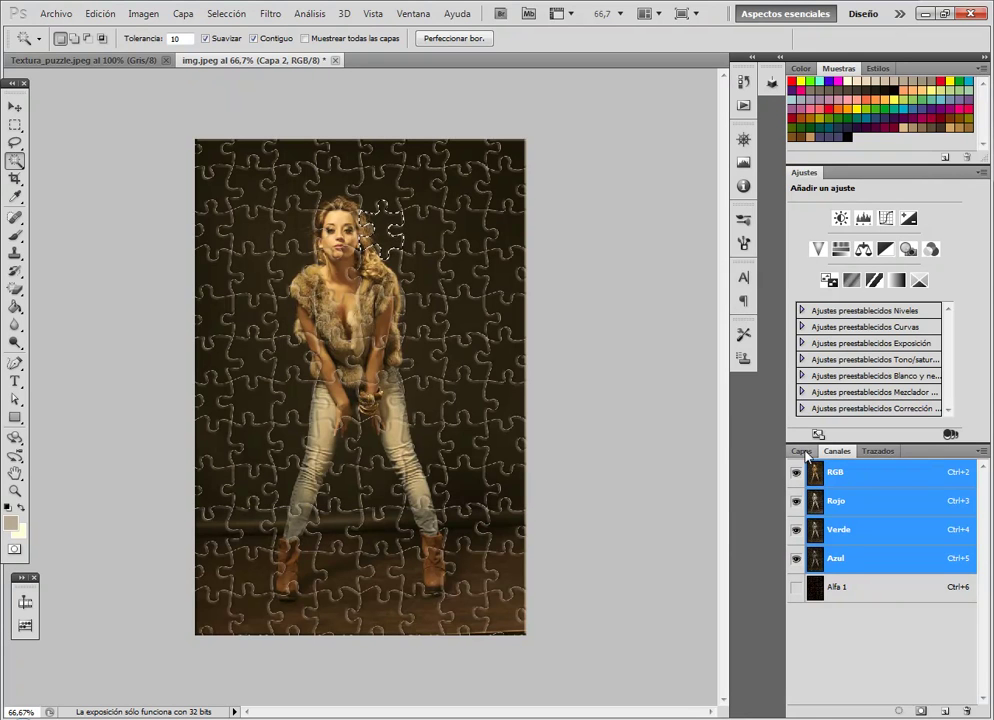
left_click(802, 451)
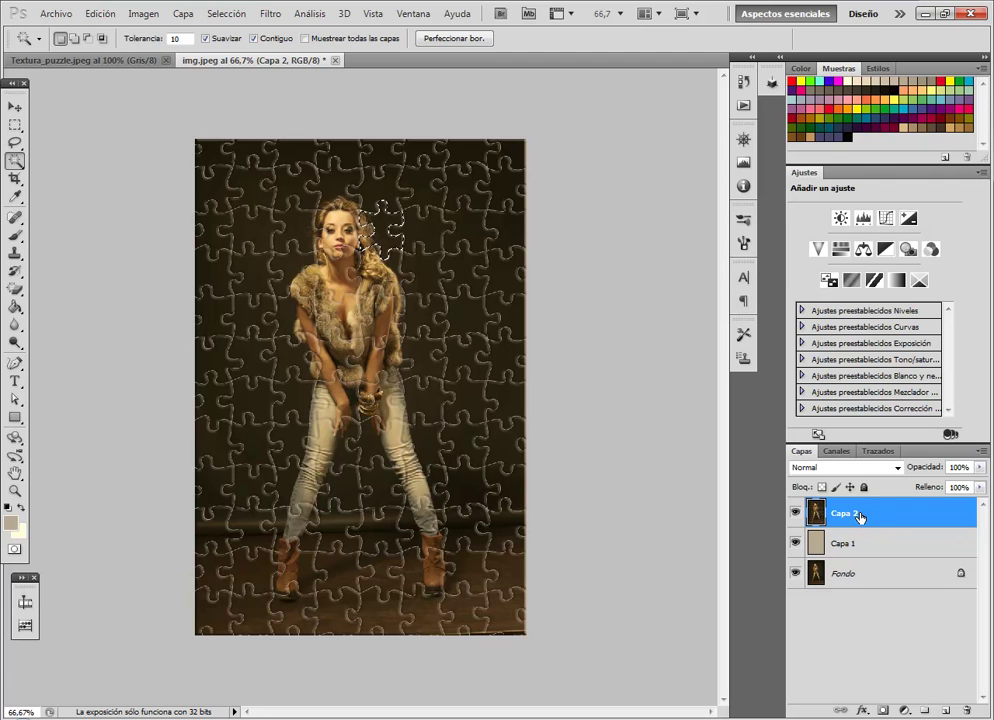
left_click_drag(383, 234, 388, 229)
Cut the piece onto Capa 3 with Capa vía Cortar and rotate it about 15°
right_click(384, 228)
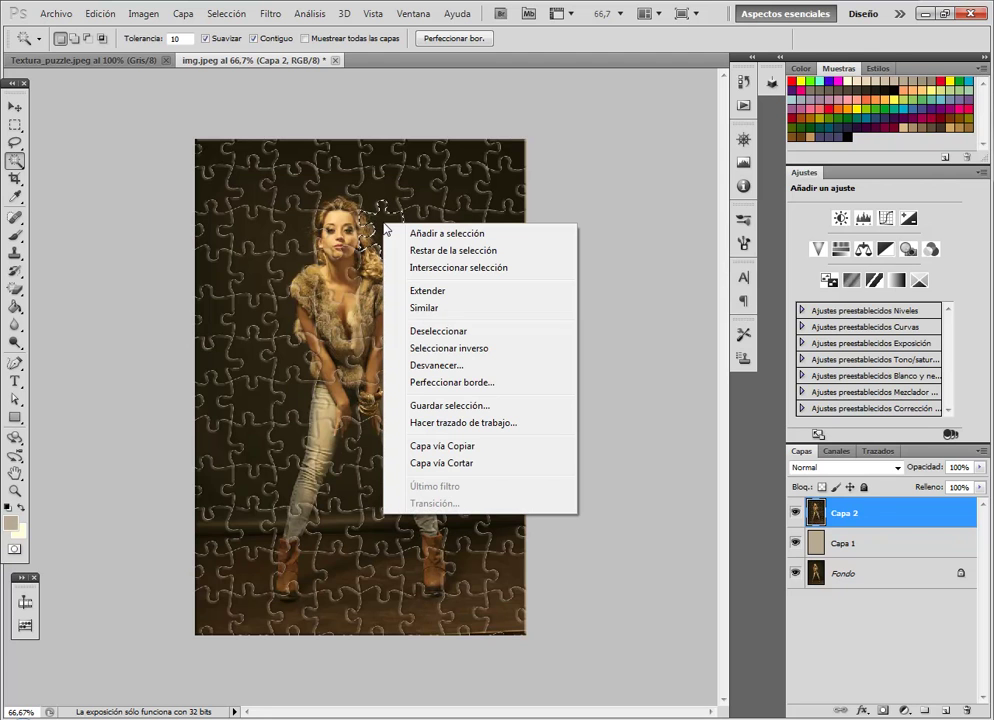
left_click(424, 464)
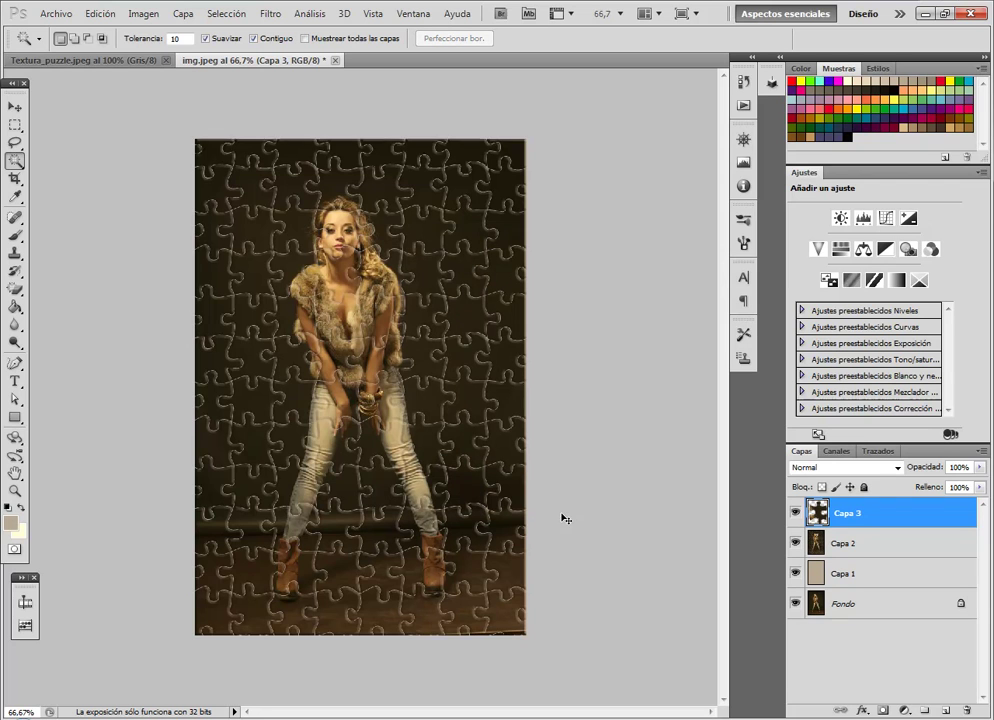
key("ctrl+t")
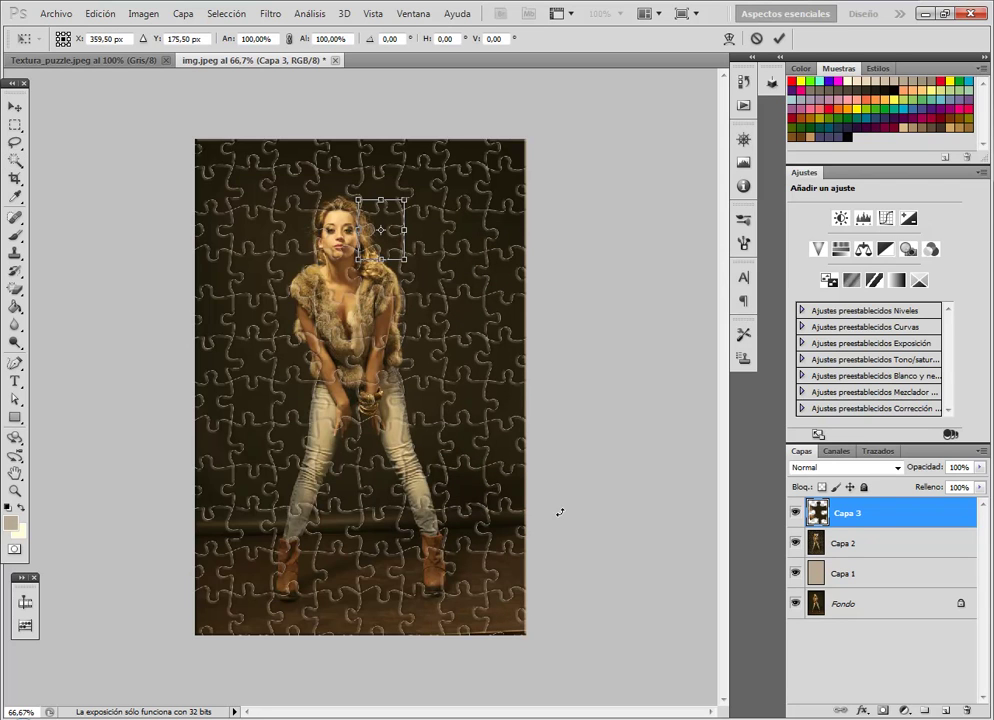
mouse_move(415, 196)
left_mouse_down()
mouse_move(422, 206)
mouse_move(411, 215)
left_mouse_up()
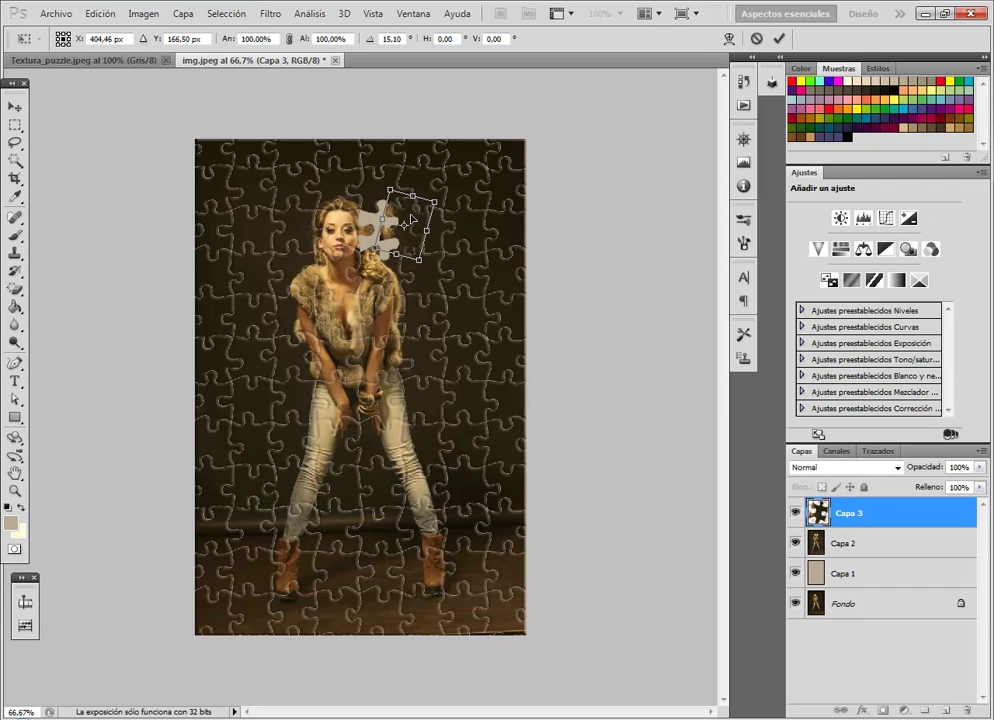
left_click(779, 41)
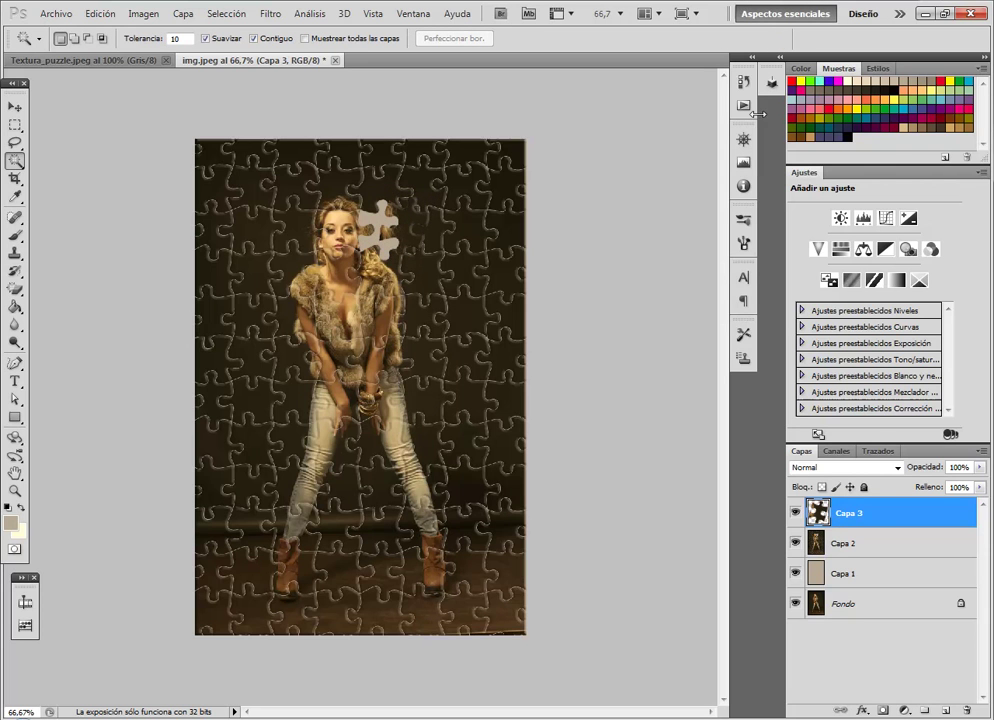
Apply Bisel y relieve and Sombra paralela effects to the Capa 3 piece
double_click(877, 520)
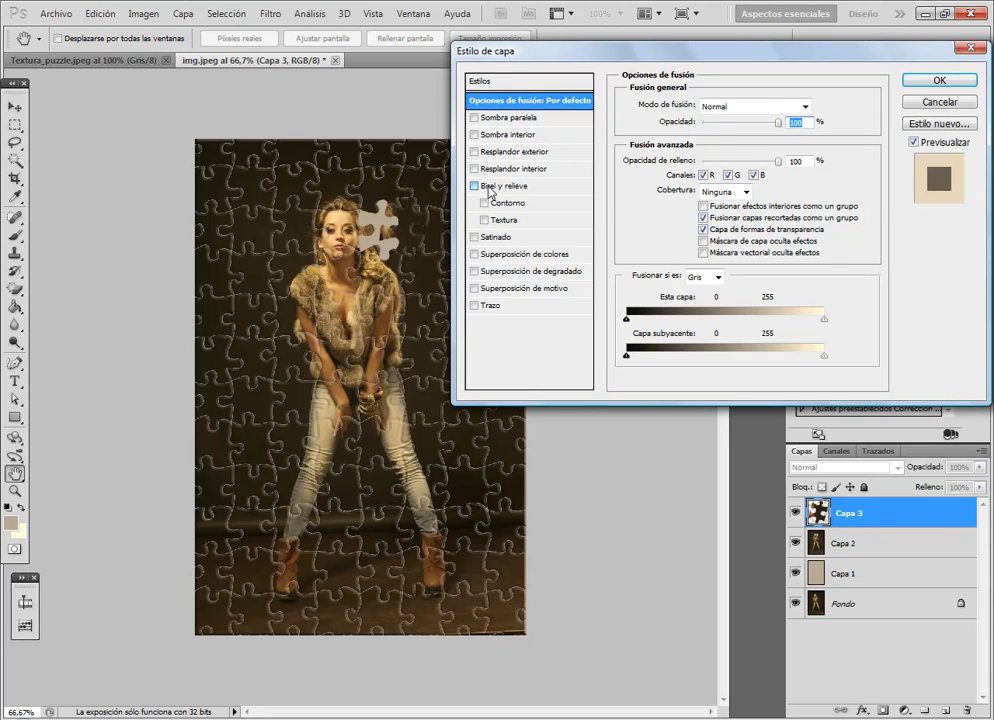
left_click(490, 188)
left_click(499, 120)
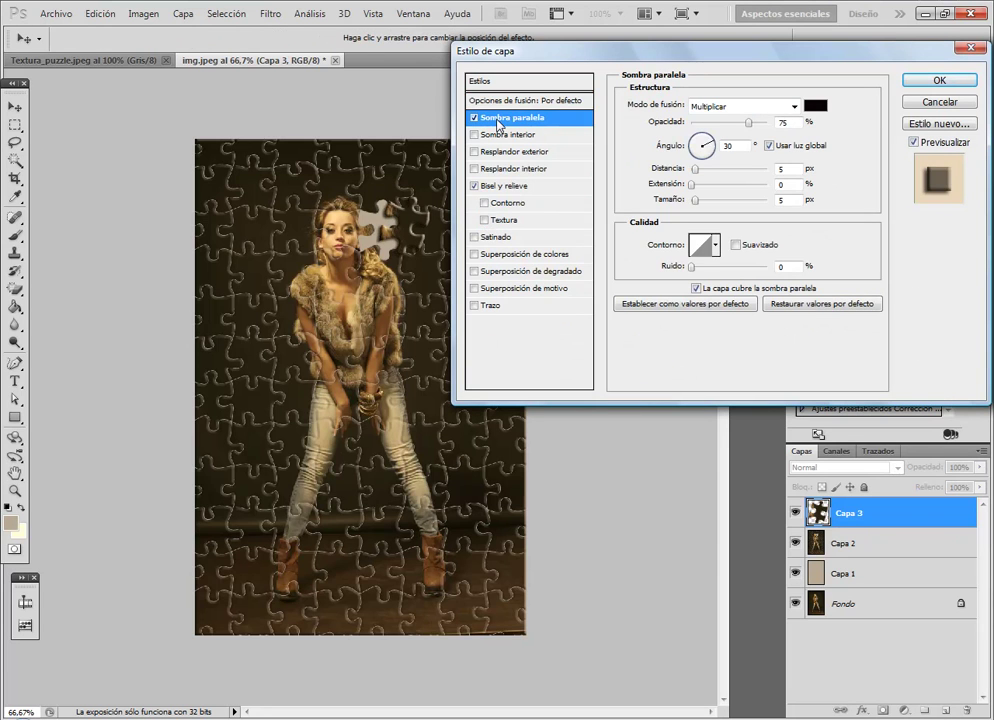
left_click(940, 80)
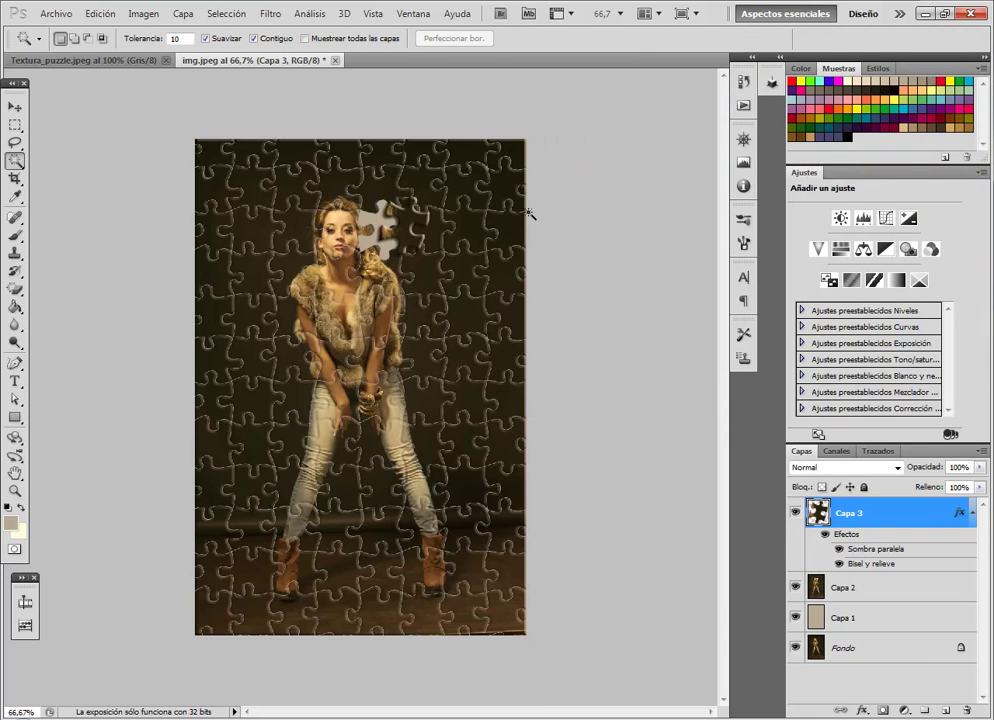
On the Alfa 1 channel, magic-wand the puzzle piece right of her waist, then return to RGB and Capas
left_click(836, 451)
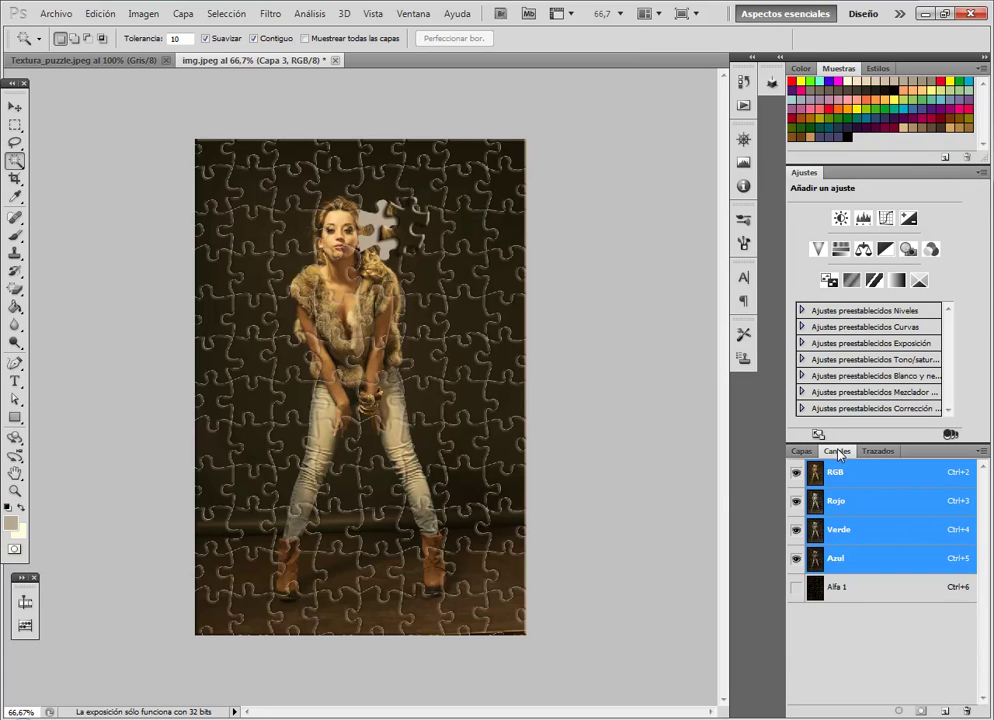
left_click(840, 590)
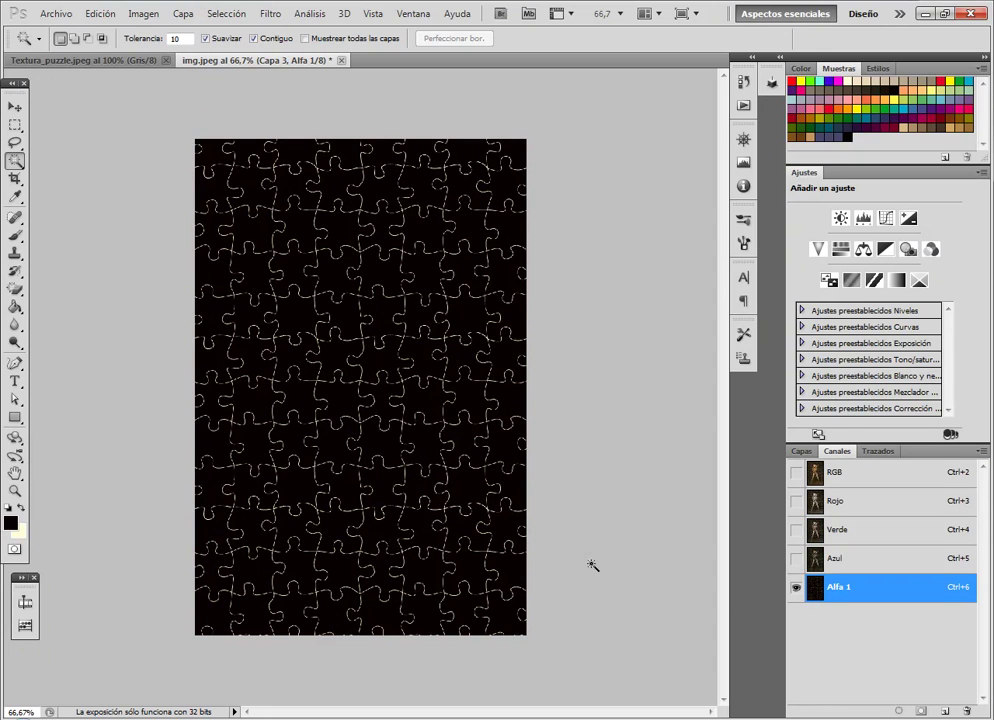
left_click(464, 355)
left_click(841, 474)
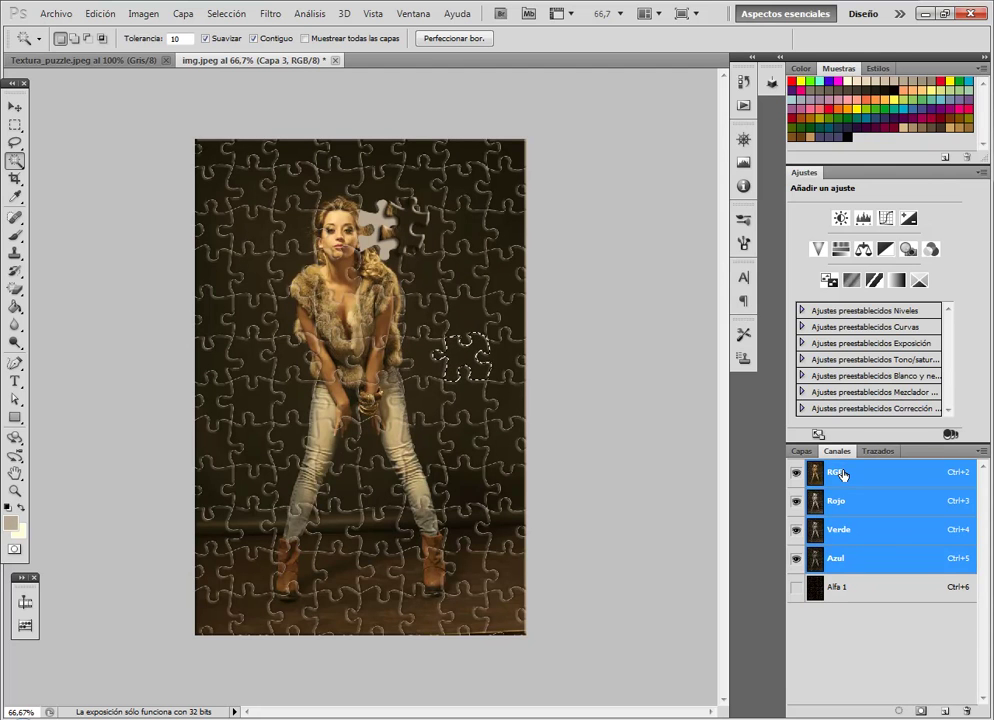
key("F7")
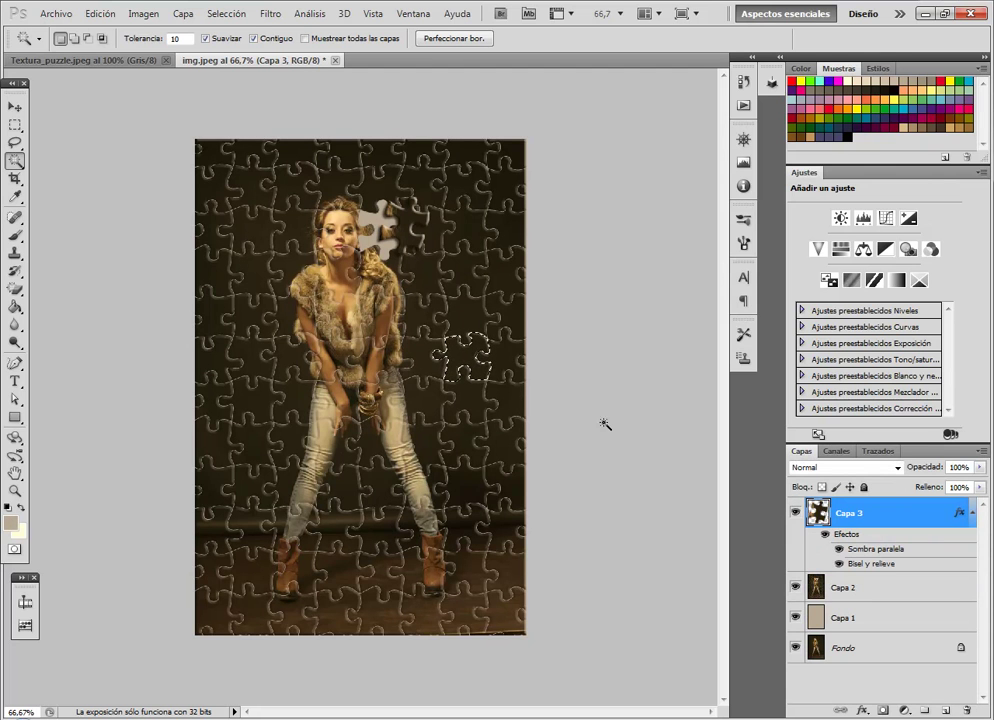
Cut the piece from Capa 2 onto Capa 4, rotate it about 12° and shift it up-right
left_click(864, 589)
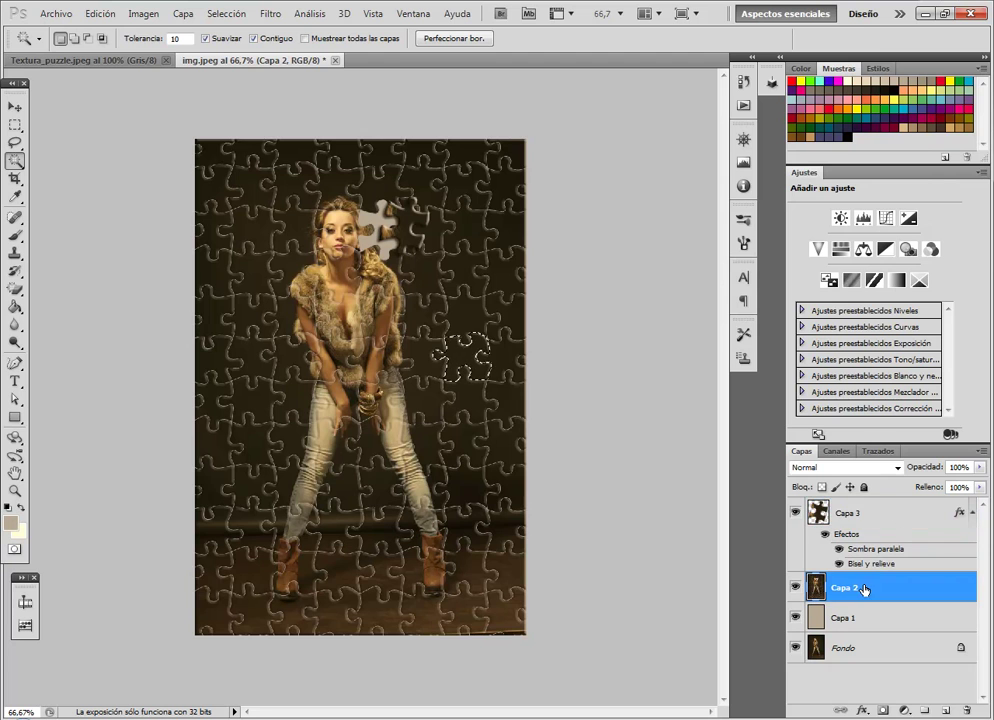
right_click(466, 362)
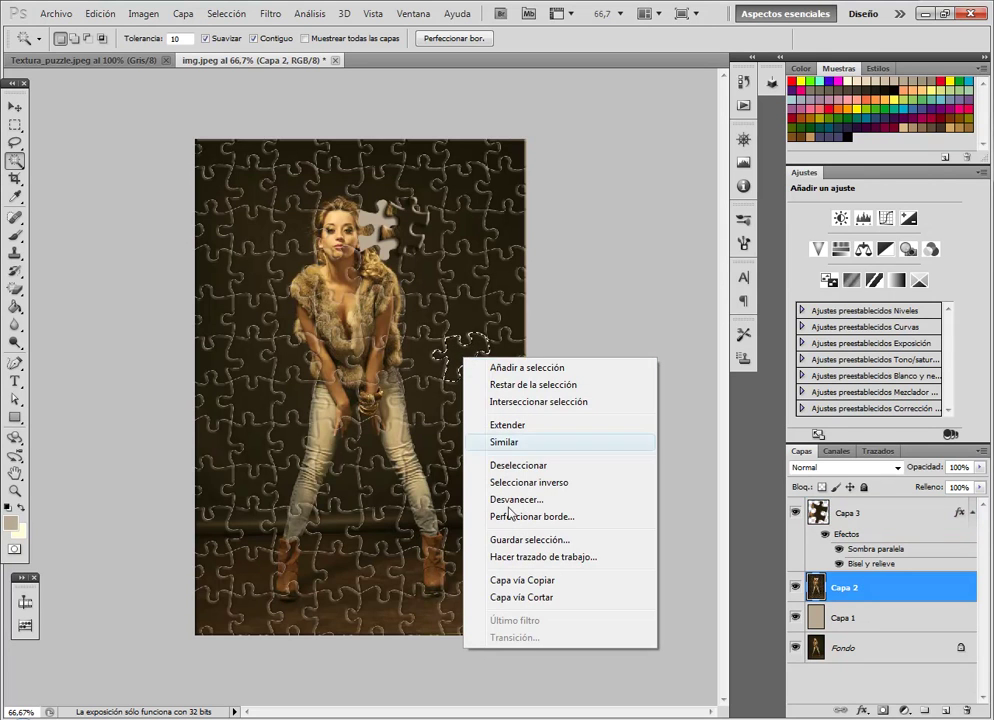
left_click(515, 598)
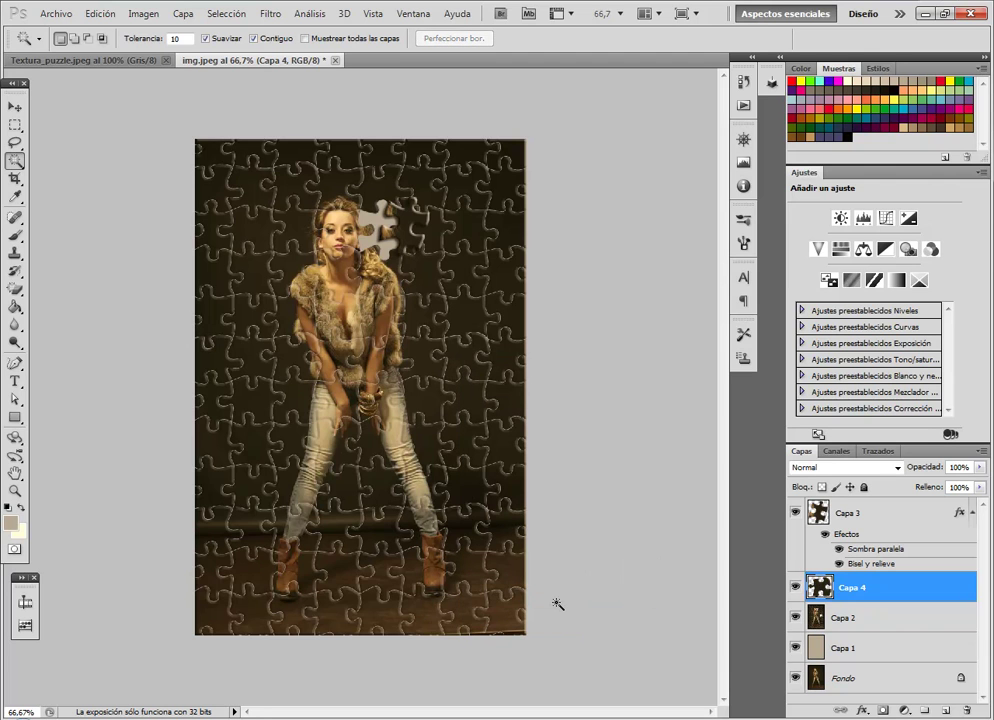
key("ctrl+t")
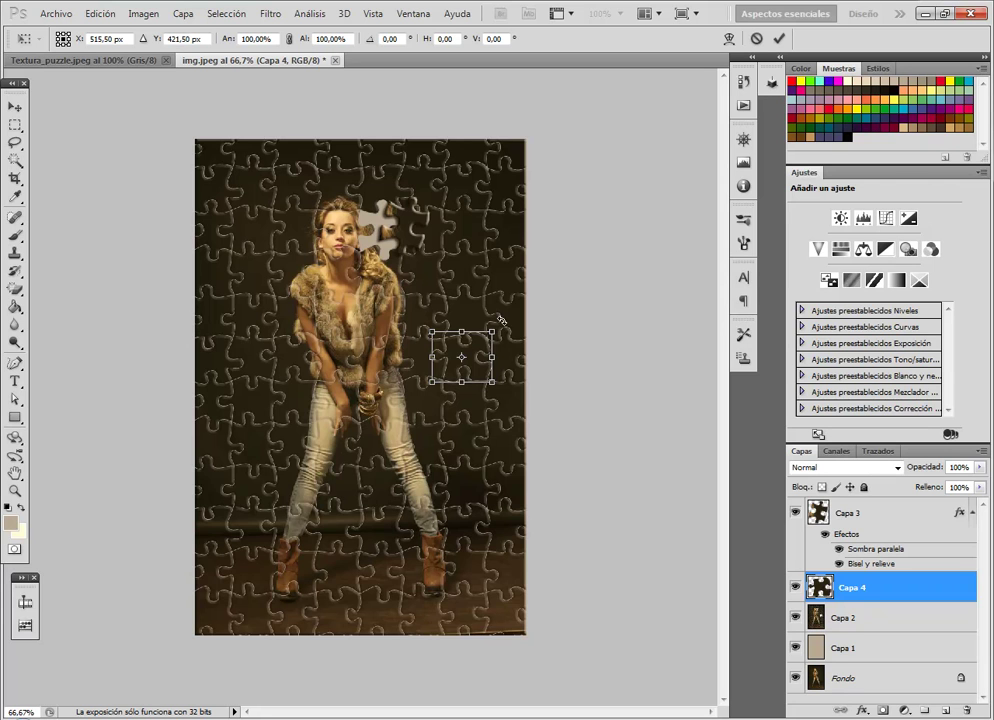
left_click_drag(500, 320, 506, 329)
left_click_drag(456, 359, 480, 325)
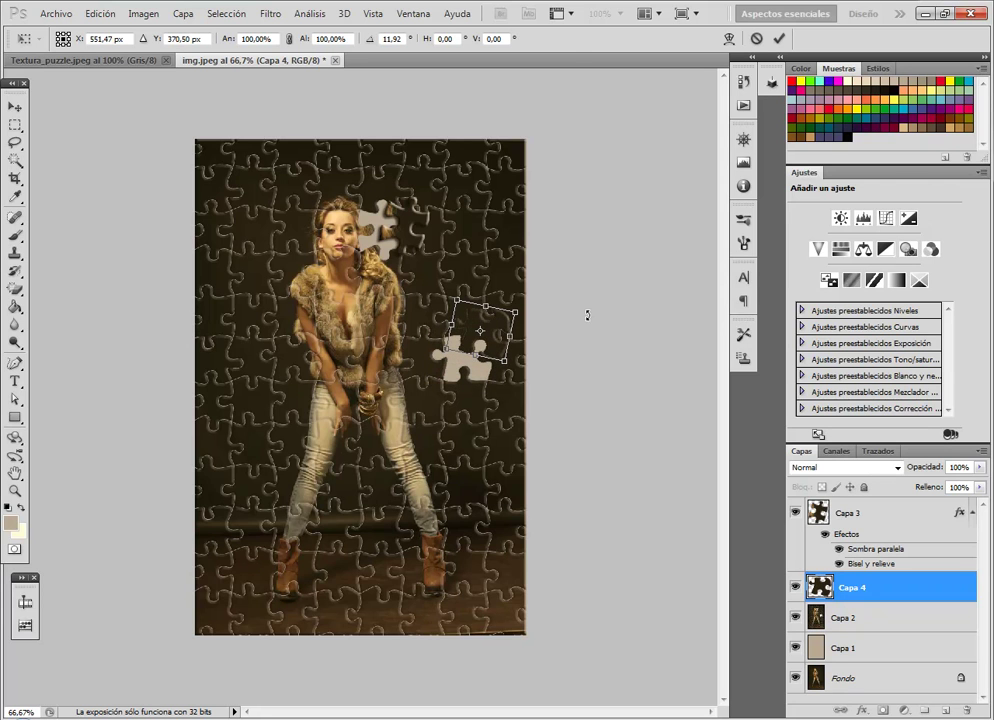
left_click(781, 40)
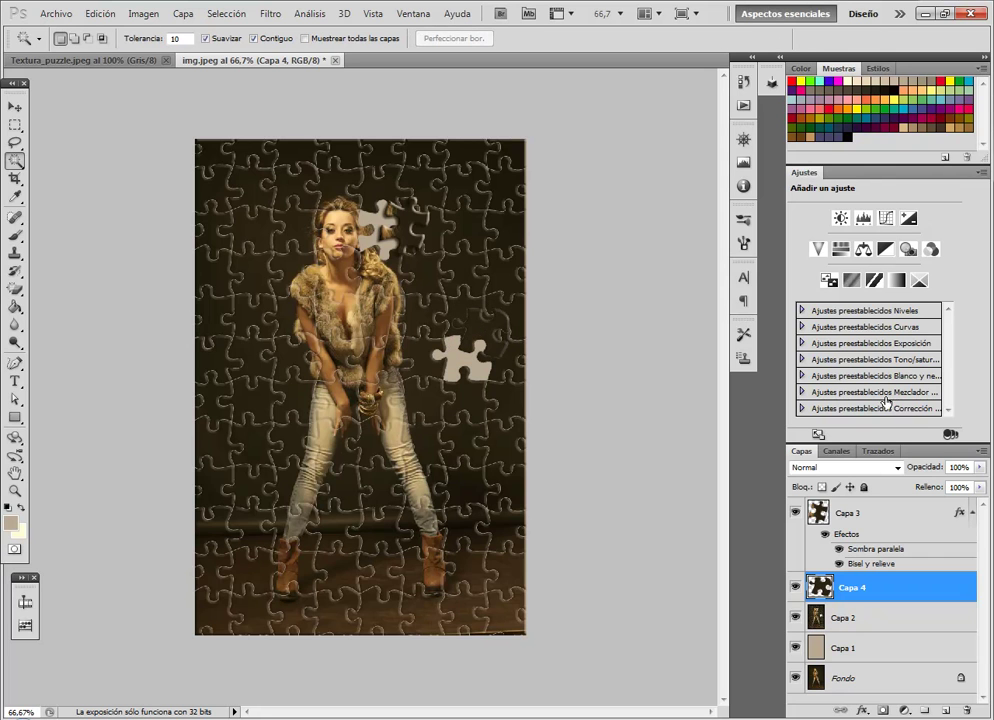
left_click(867, 515)
Copy Capa 3's drop shadow and bevel layer style and paste it onto Capa 4
right_click(867, 515)
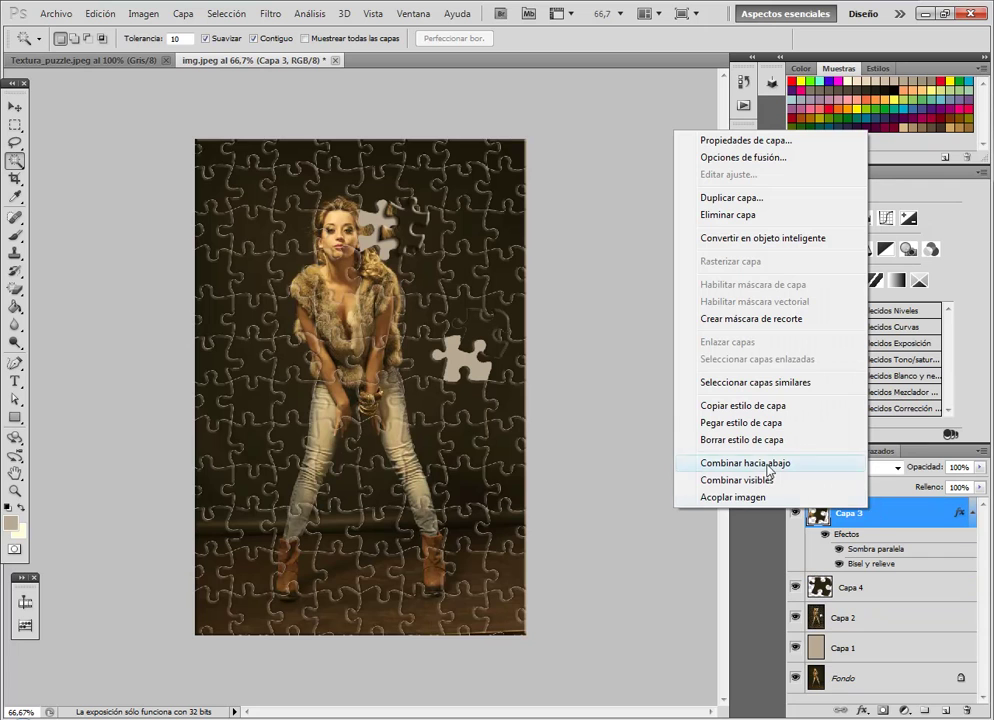
left_click(753, 406)
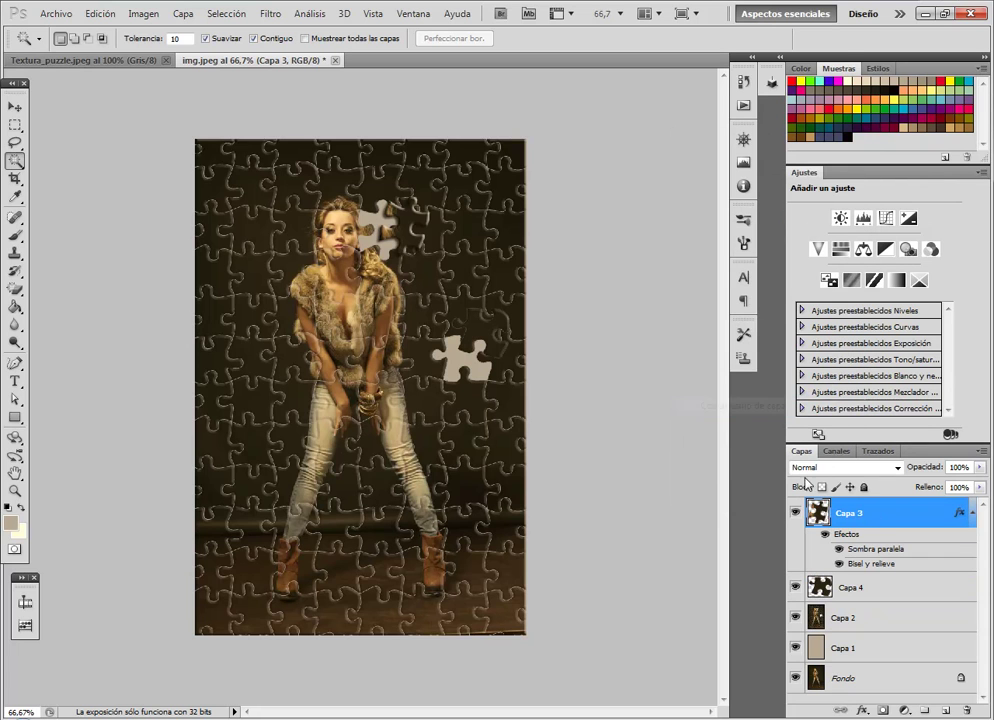
left_click(875, 594)
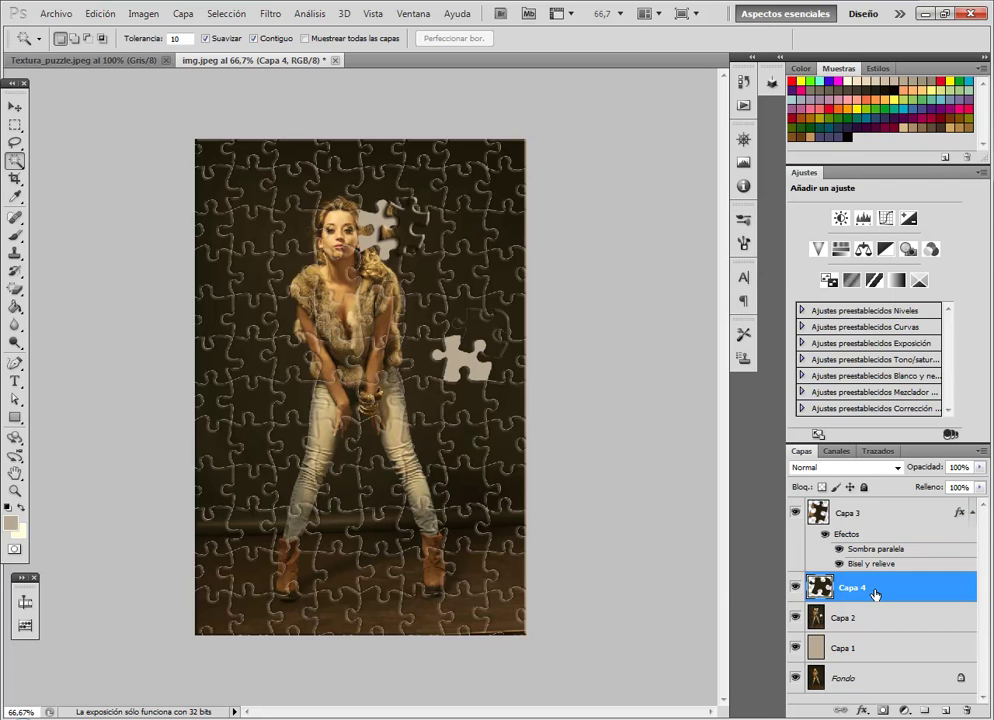
right_click(875, 594)
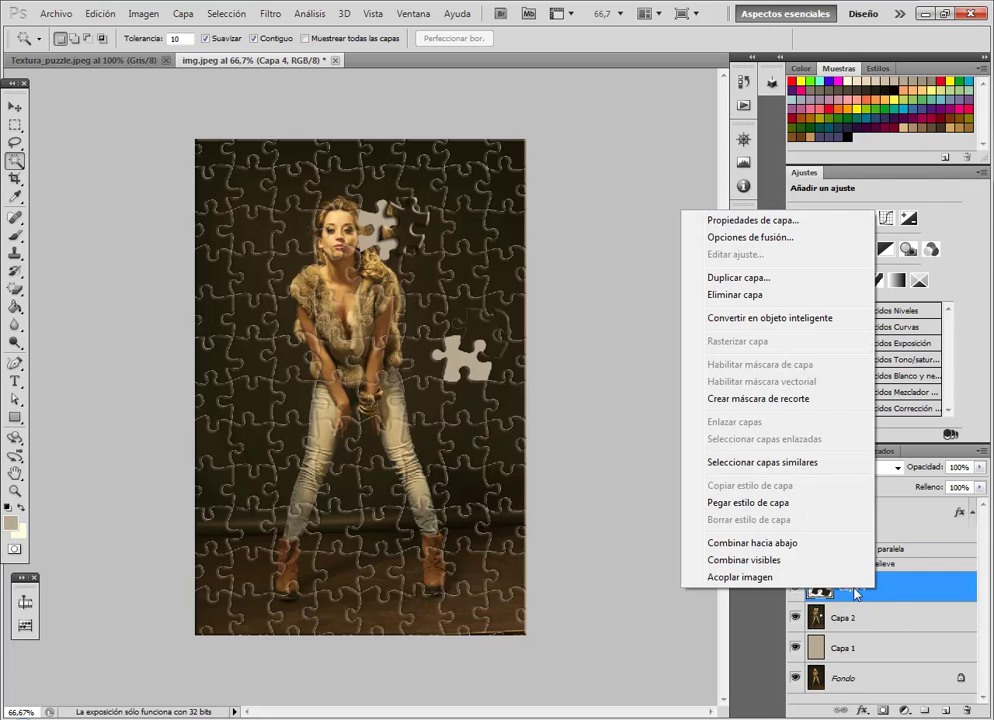
left_click(761, 503)
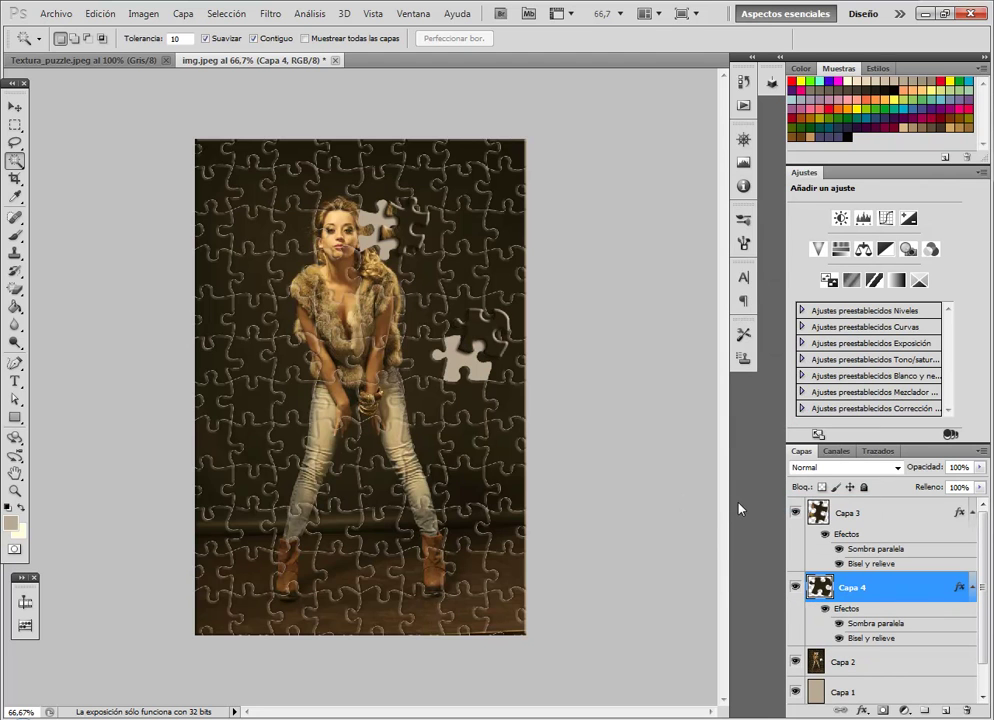
On the Alfa 1 channel, magic-wand a lower-right puzzle piece, then return to RGB and Capas
left_click(835, 451)
left_click(845, 587)
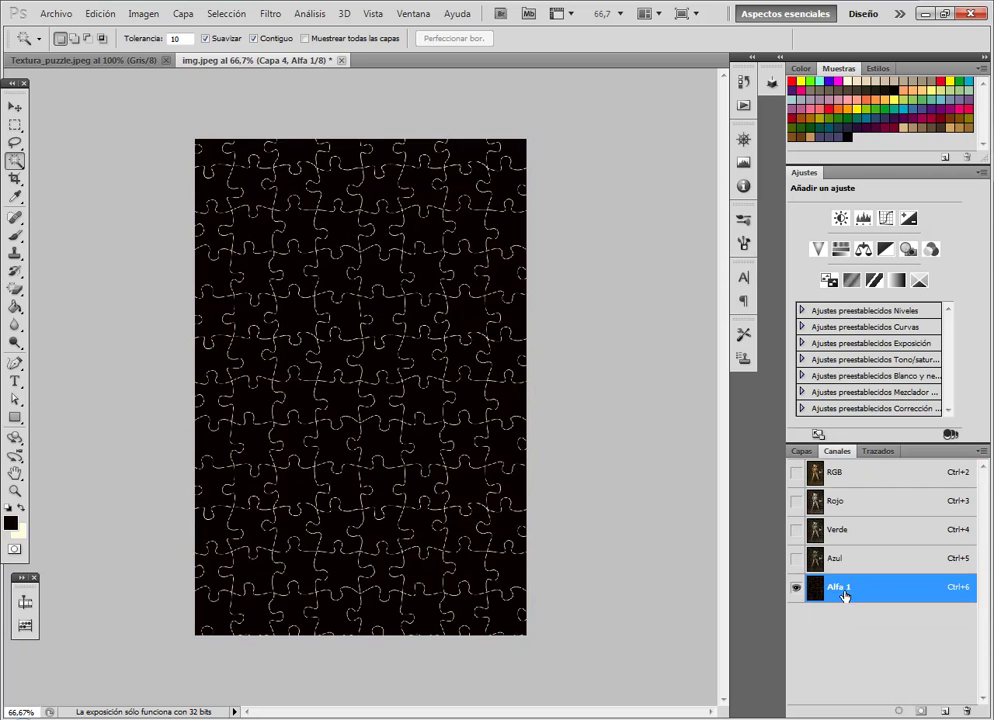
left_click(795, 587)
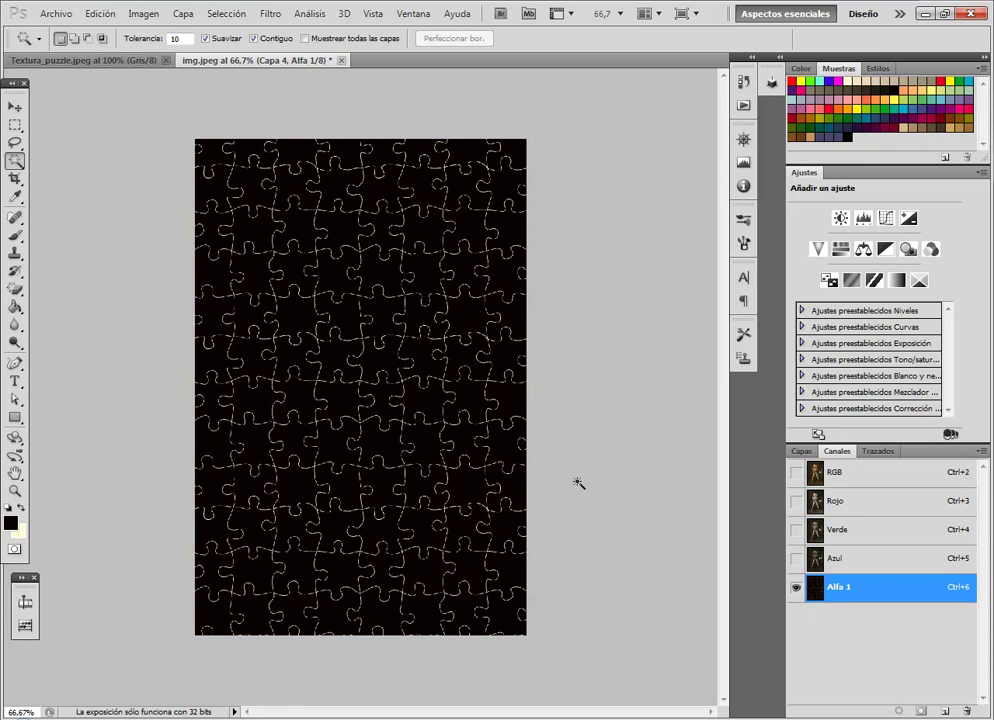
left_click(465, 492)
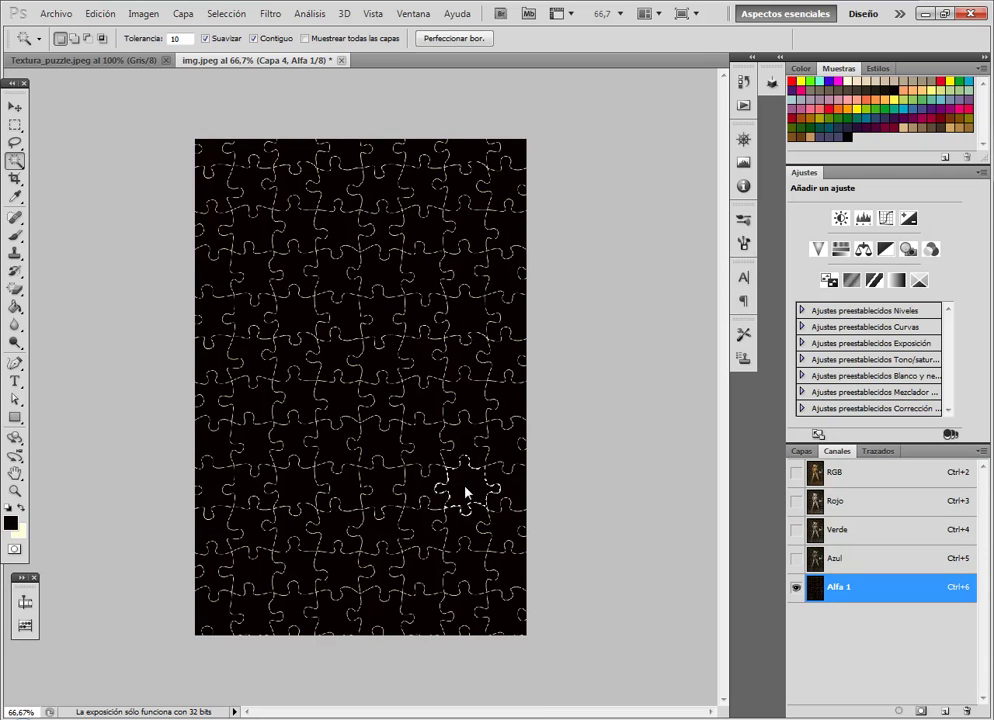
left_click(838, 475)
left_click(805, 451)
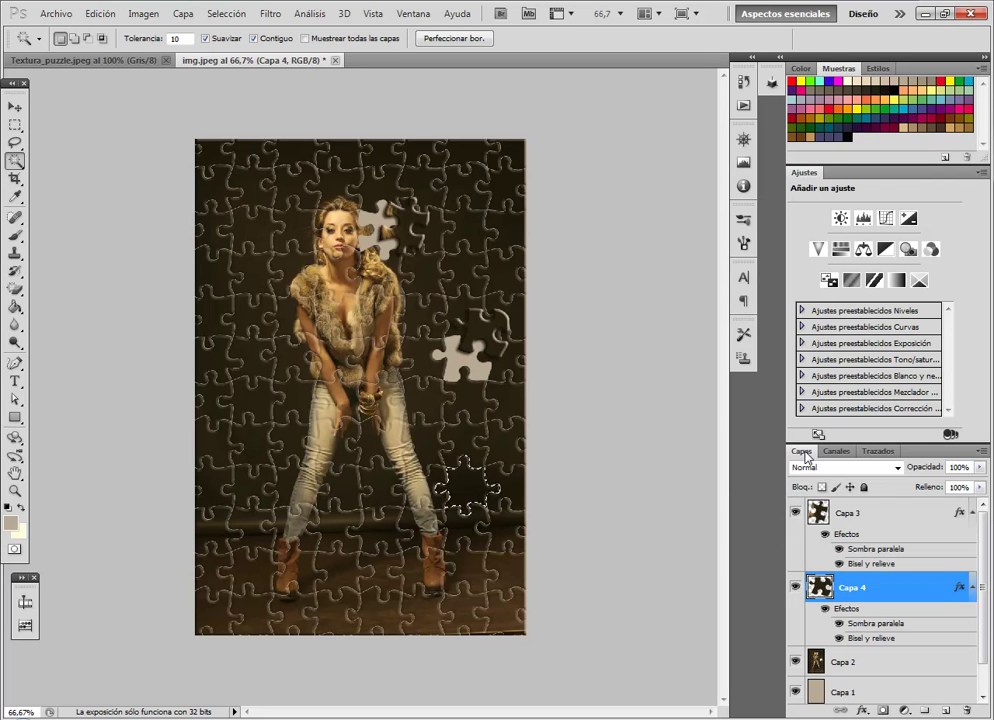
Cut the piece from Capa 2 onto Capa 5, rotate it about 12° and move it up-right
left_click(845, 662)
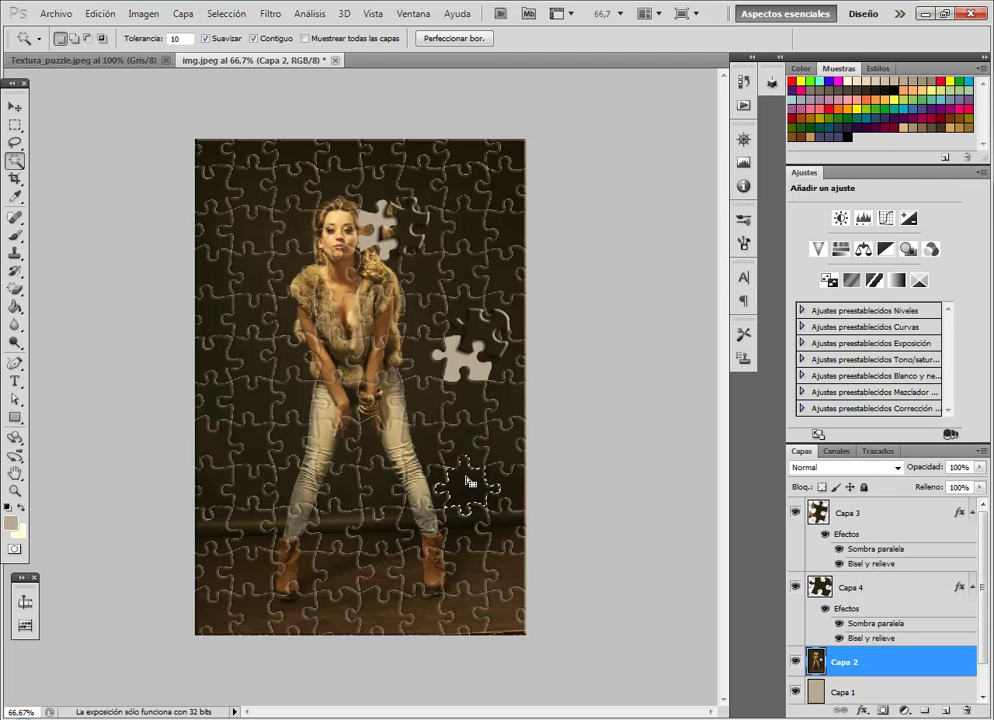
right_click(467, 483)
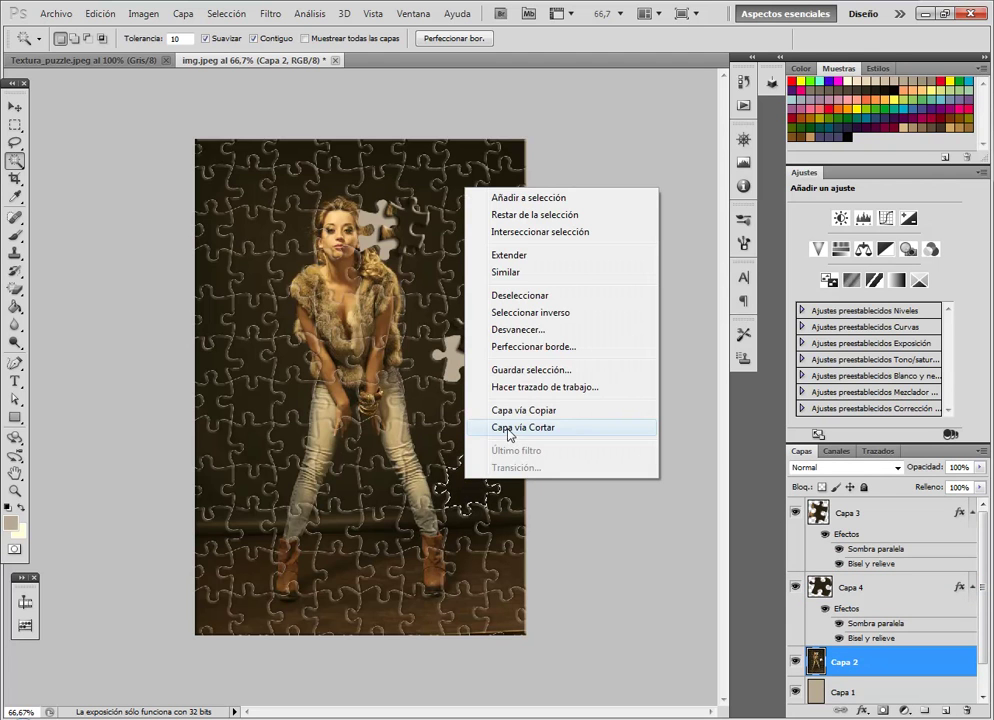
left_click(505, 428)
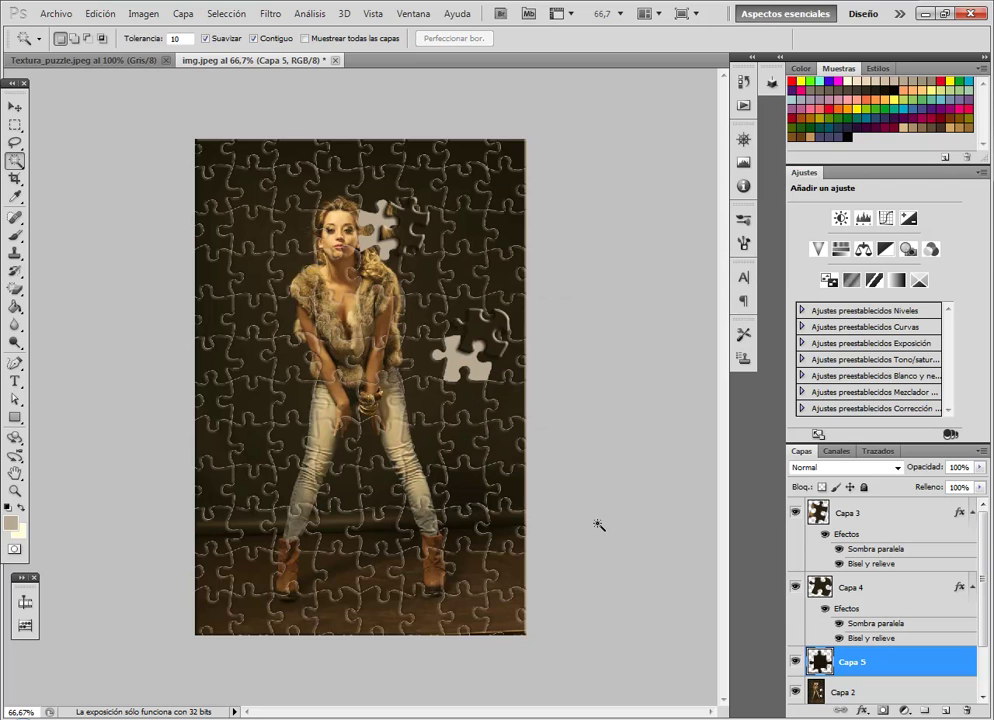
key("ctrl+t")
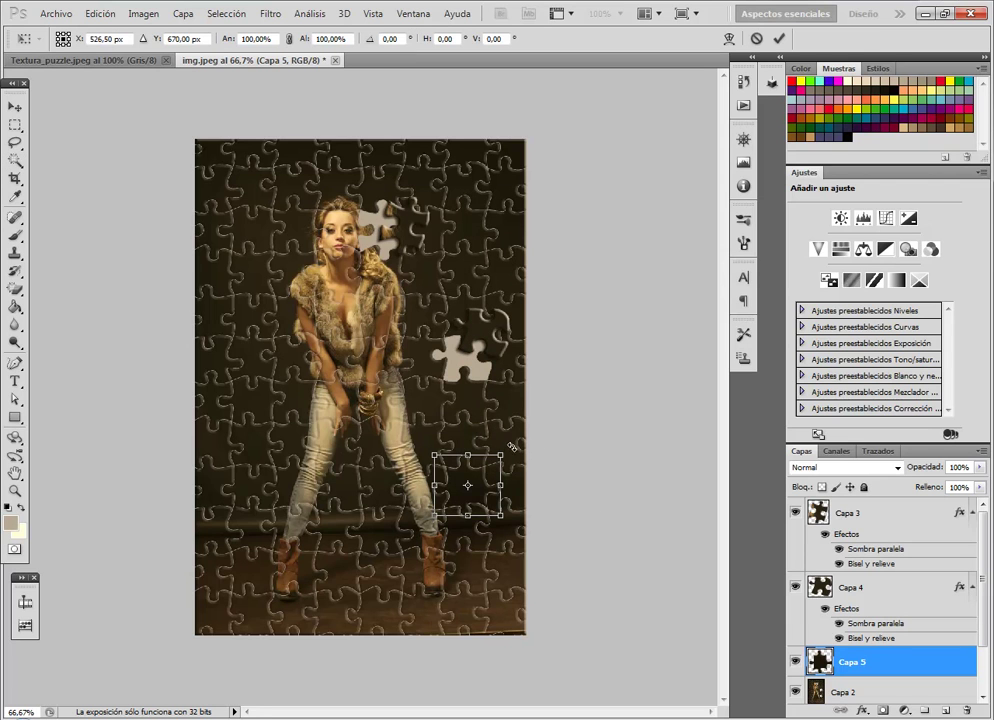
left_click_drag(508, 444, 516, 453)
left_click_drag(462, 492, 479, 440)
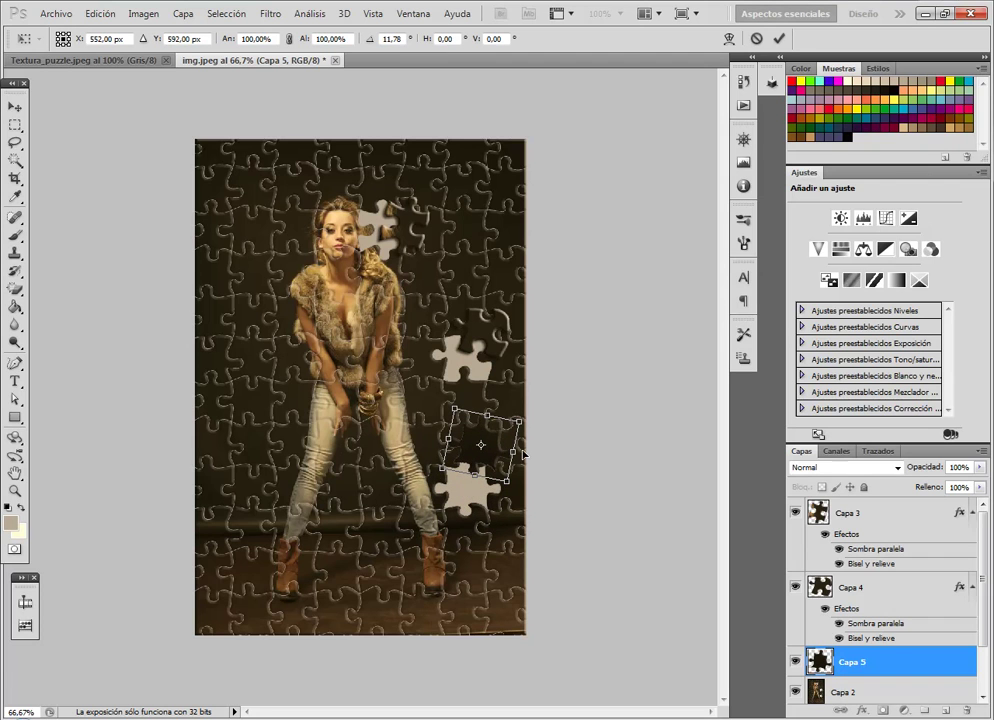
left_click(777, 39)
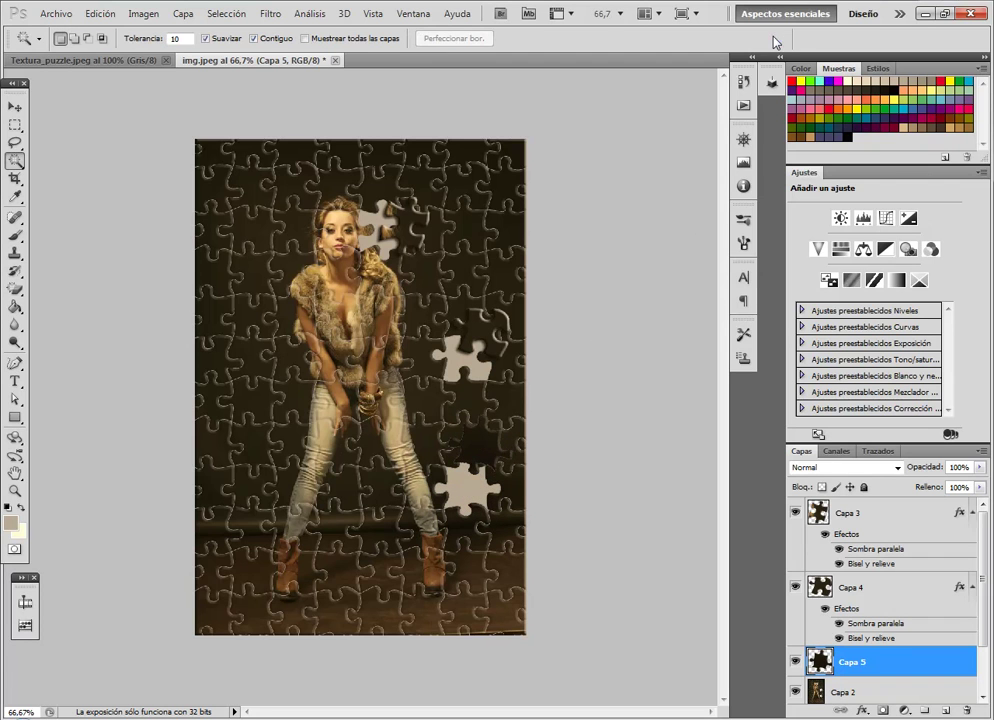
Copy Capa 4's layer style and paste it onto Capa 5
left_click(853, 589)
right_click(854, 589)
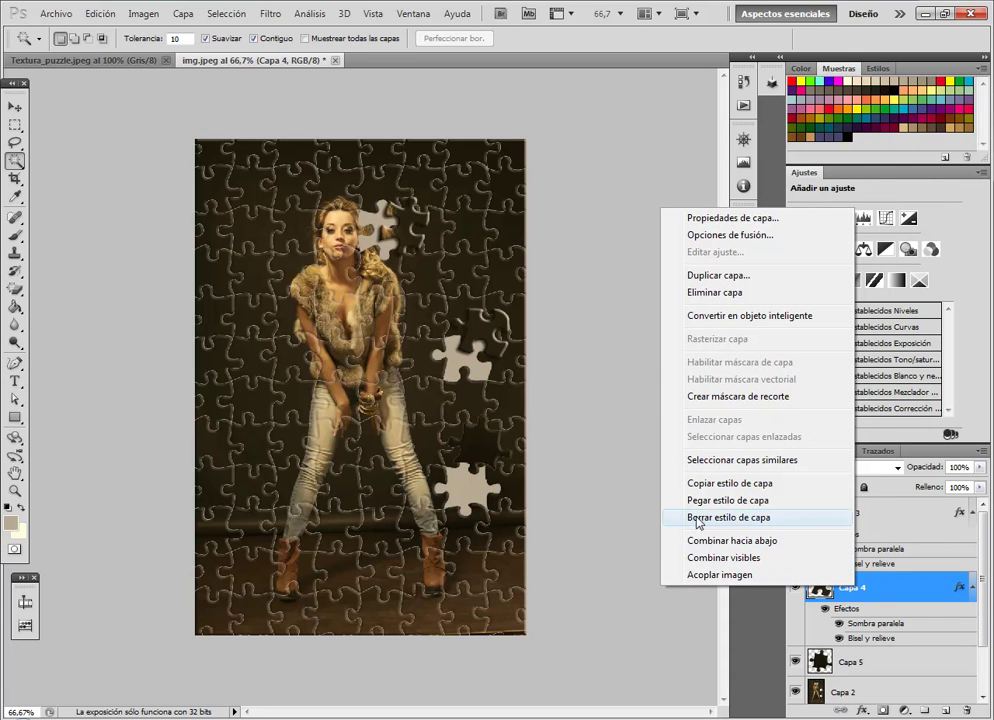
left_click(698, 484)
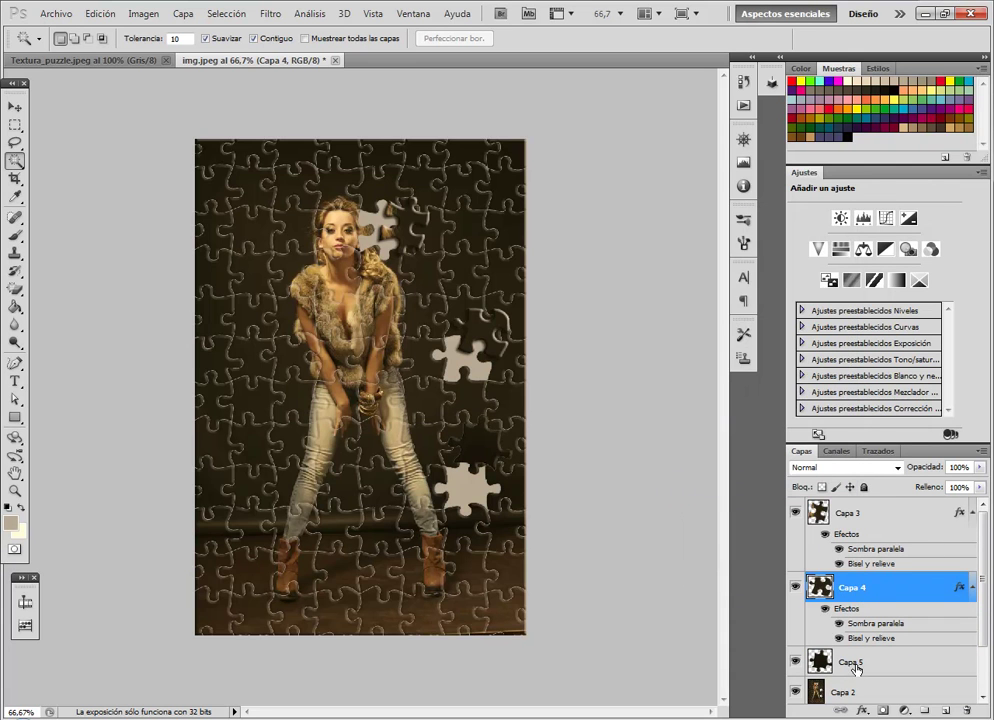
left_click(856, 671)
right_click(856, 669)
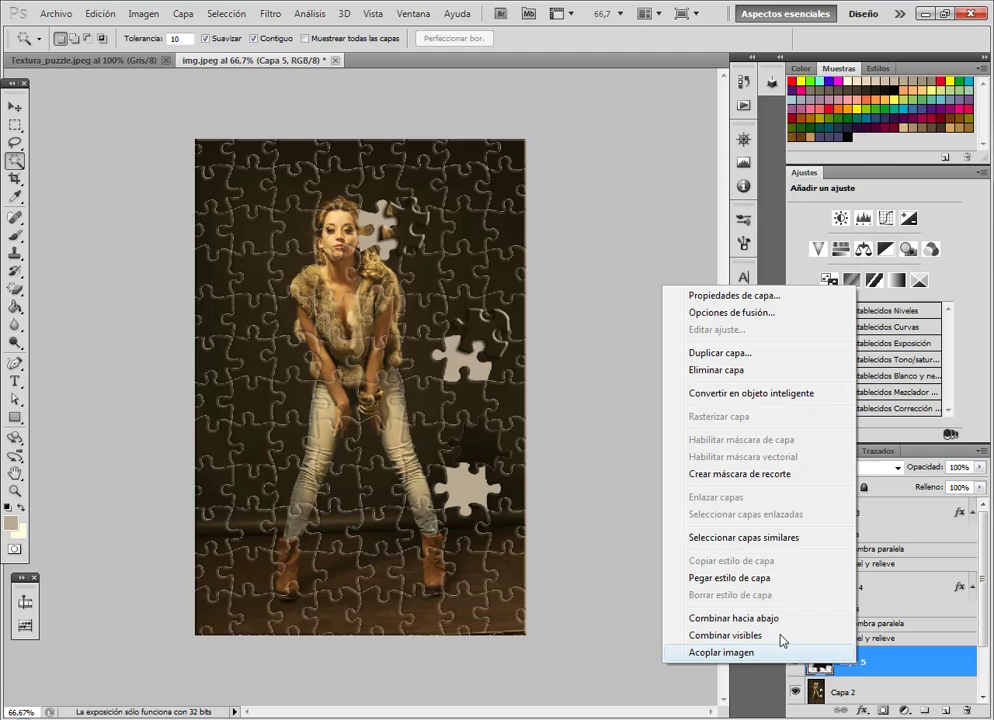
left_click(735, 580)
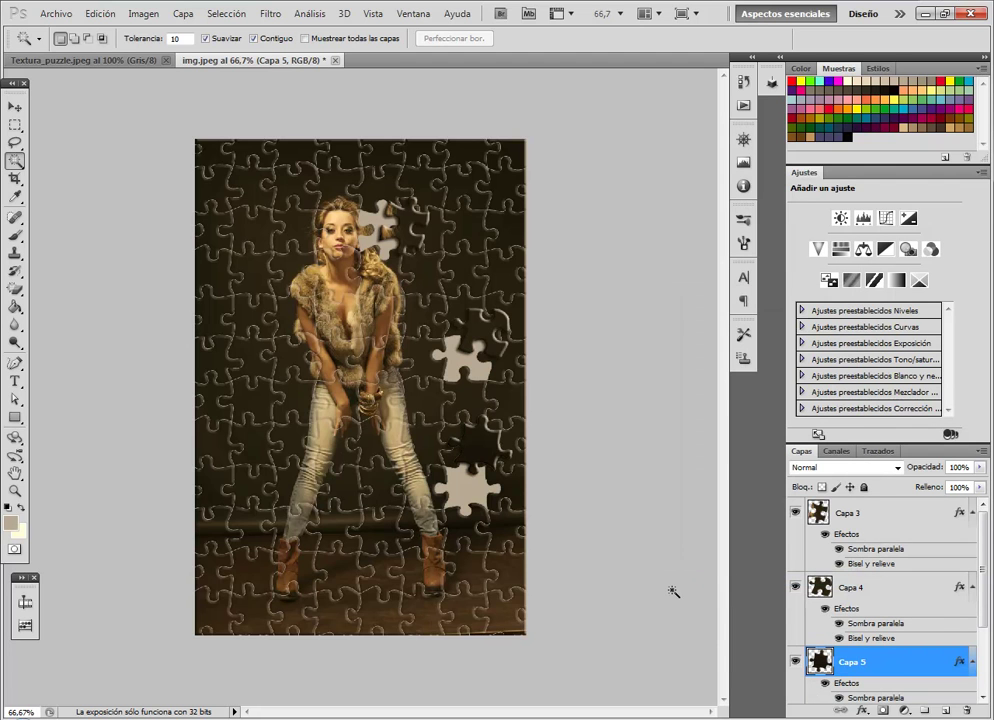
On the Alfa 1 channel, magic-wand a puzzle piece on the left side, then return to RGB and Capas
left_click(838, 452)
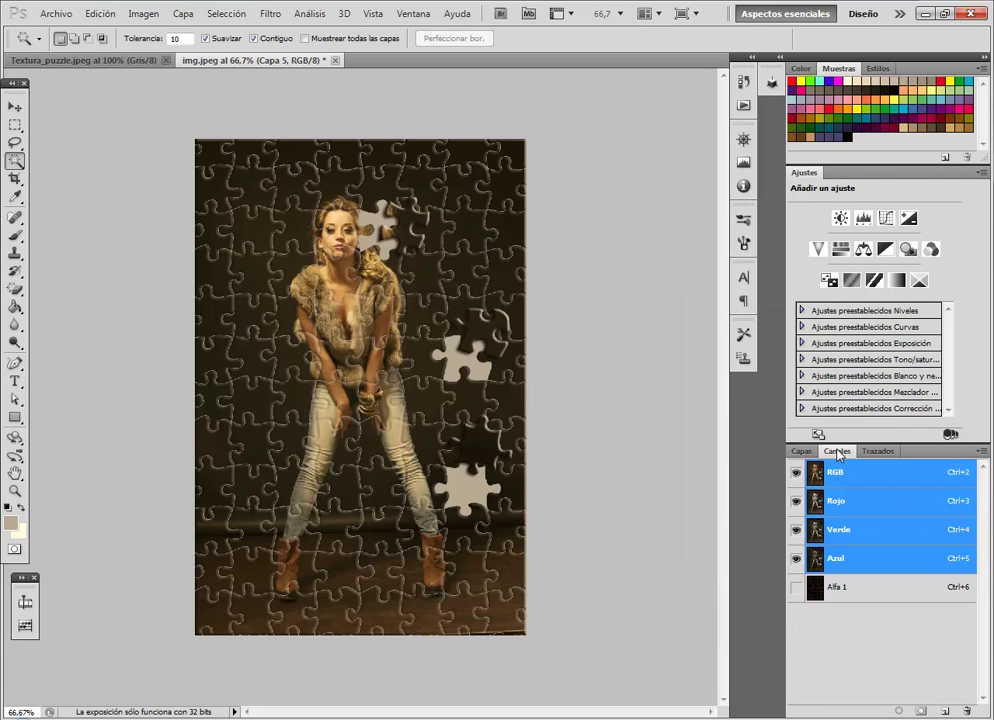
left_click(840, 590)
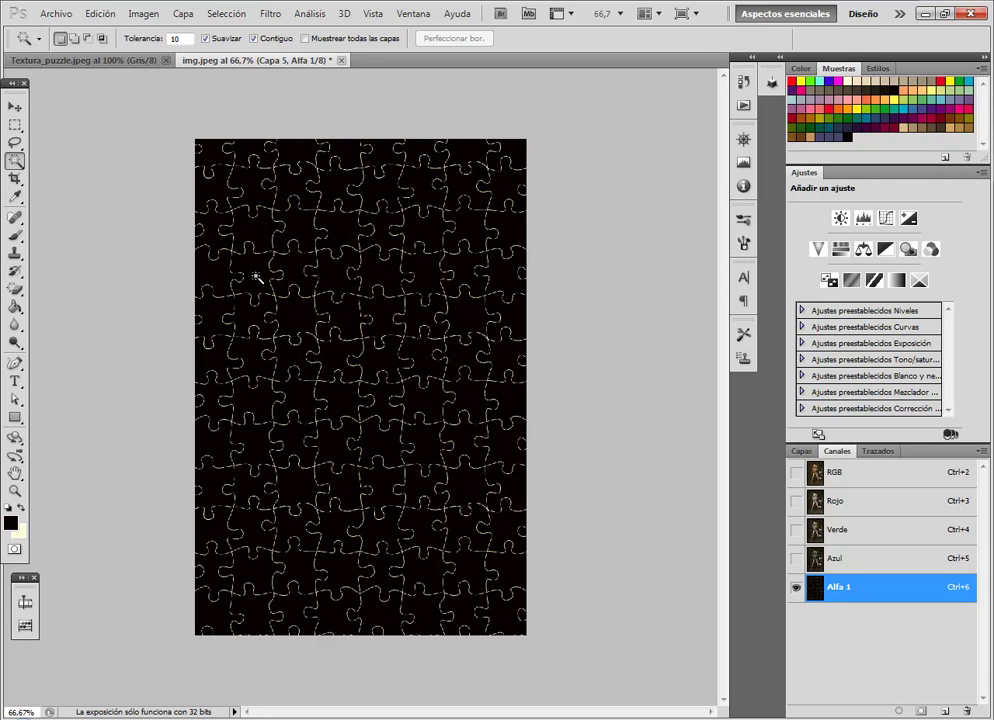
left_click(258, 274)
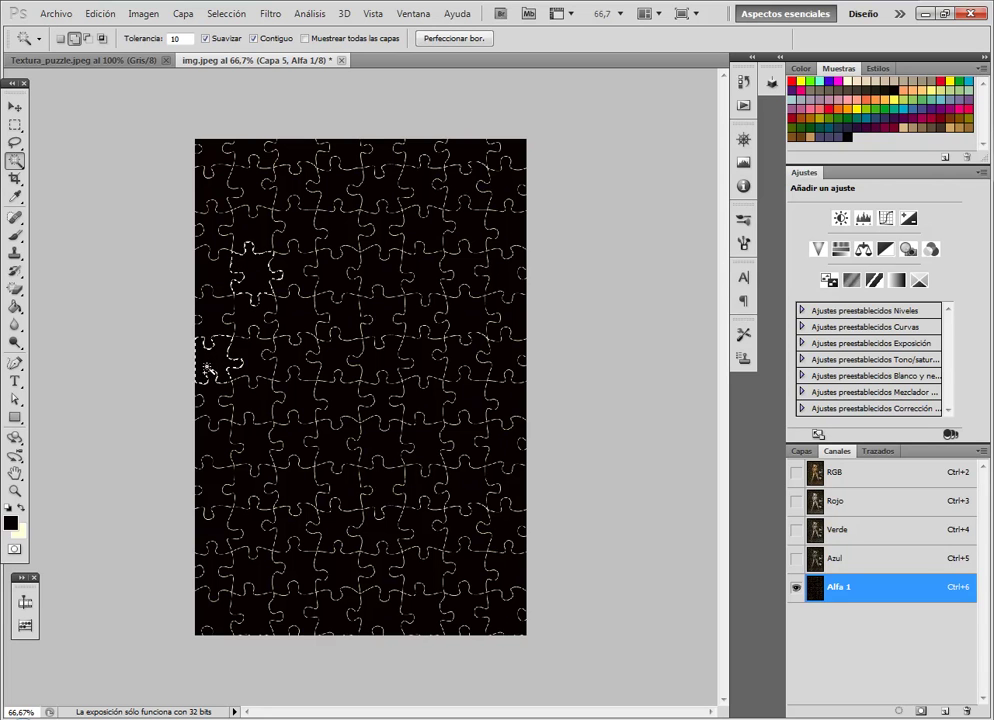
left_click(843, 478)
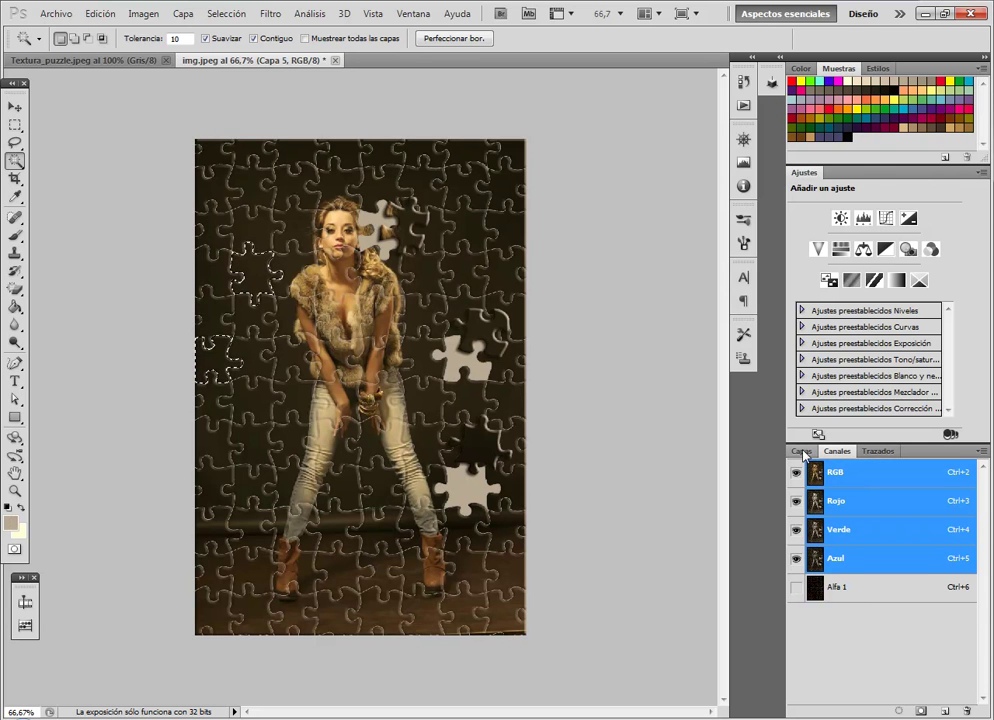
left_click(803, 452)
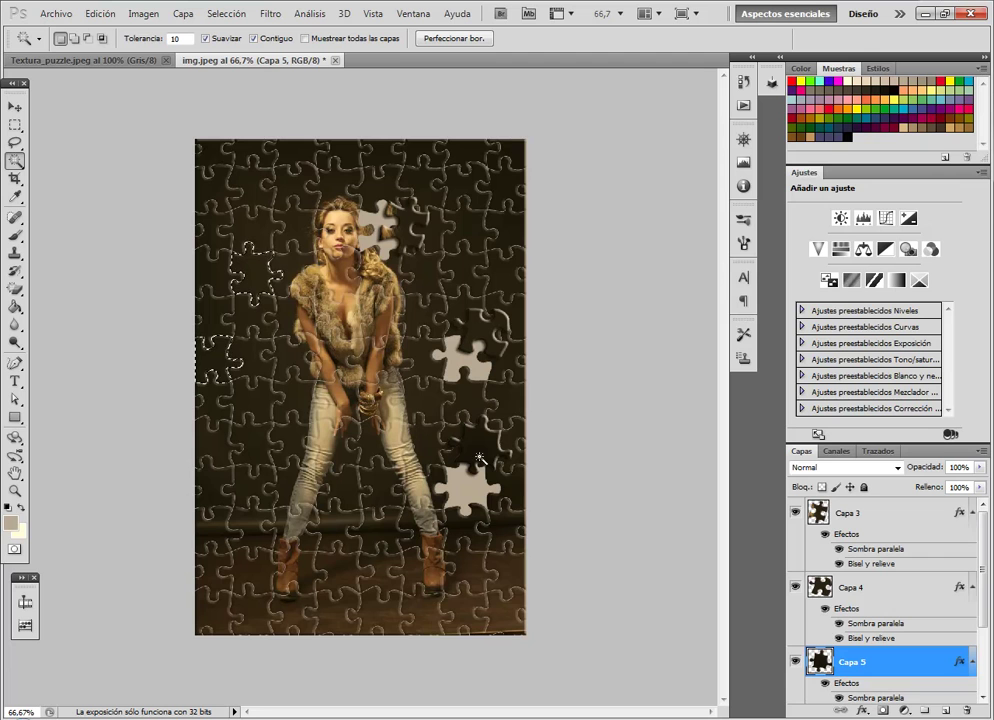
Cut the selected left-side piece out of Capa 2 and delete it, leaving a beige hole
right_click(247, 265)
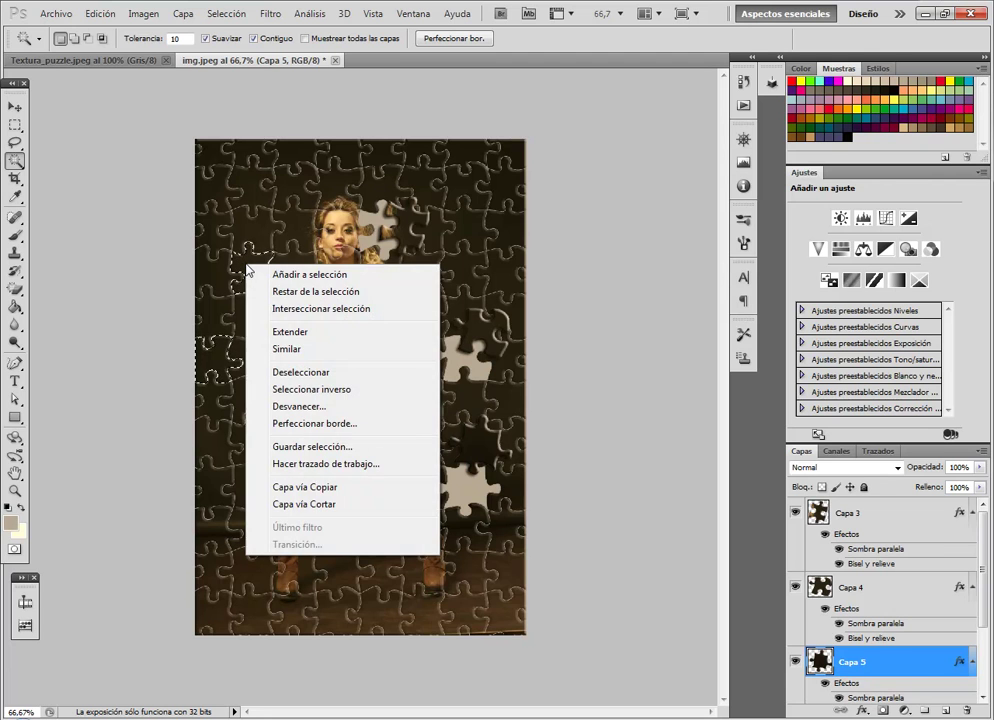
left_click(290, 504)
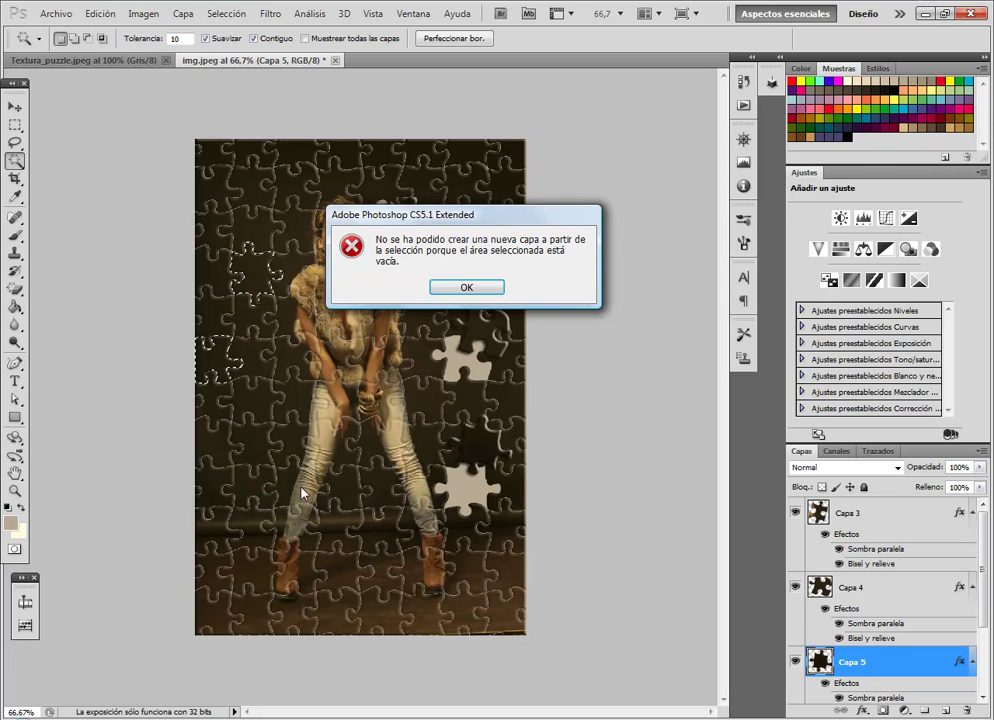
left_click(466, 288)
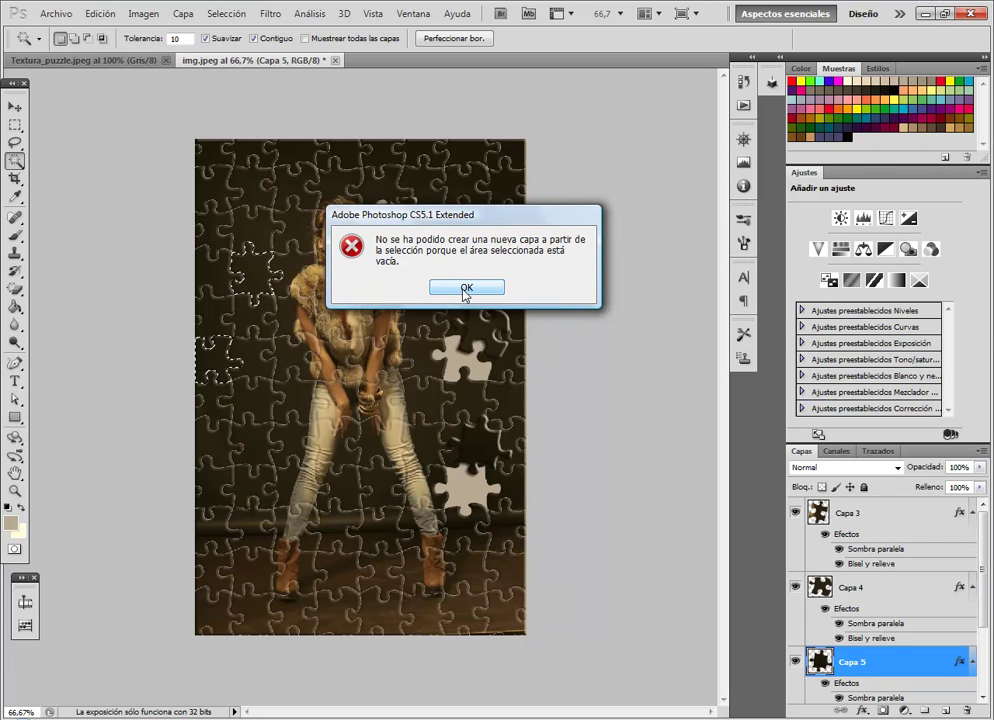
scroll(818, 600, "down", 2)
scroll(818, 603, "down", 1)
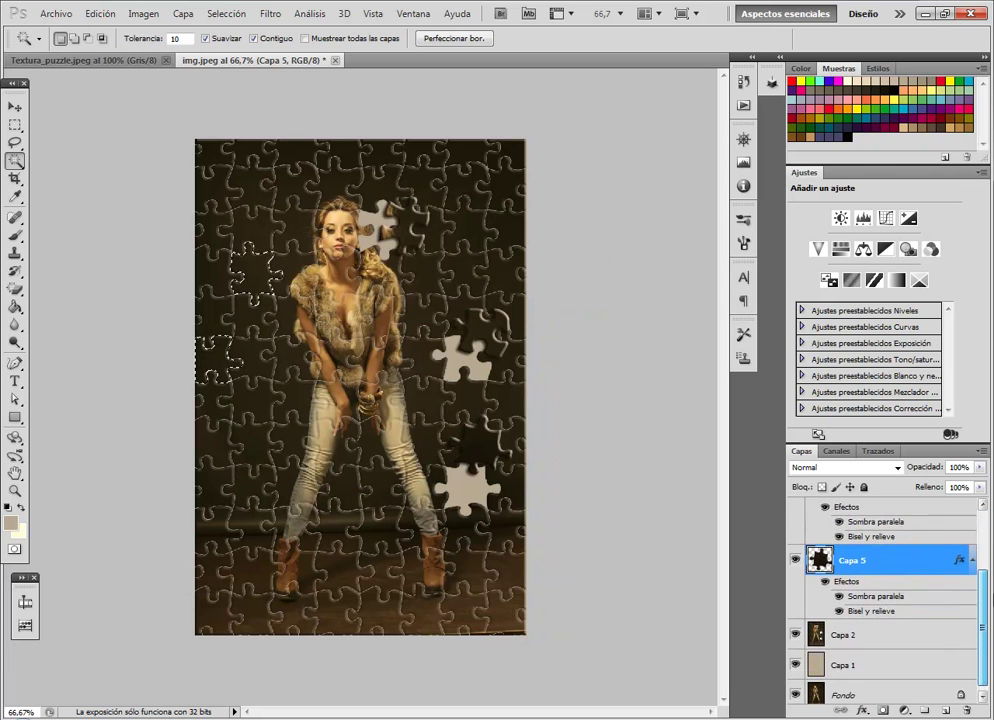
left_click(841, 640)
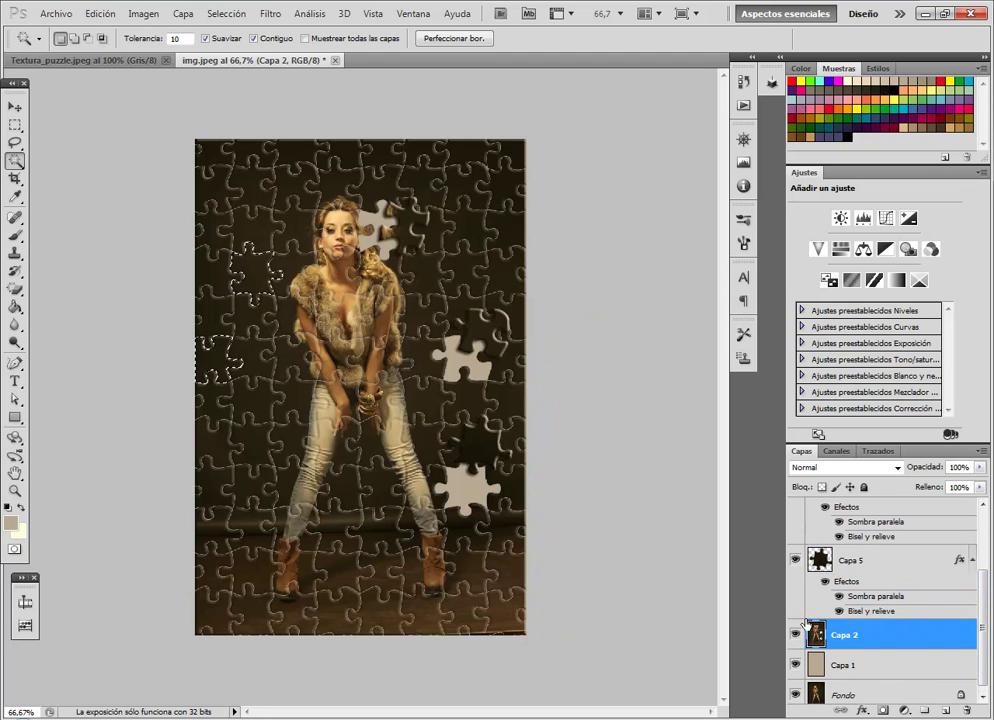
right_click(254, 279)
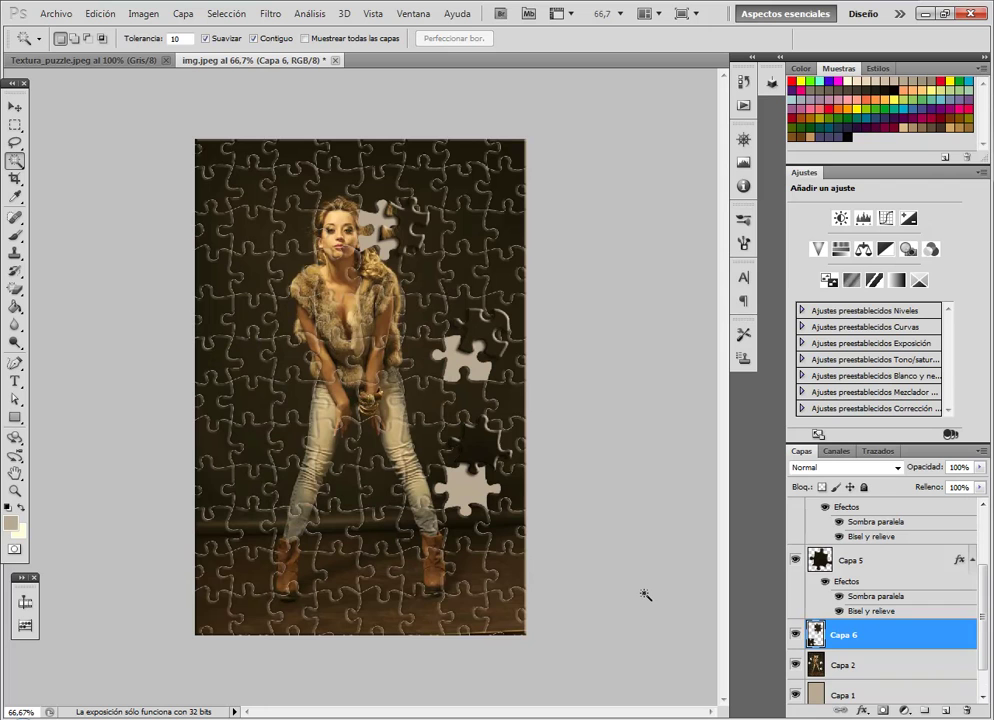
key("Delete")
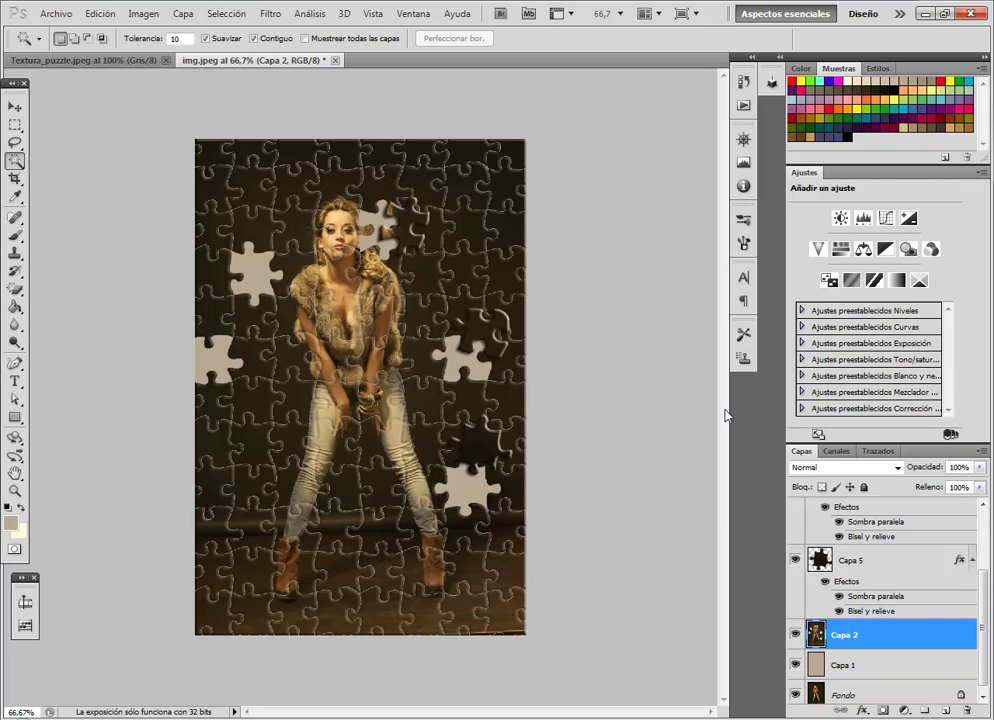
Magic-wand the top-centre piece on Alfa 1, cut it onto Capa 6 via Capa vía Cortar, and start Free Transform
left_click(837, 451)
left_click(841, 590)
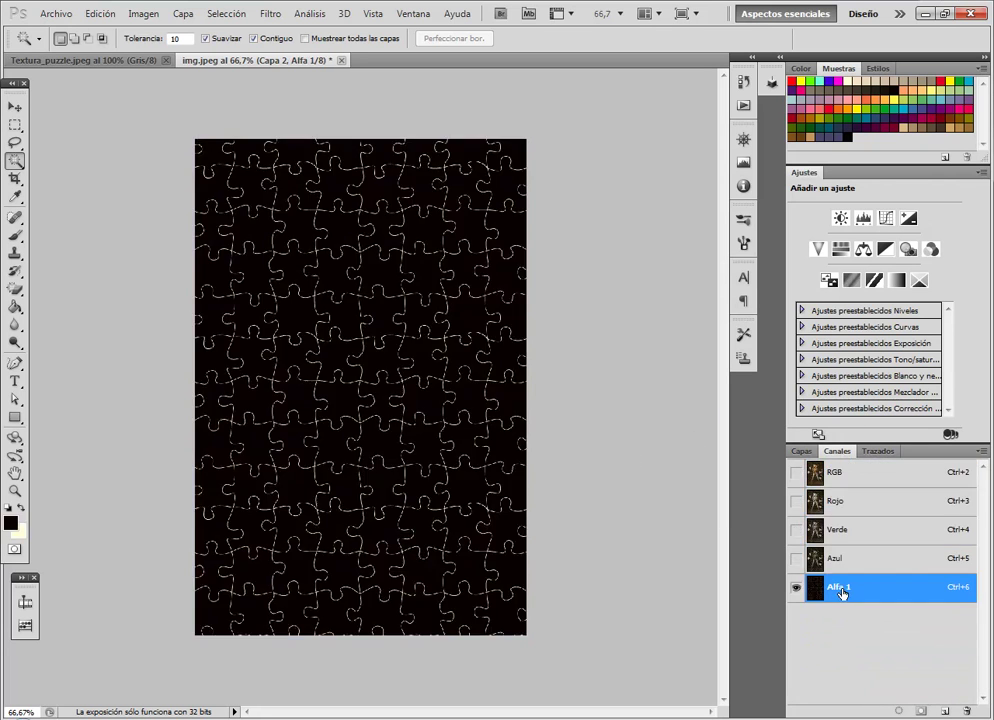
left_click(347, 160)
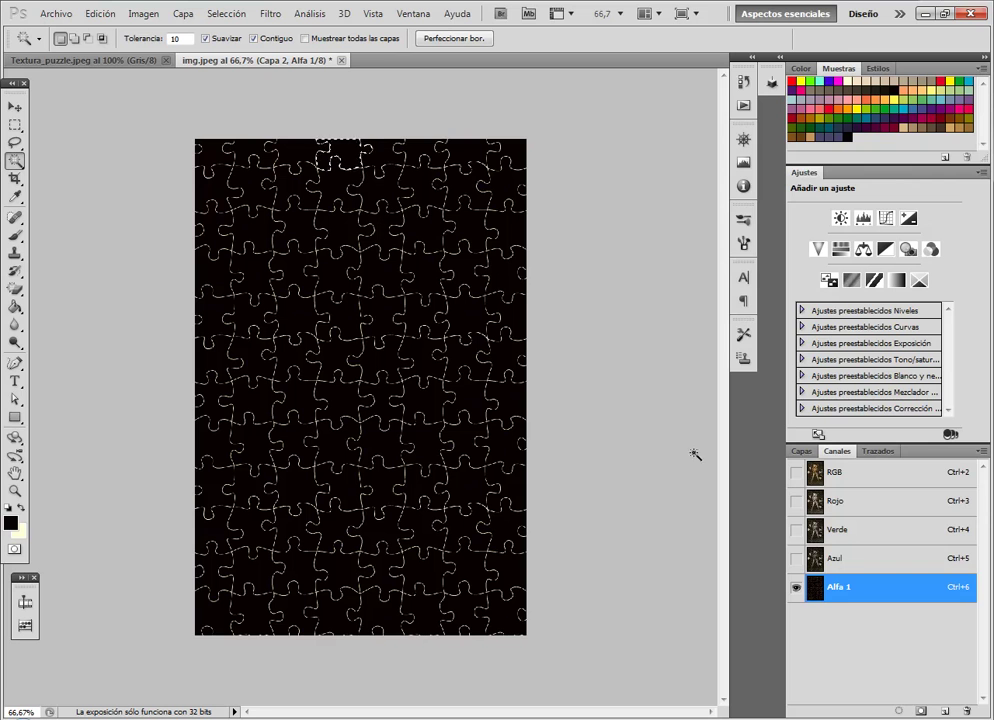
left_click(837, 473)
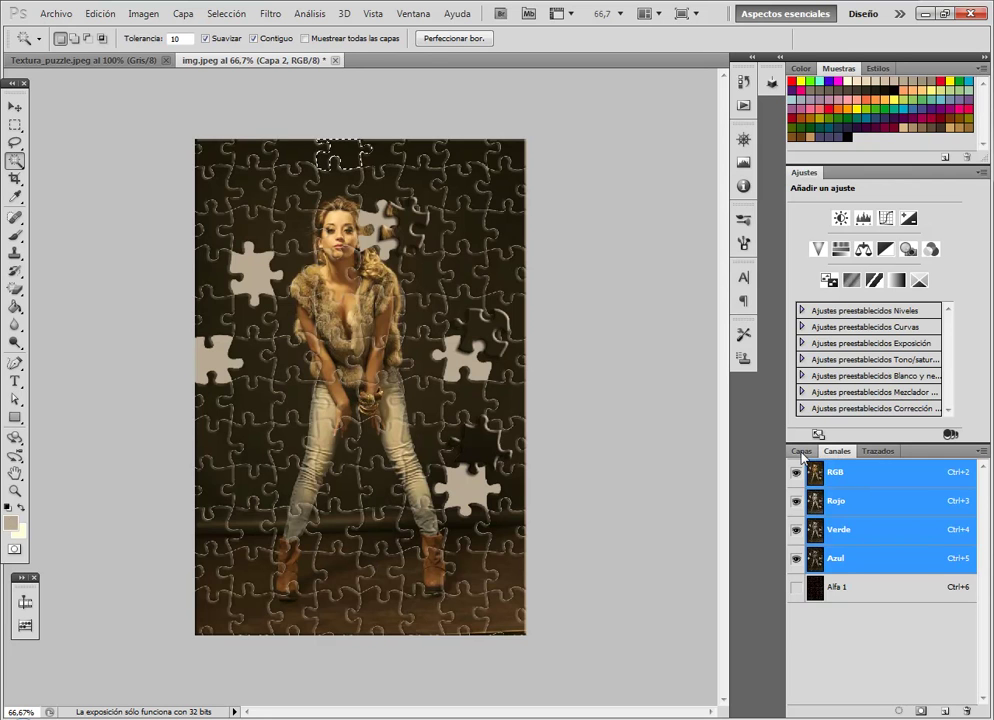
left_click(801, 452)
scroll(982, 590, "down", 1)
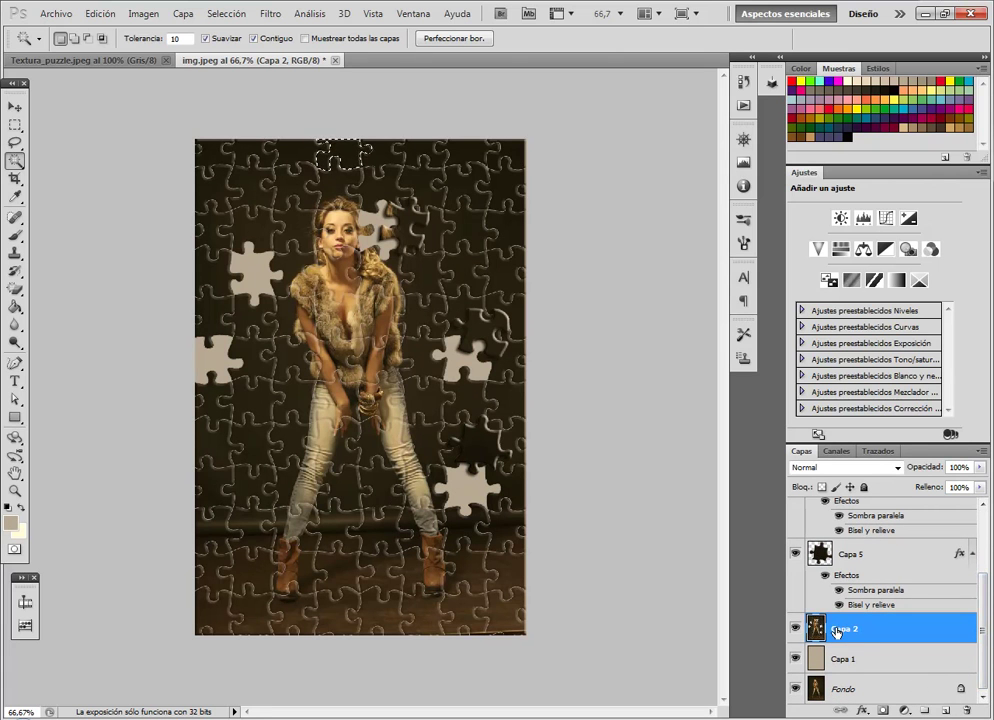
right_click(346, 159)
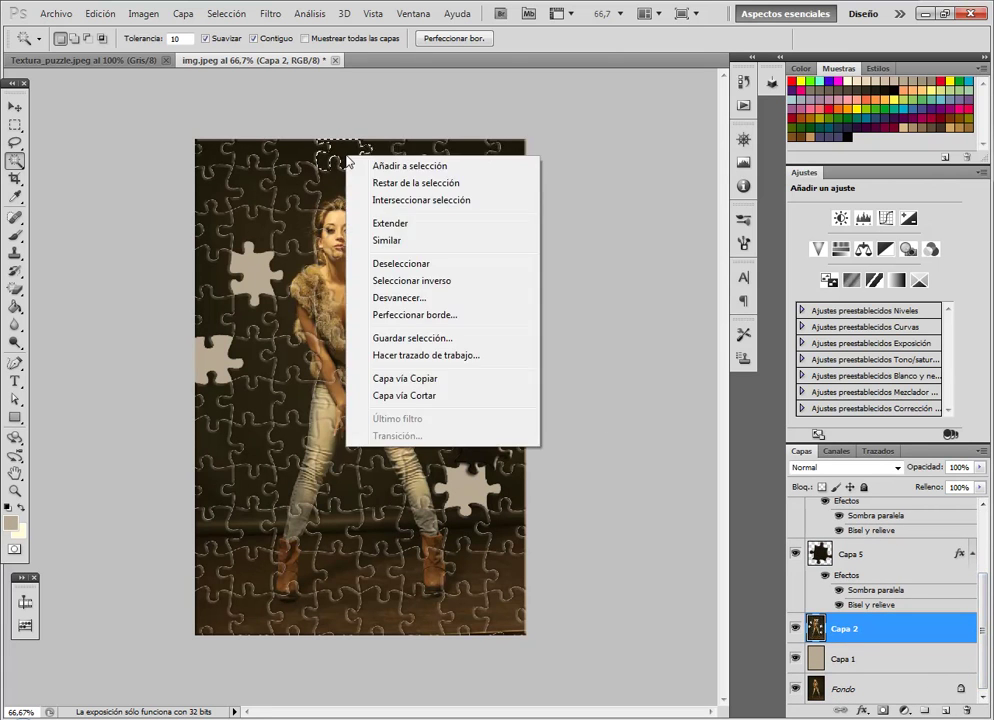
left_click(396, 396)
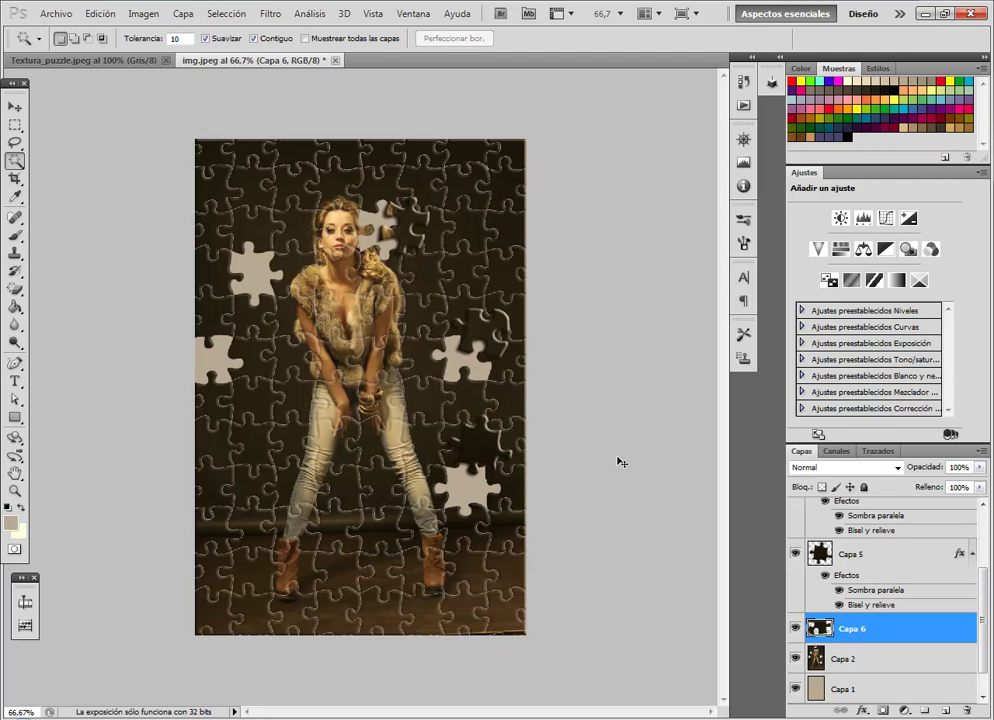
key("ctrl+t")
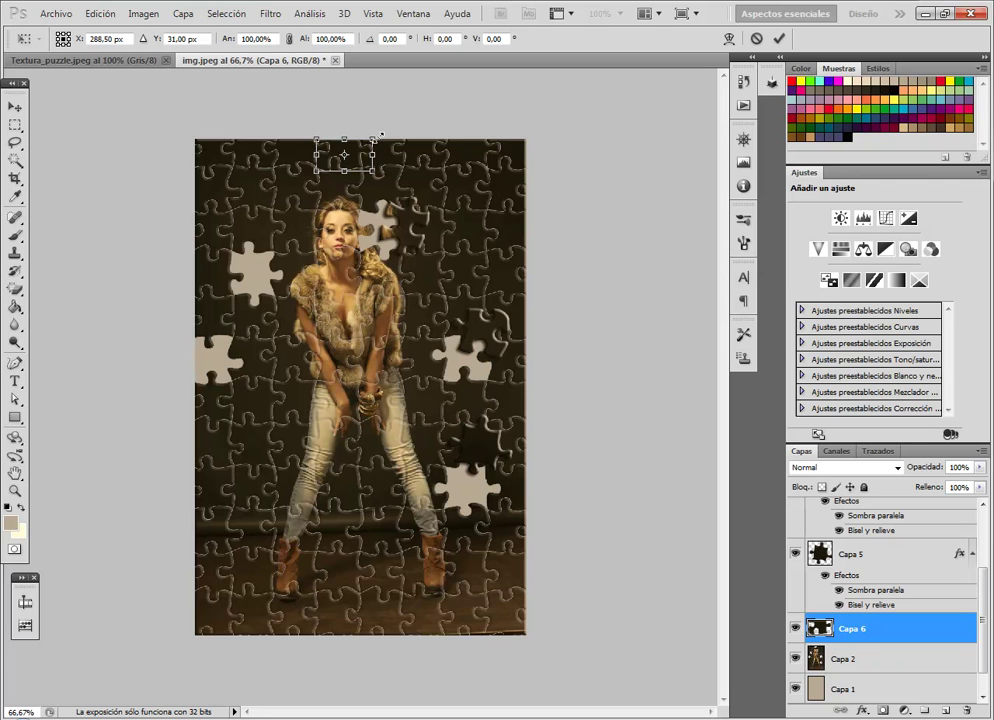
Rotate the top piece about 22° with a slight right-down shift and commit the transform
mouse_move(380, 137)
left_mouse_down()
mouse_move(384, 154)
mouse_move(402, 162)
left_mouse_up()
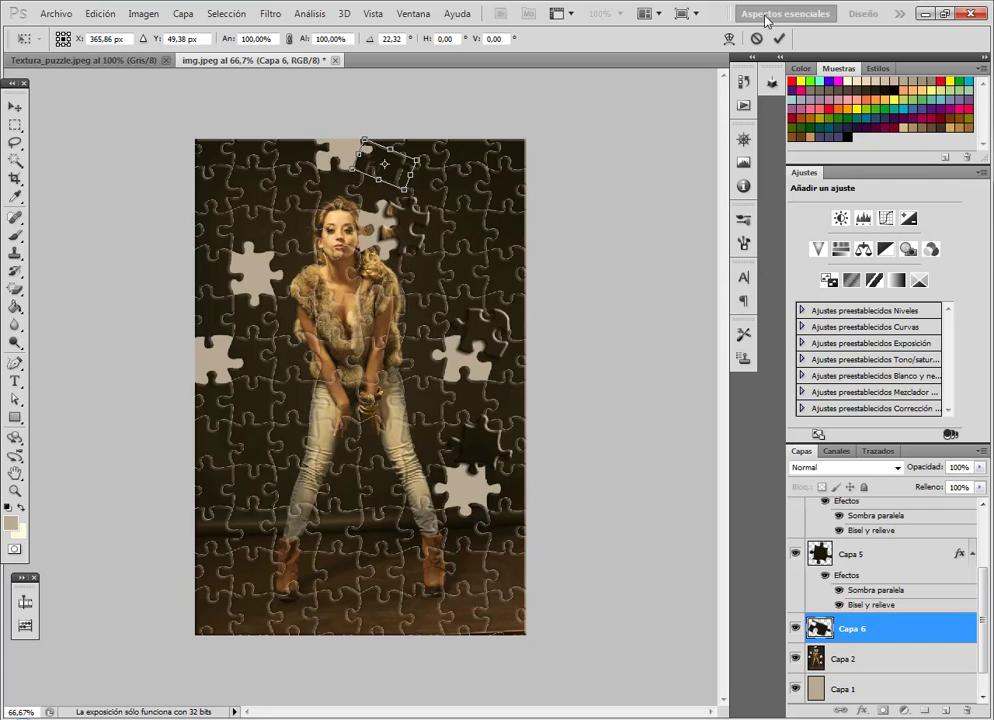
left_click(780, 40)
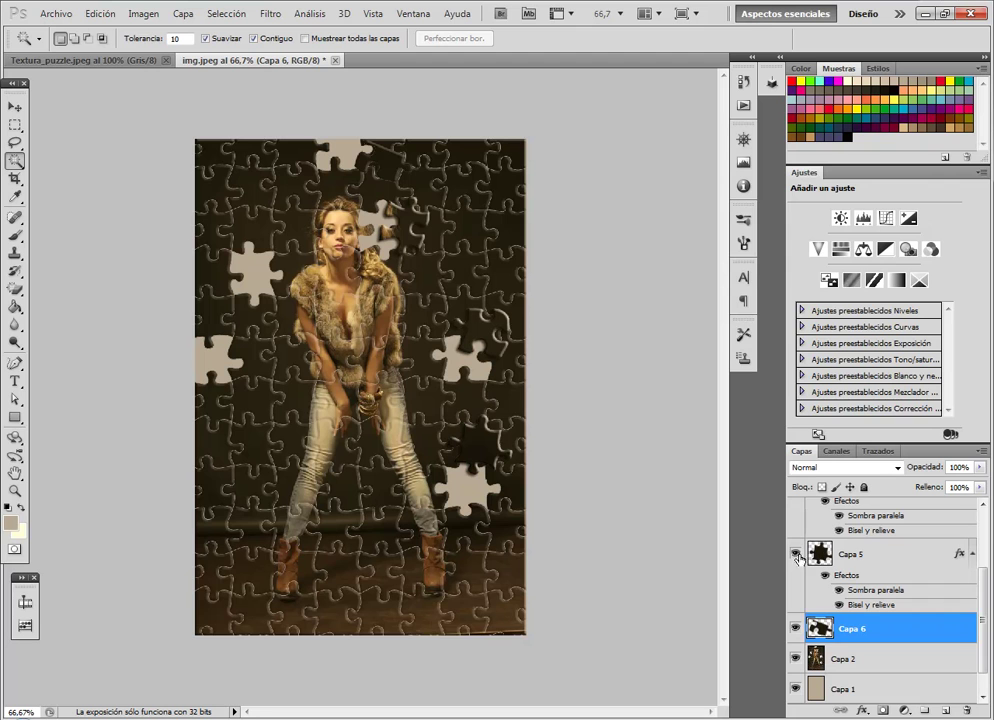
Copy Capa 5's drop shadow and bevel layer style and paste it onto Capa 6
left_click(856, 558)
right_click(856, 558)
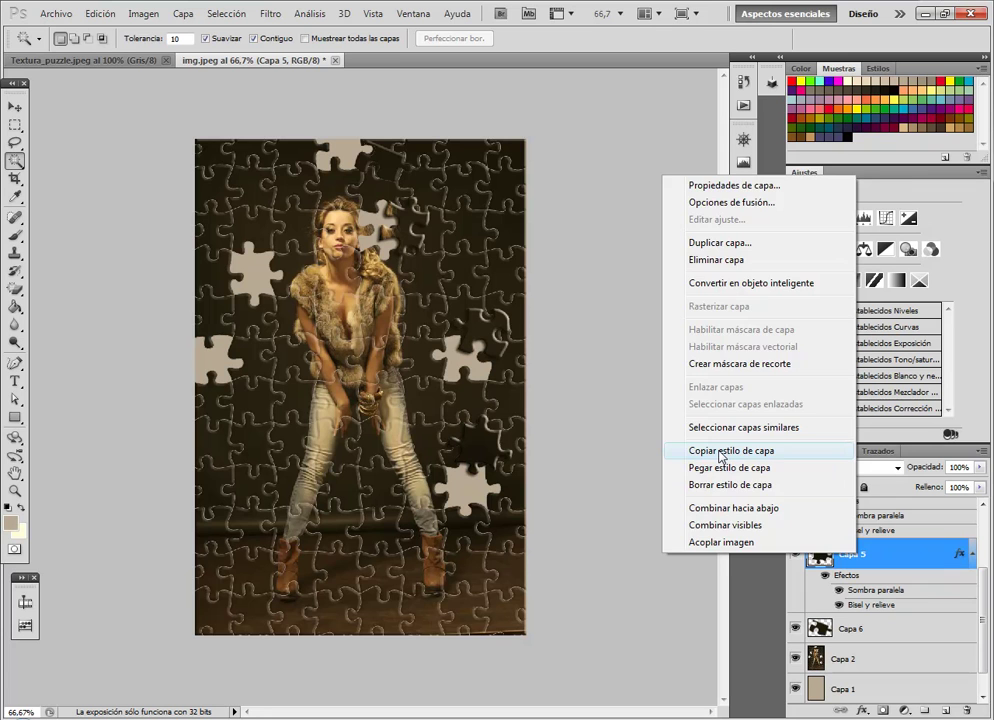
left_click(720, 451)
left_click(857, 630)
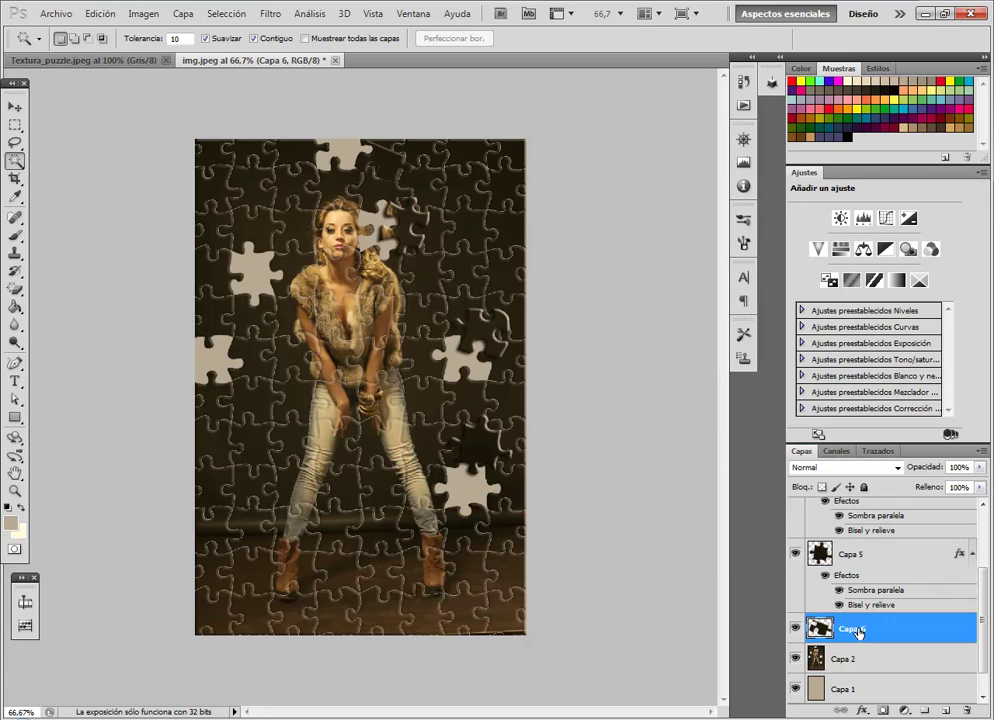
right_click(857, 630)
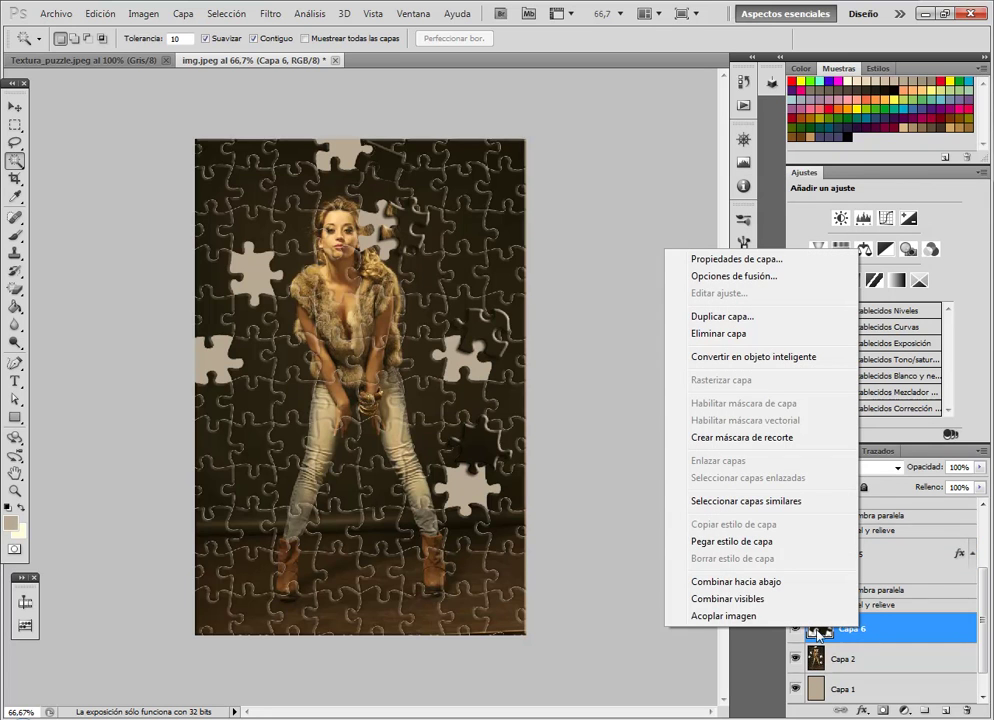
left_click(731, 541)
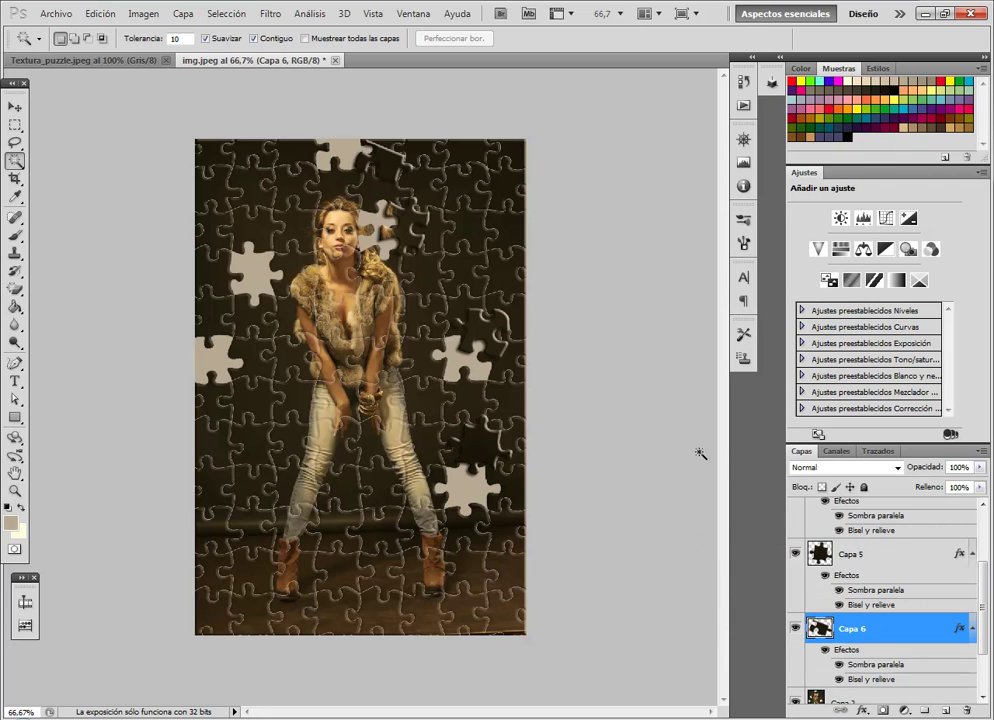
left_click(840, 451)
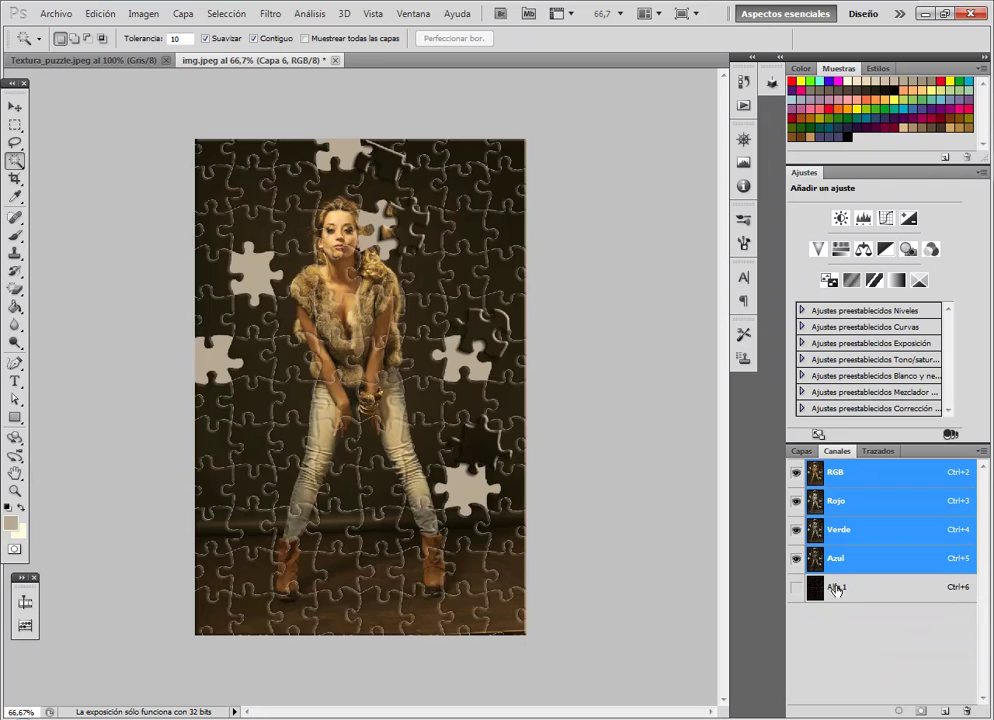
On Alfa 1, magic-wand two right-edge pieces plus one left-edge piece, then return to RGB and Capas
left_click(837, 590)
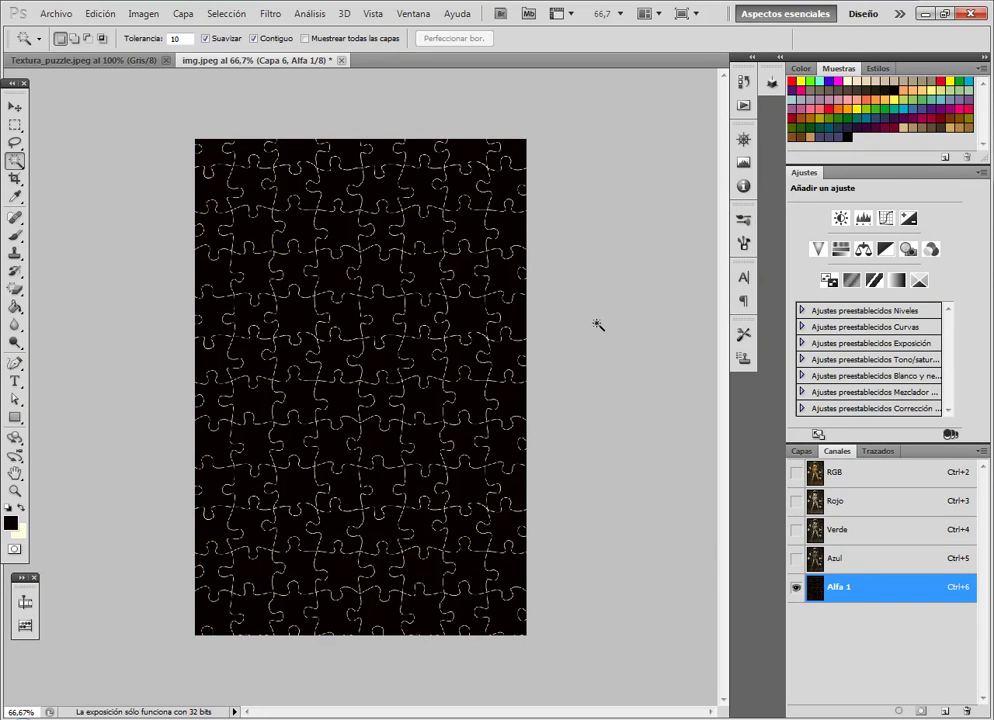
left_click(515, 171)
left_click(510, 315, "shift")
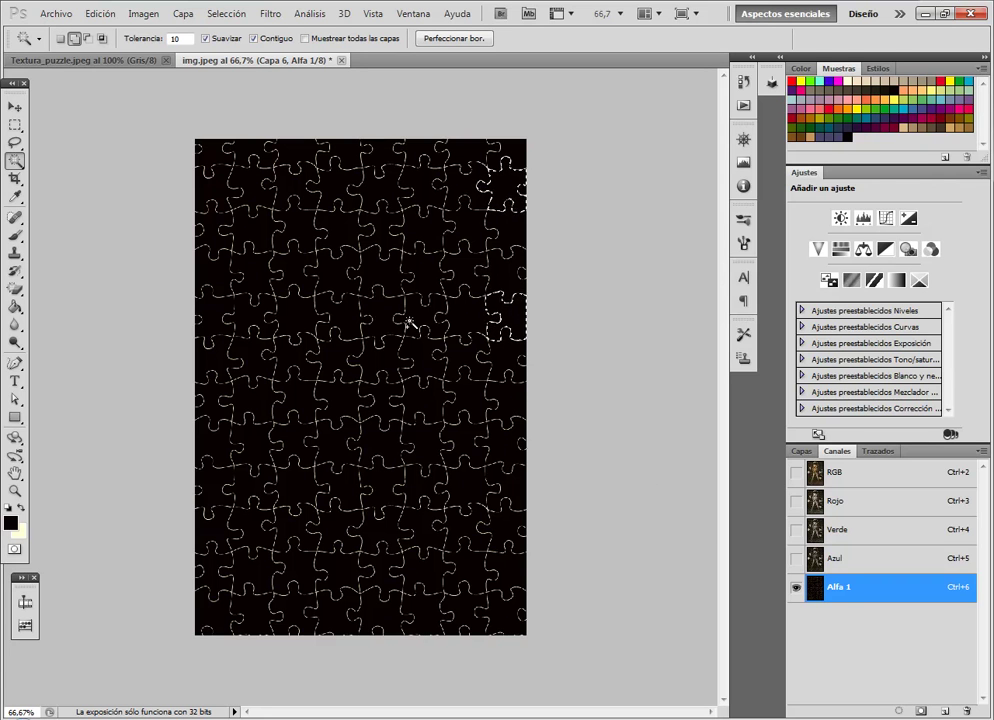
left_click(207, 443)
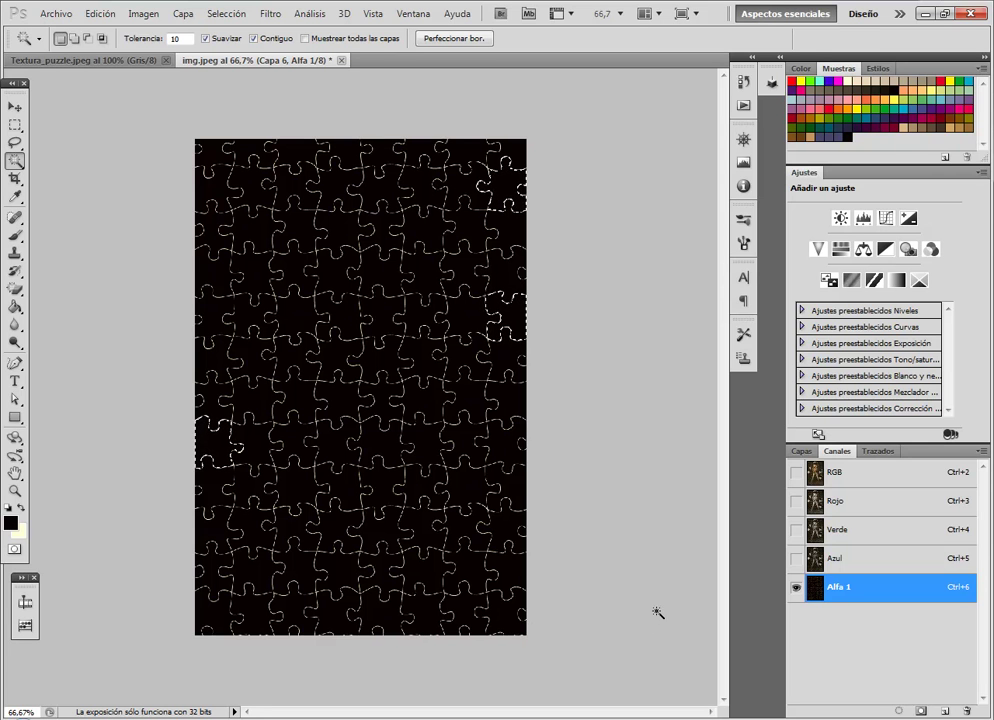
left_click(836, 476)
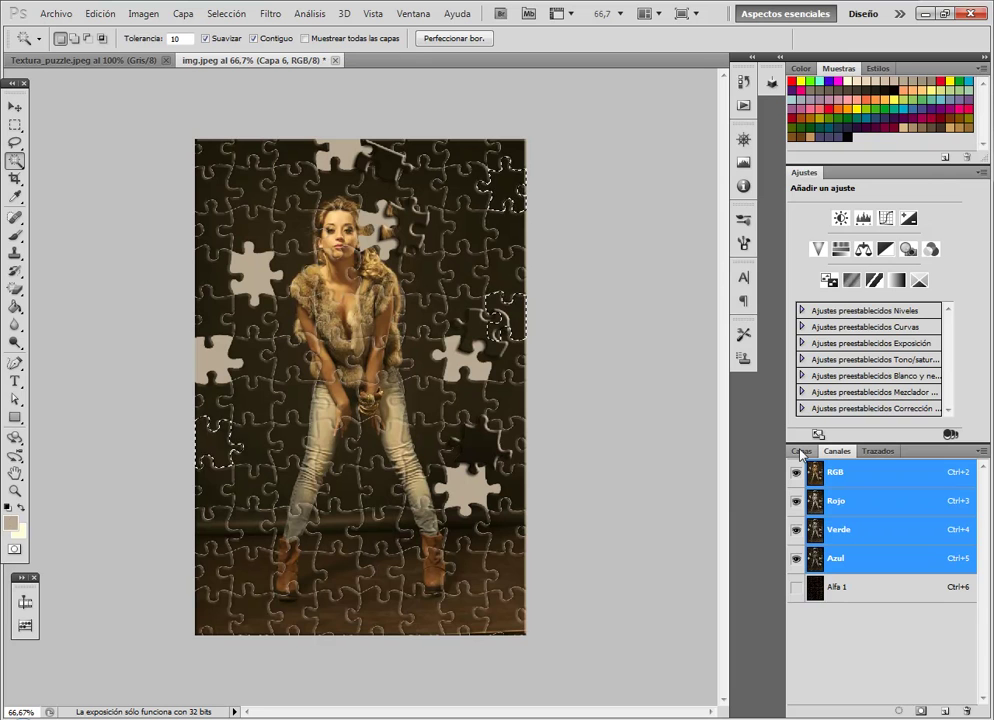
left_click(801, 452)
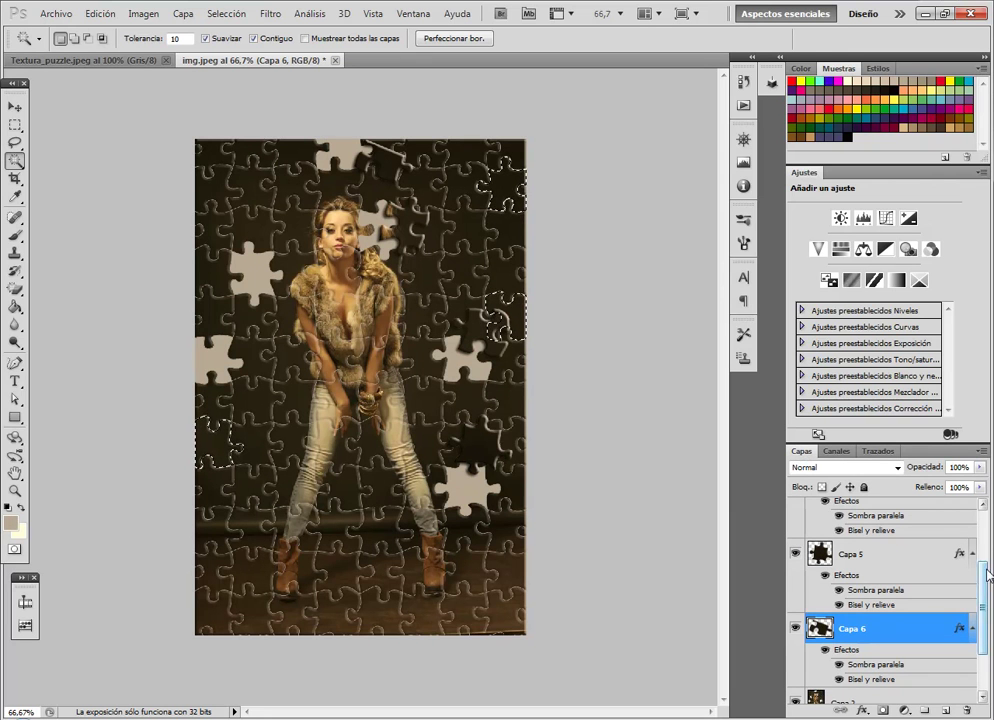
Cut the three selected pieces out of Capa 2 and delete them, leaving beige holes
scroll(880, 600, "down", 3)
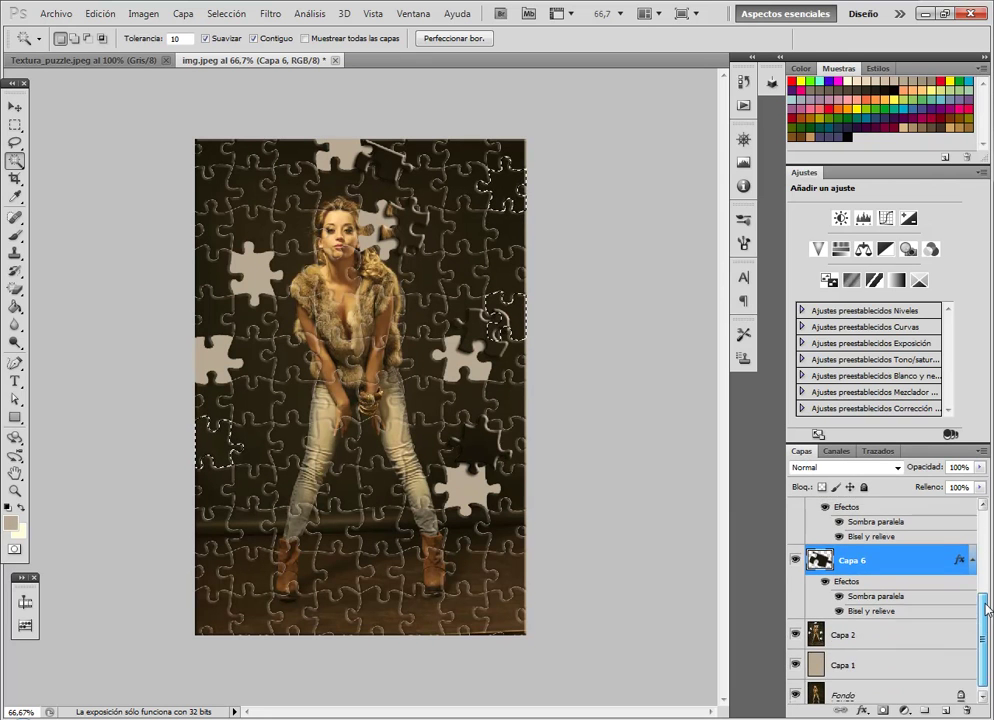
left_click(855, 630)
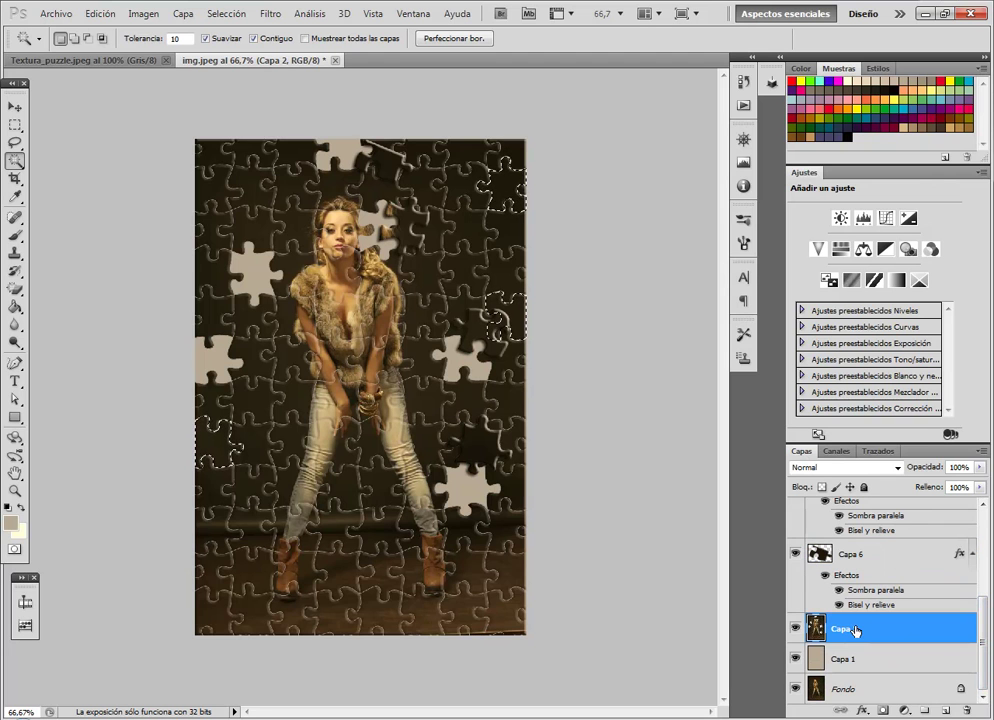
right_click(509, 190)
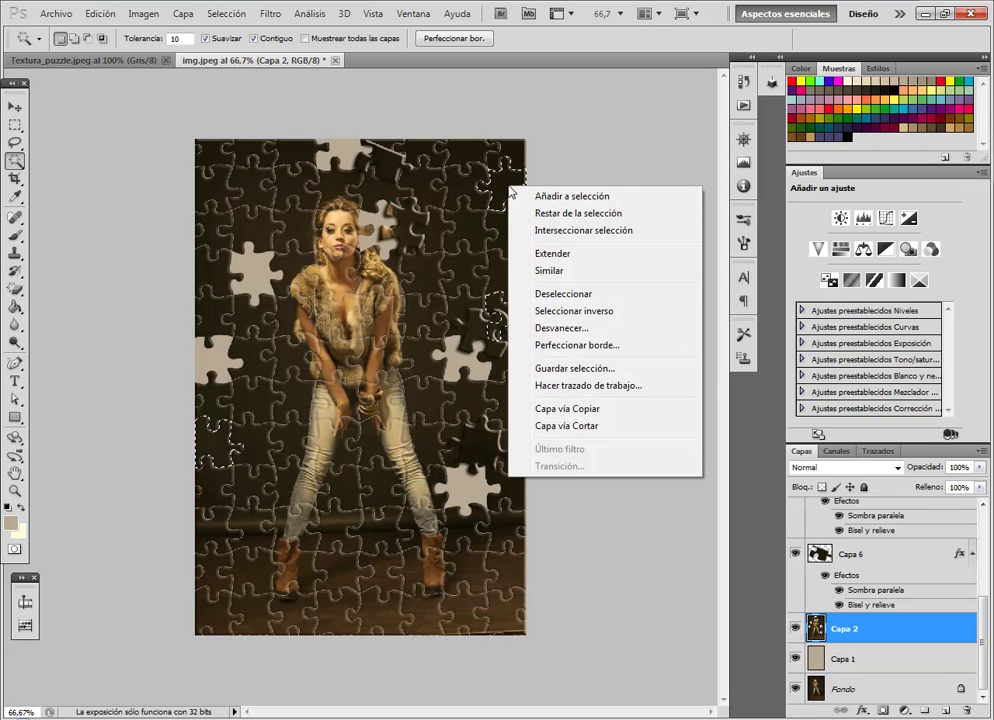
left_click(545, 428)
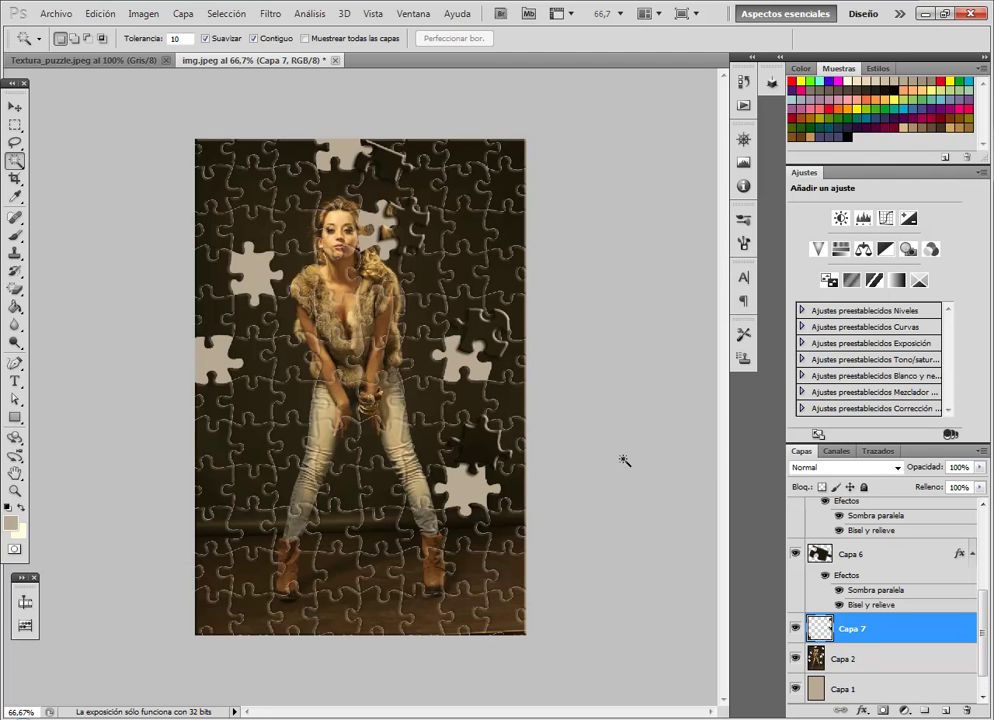
key("Delete")
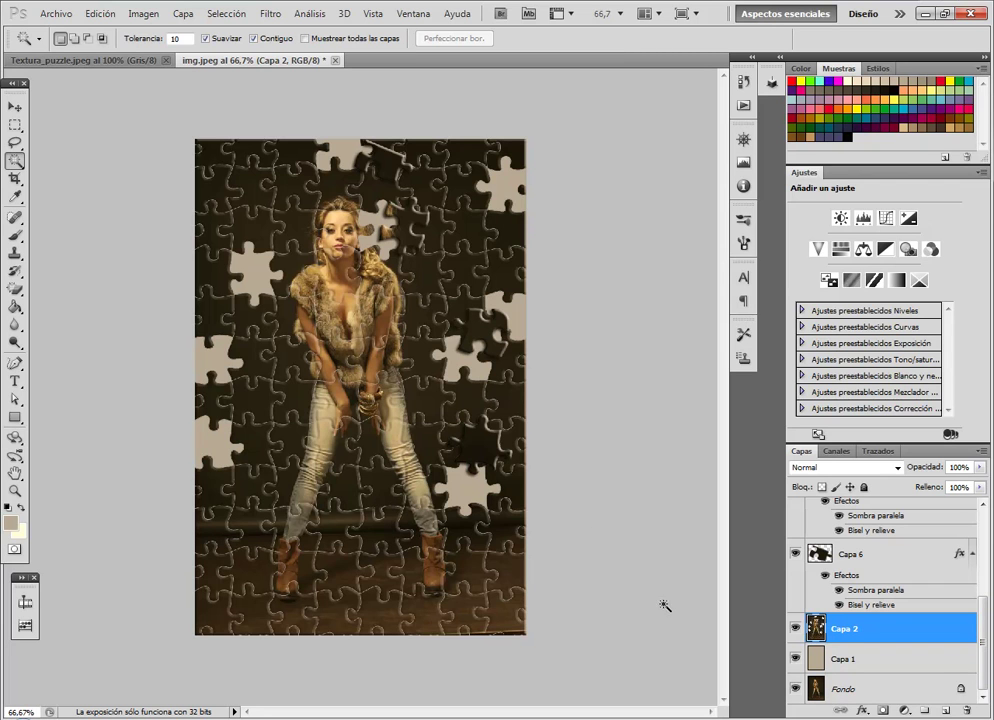
Magic-wand the piece between the boots on Alfa 1 and cut it from the photo onto new layer Capa 7
left_click(837, 452)
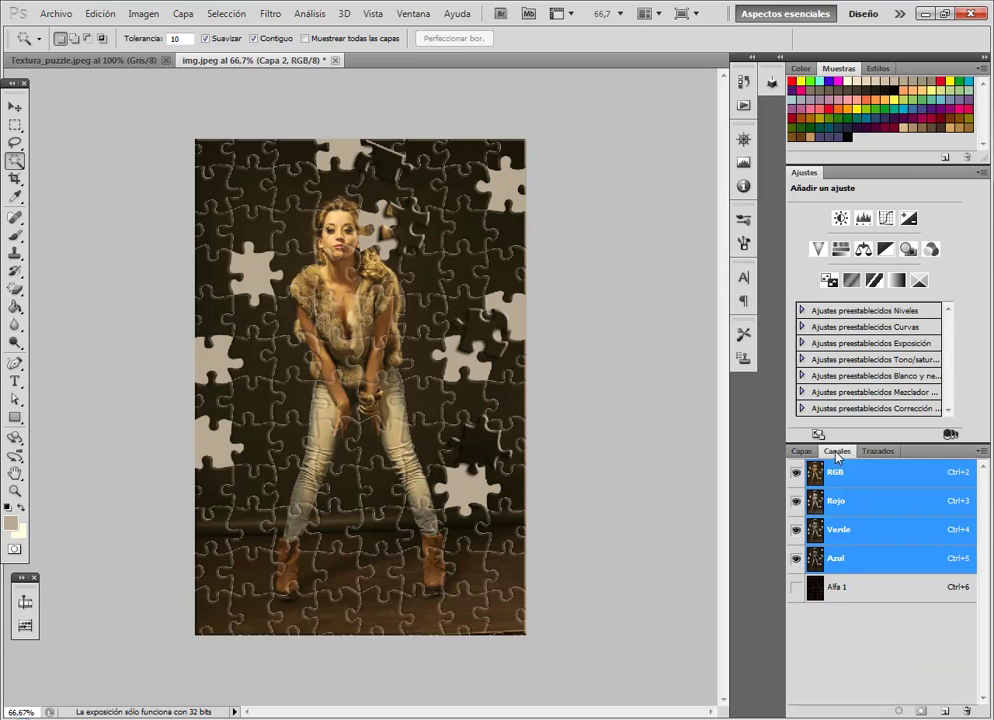
left_click(851, 594)
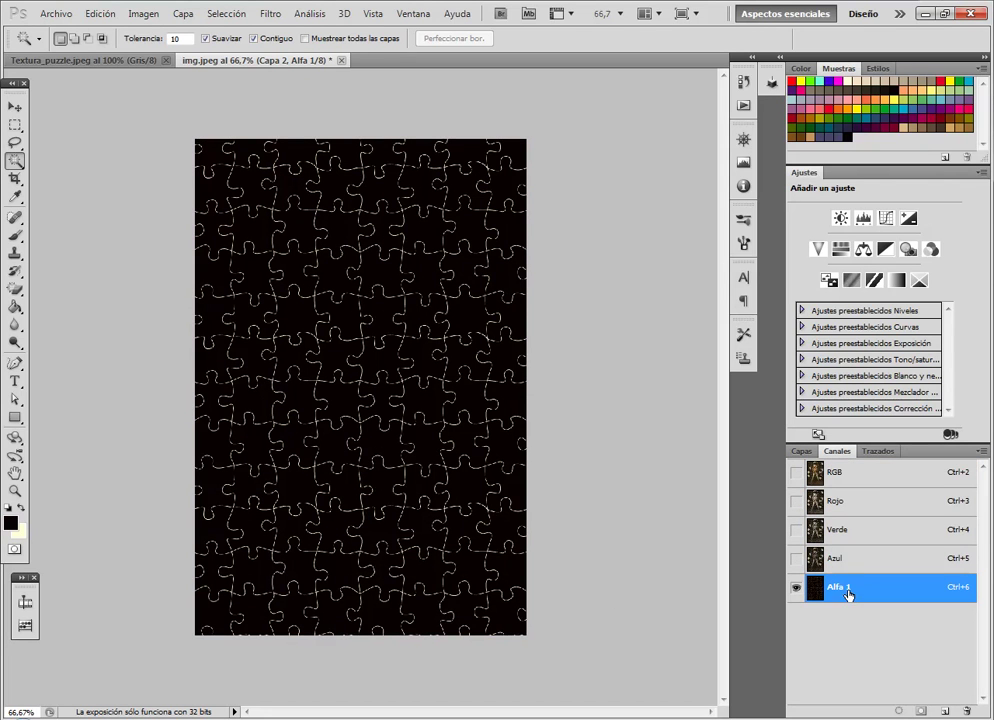
left_click(383, 580)
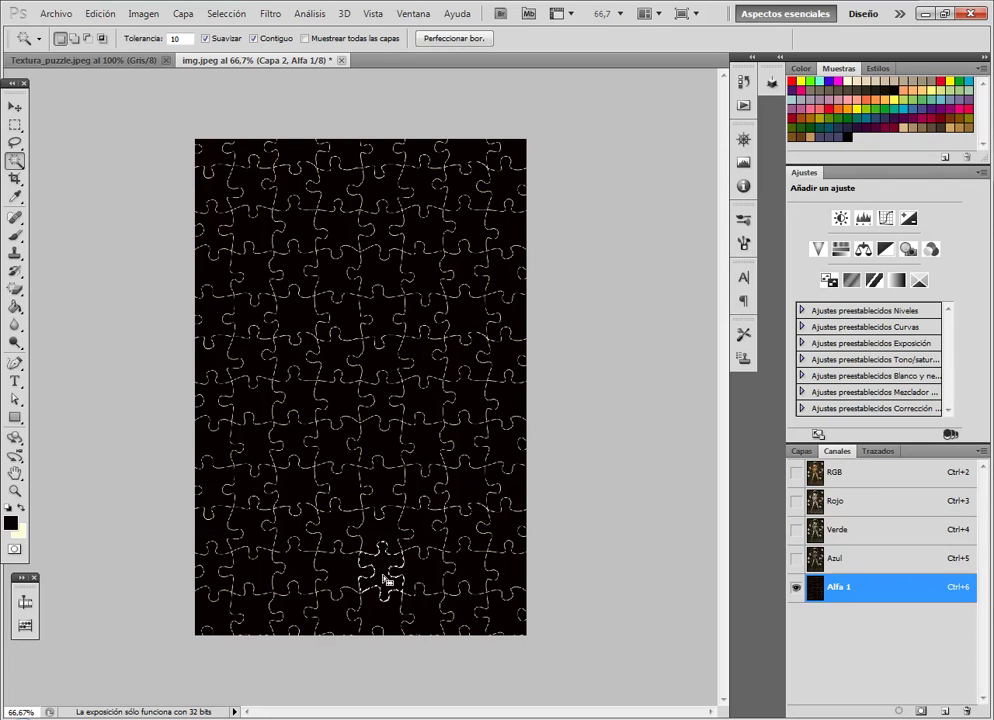
left_click(840, 477)
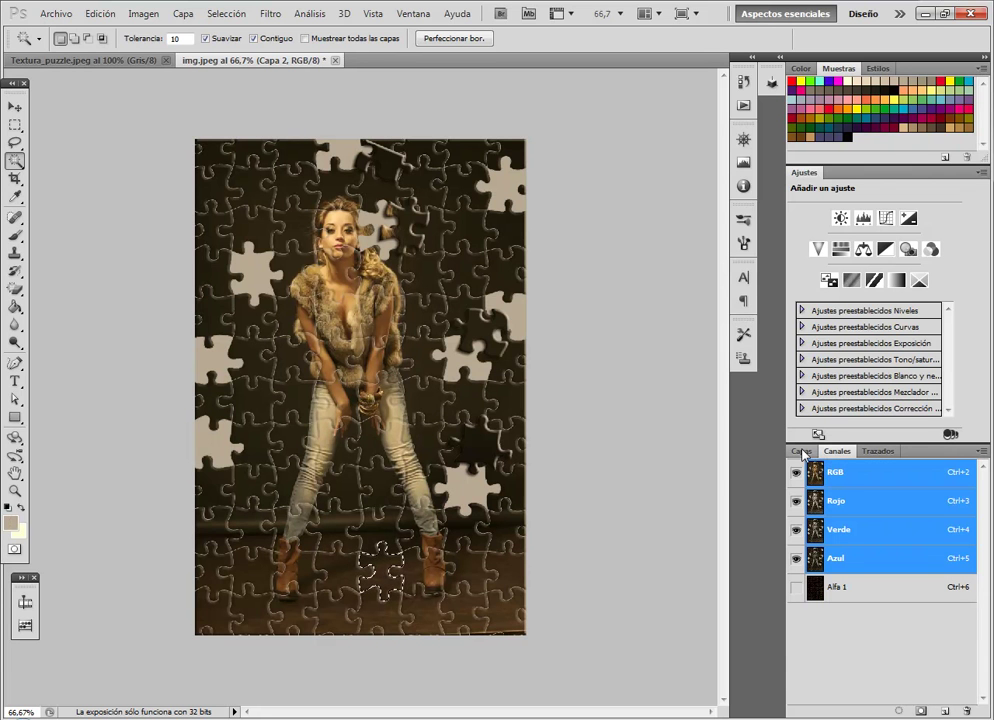
left_click(802, 451)
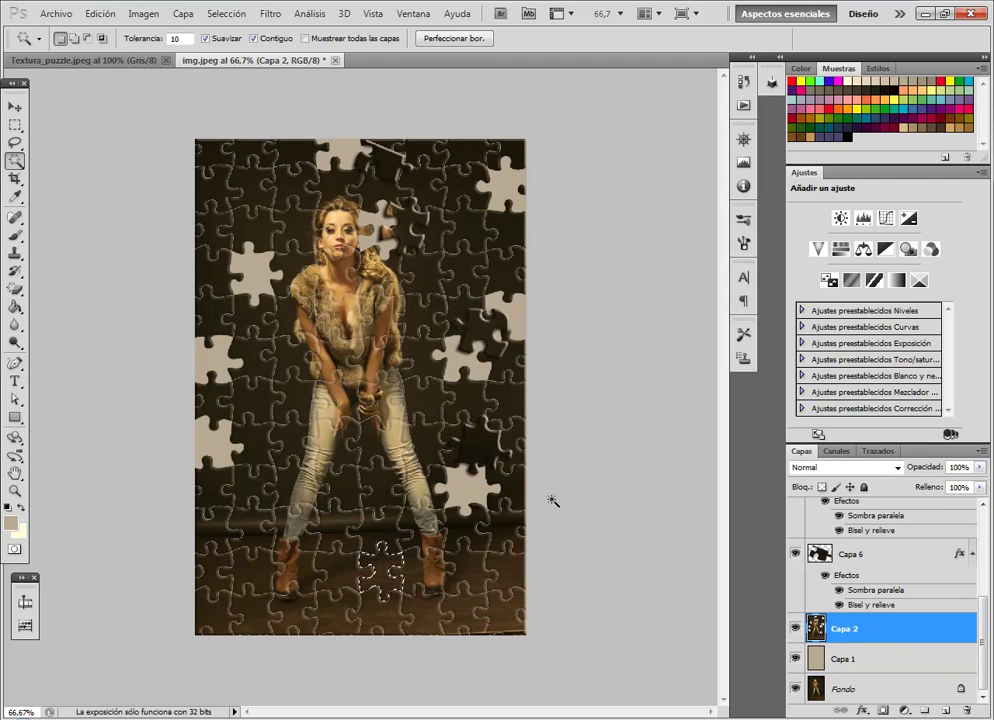
right_click(381, 571)
left_click(433, 512)
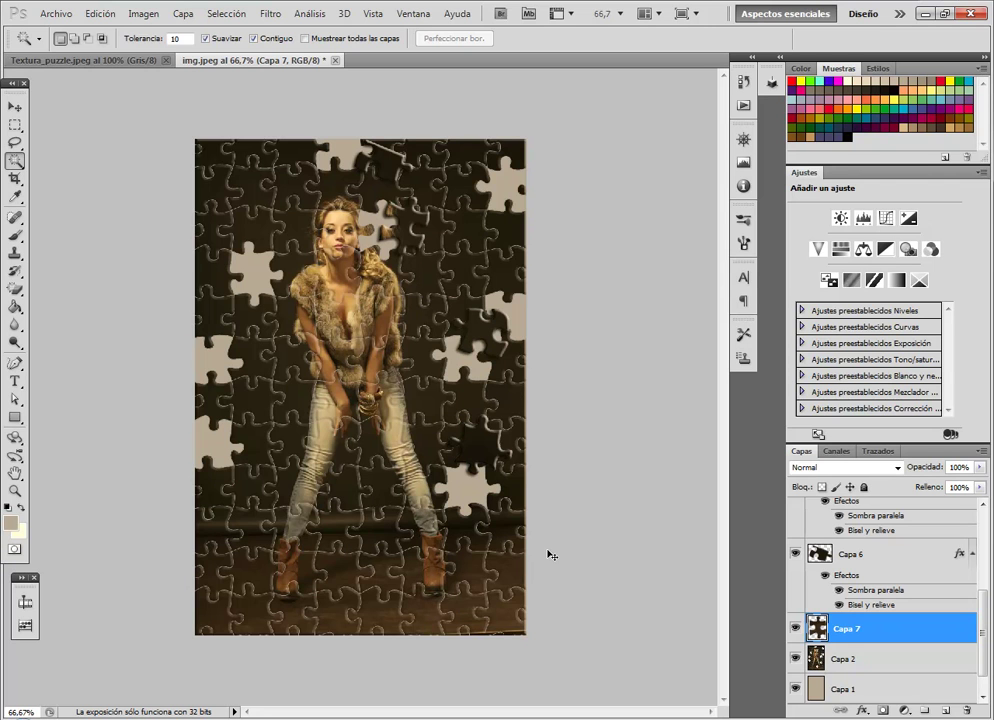
Rotate the Capa 7 piece about 11° with Free Transform and commit
key("ctrl+t")
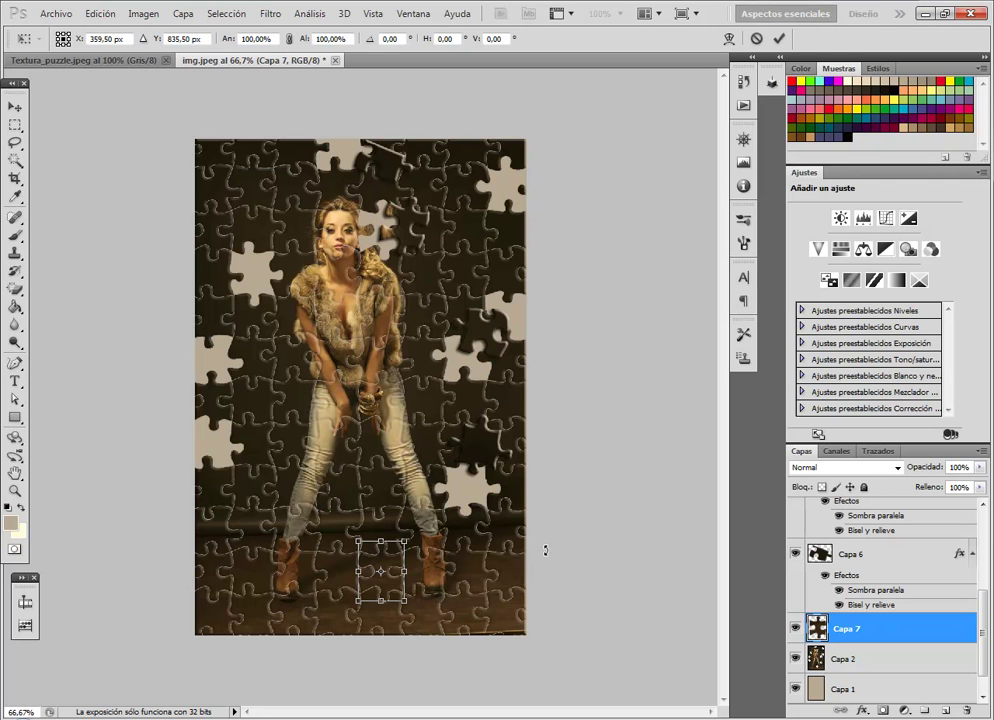
mouse_move(413, 540)
left_mouse_down()
mouse_move(420, 548)
mouse_move(368, 555)
left_mouse_up()
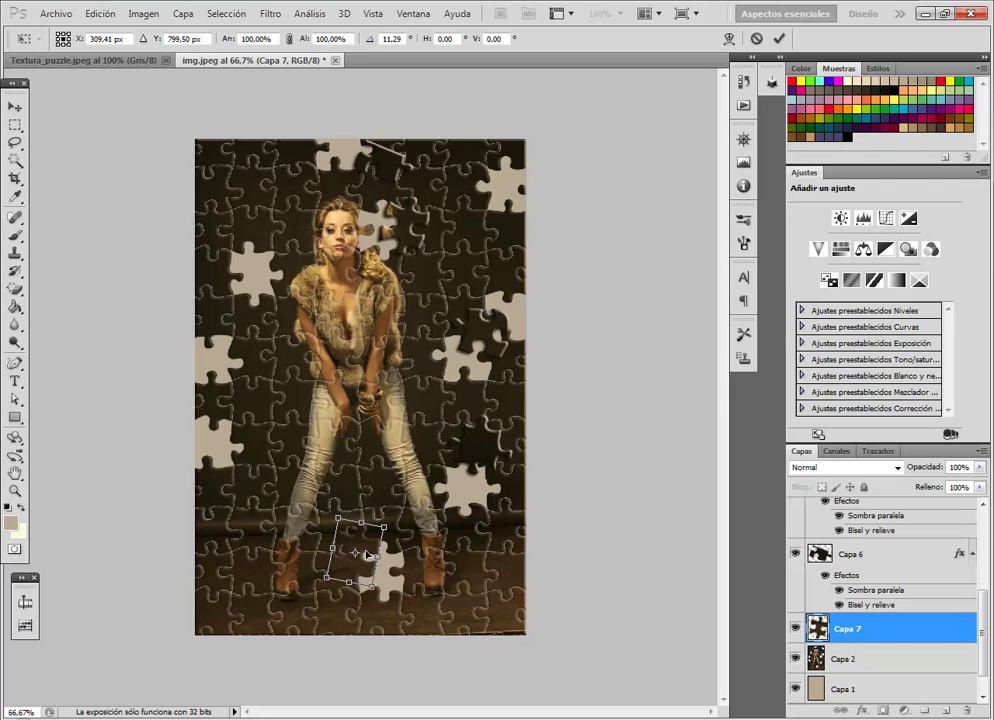
left_click(779, 38)
key("w")
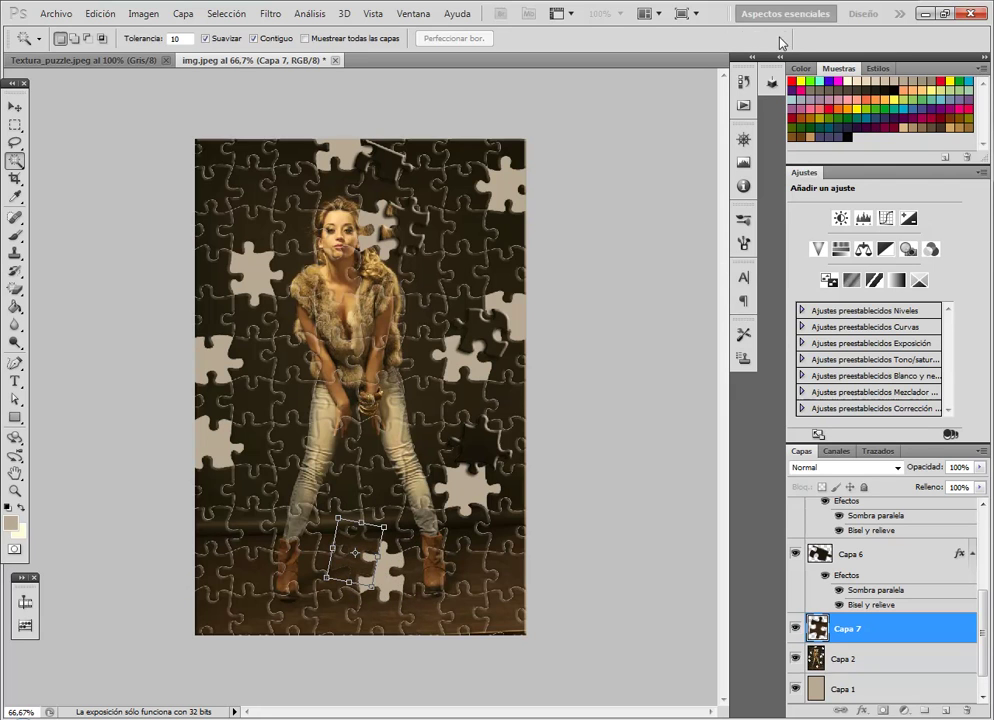
Copy Capa 6's drop shadow and bevel layer style and paste it onto Capa 7
left_click(852, 556)
right_click(853, 557)
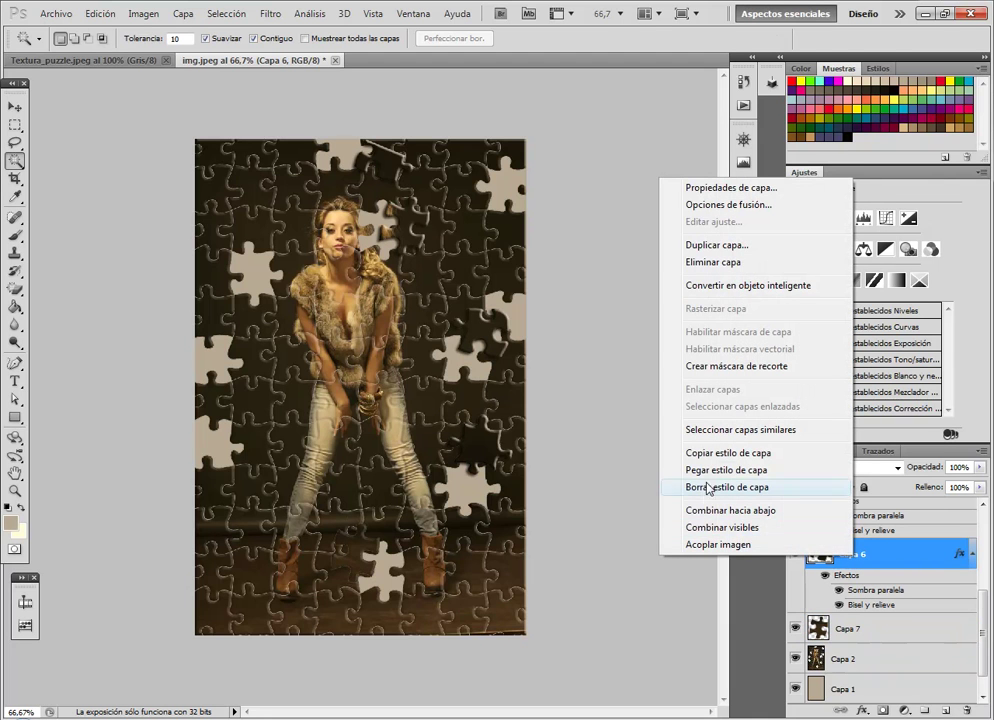
left_click(710, 453)
left_click(848, 628)
right_click(852, 628)
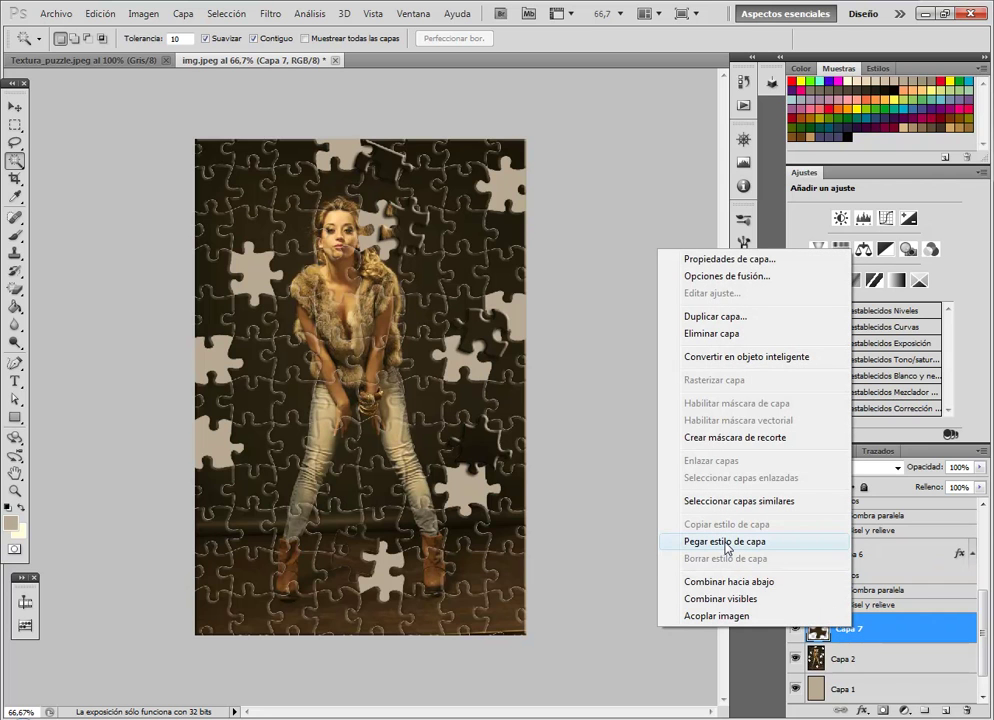
left_click(726, 547)
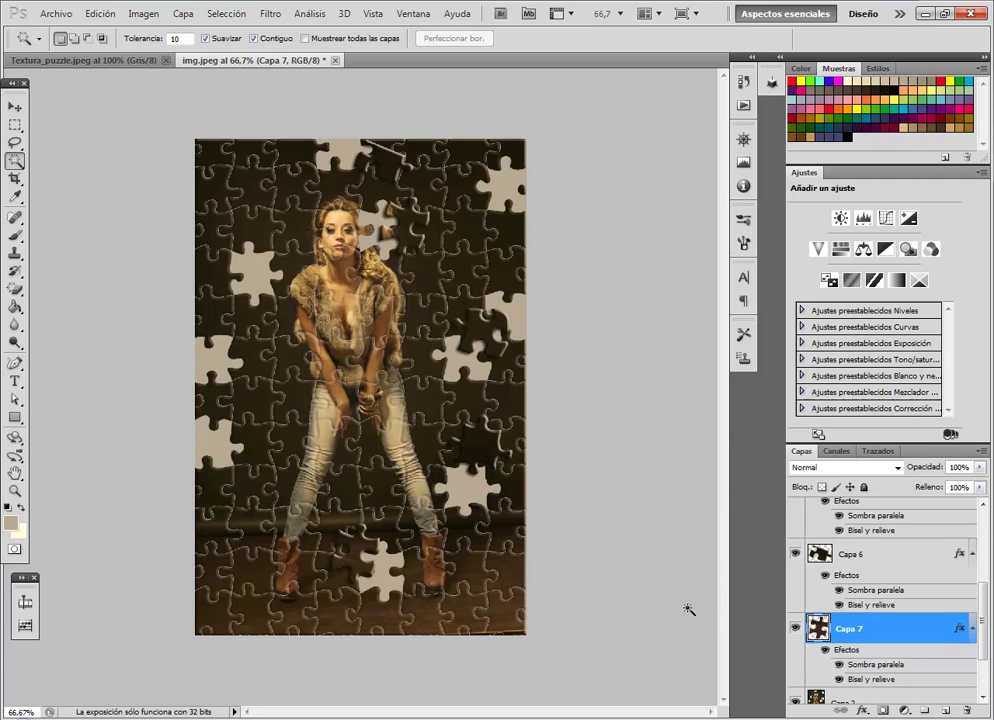
left_click_drag(982, 603, 982, 650)
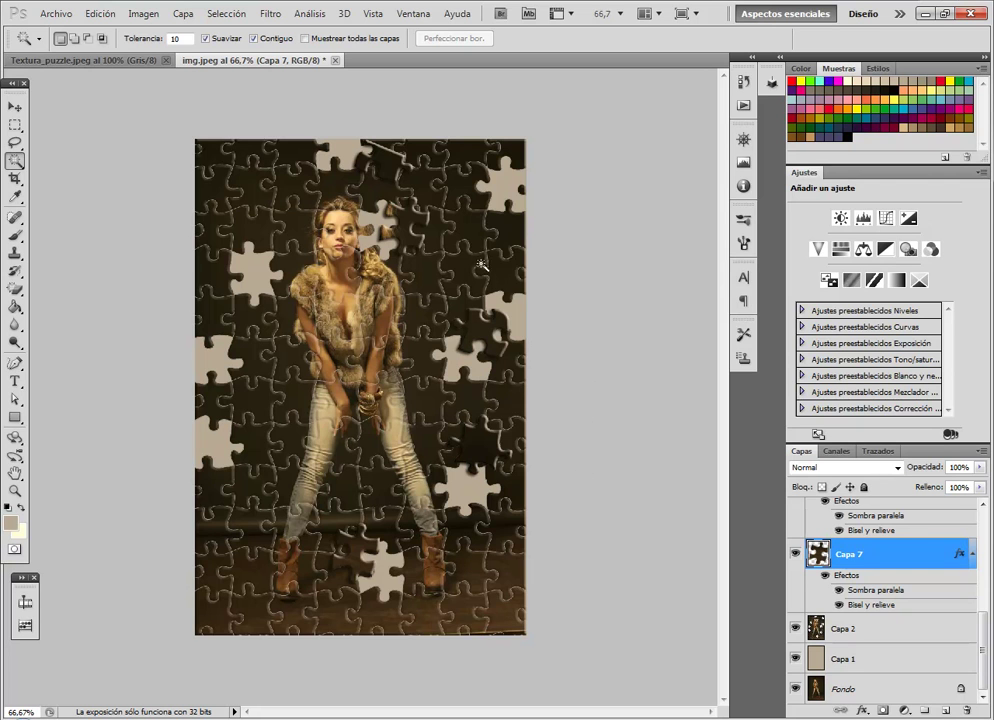
Save the puzzle as img.jpg in JPEG format on the desktop, quality 12 (Máxima)
left_click(60, 18)
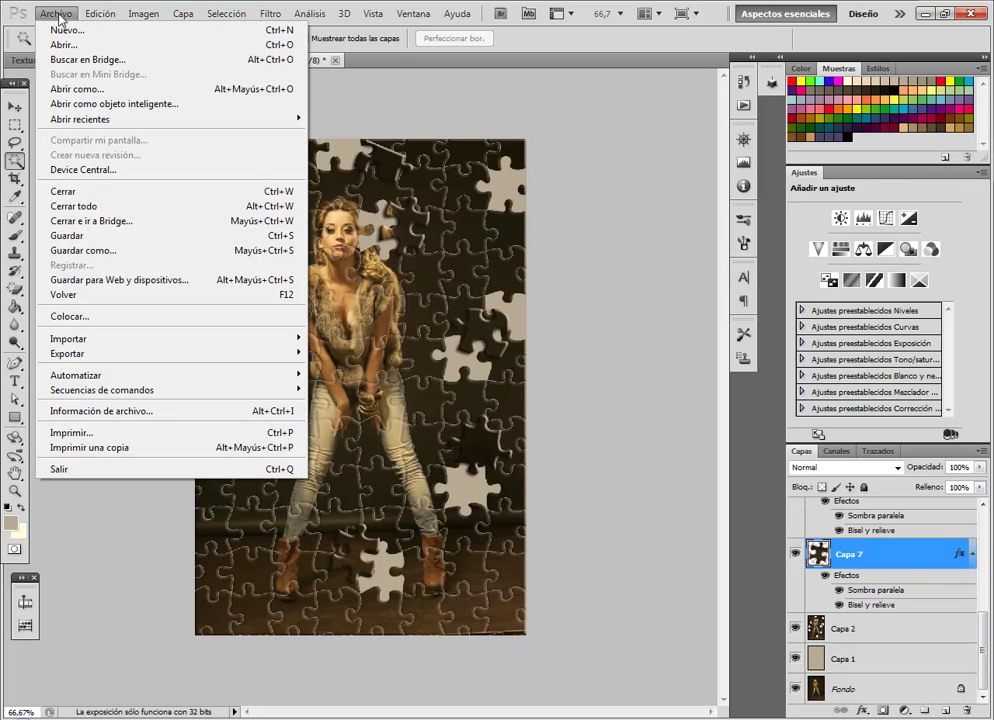
left_click(83, 253)
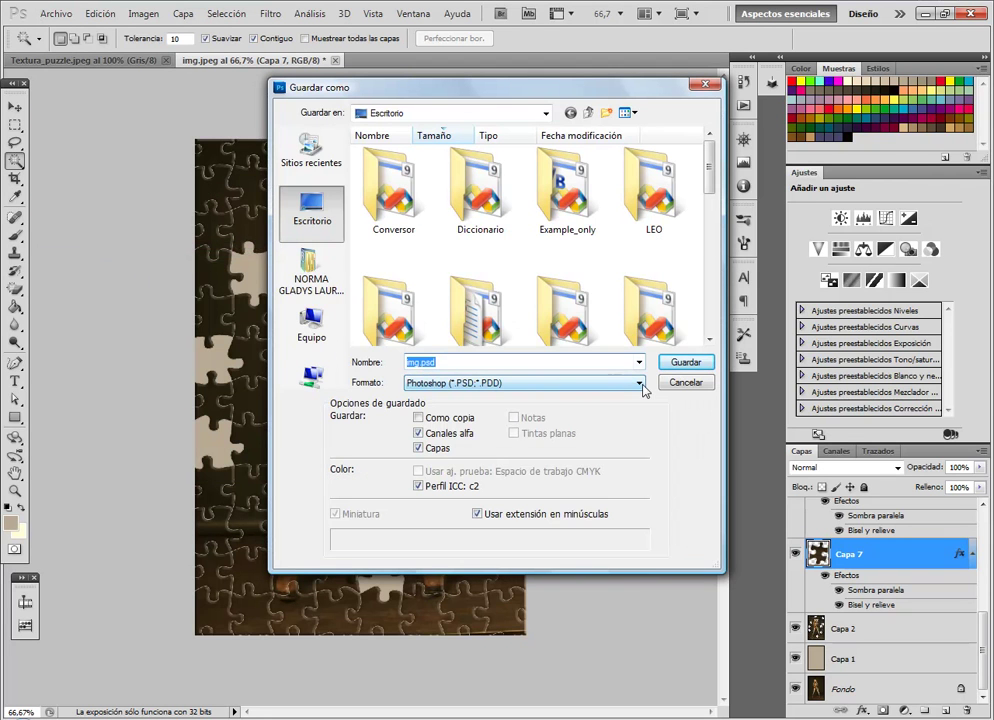
left_click(640, 383)
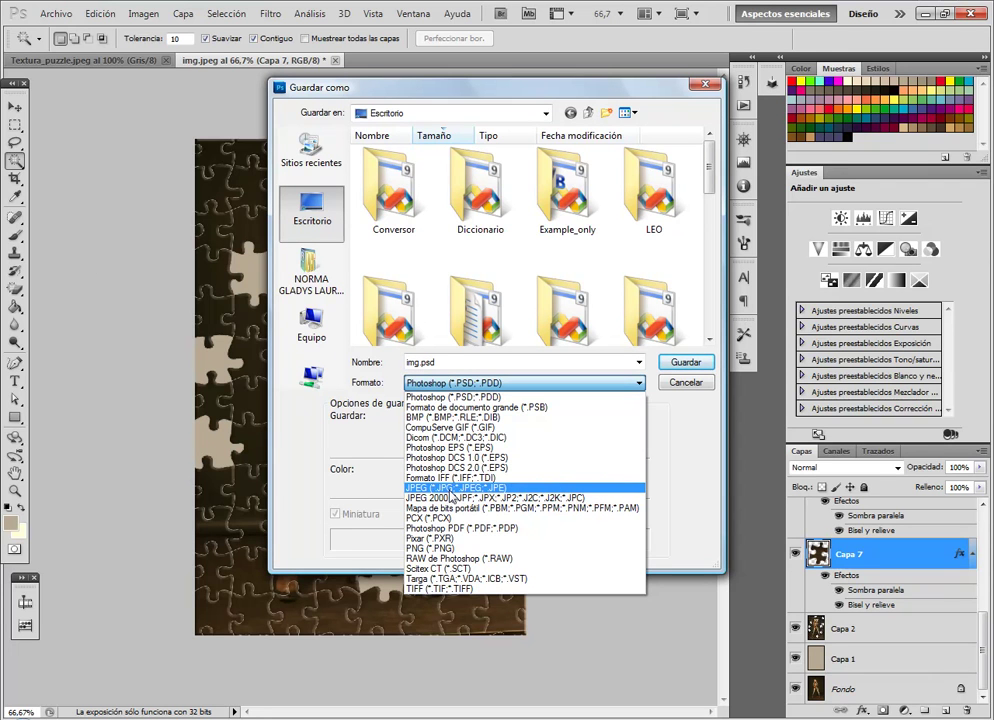
left_click(450, 487)
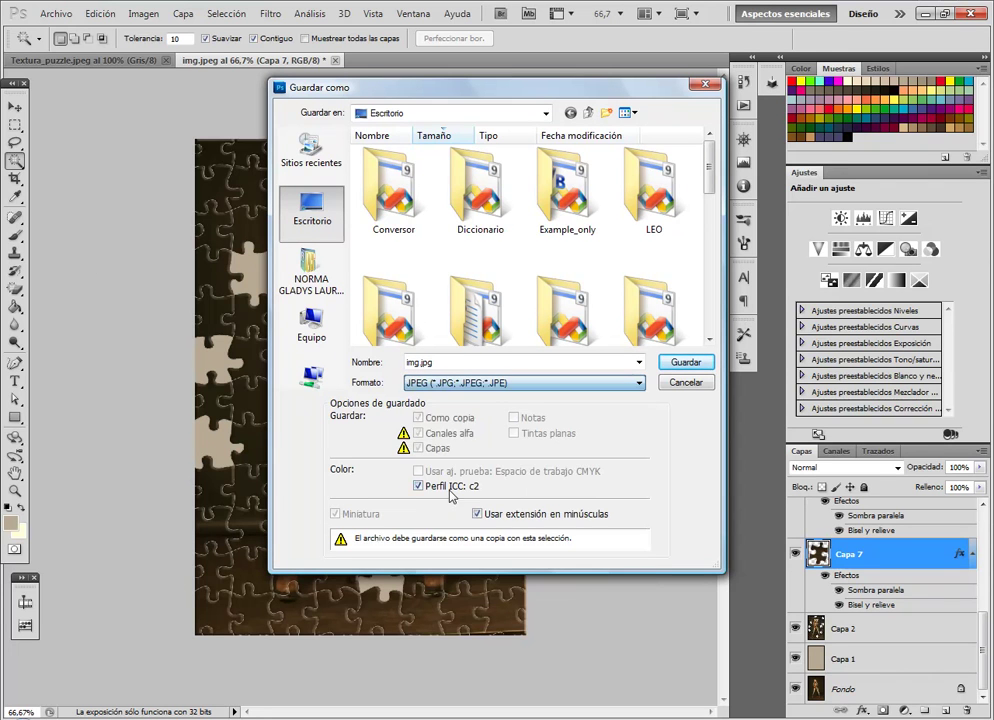
left_click(684, 364)
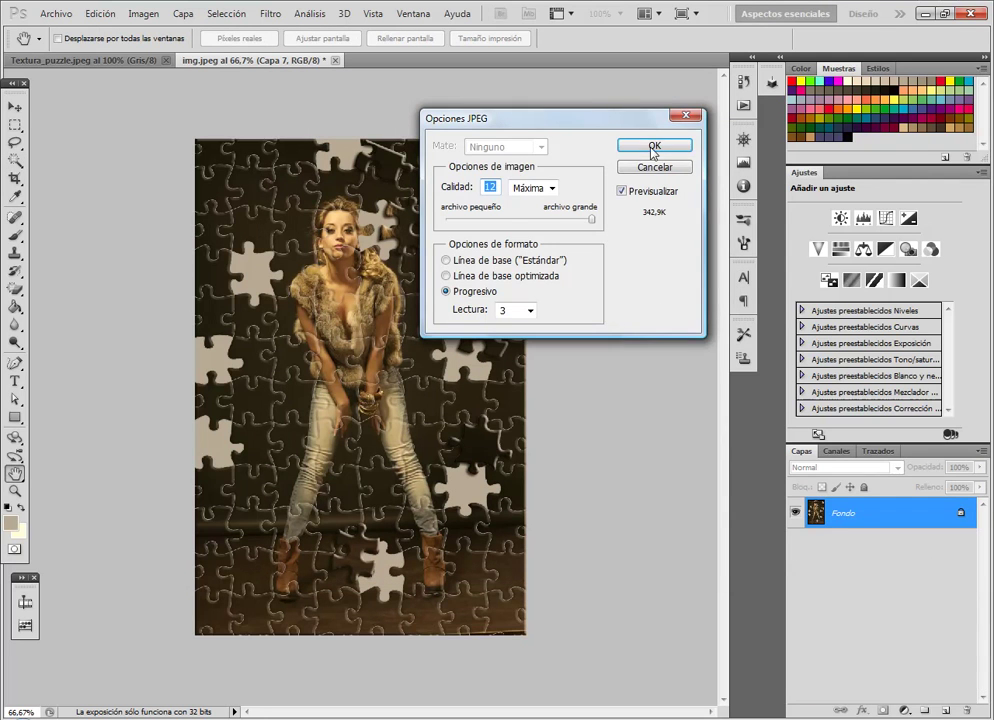
left_click(653, 146)
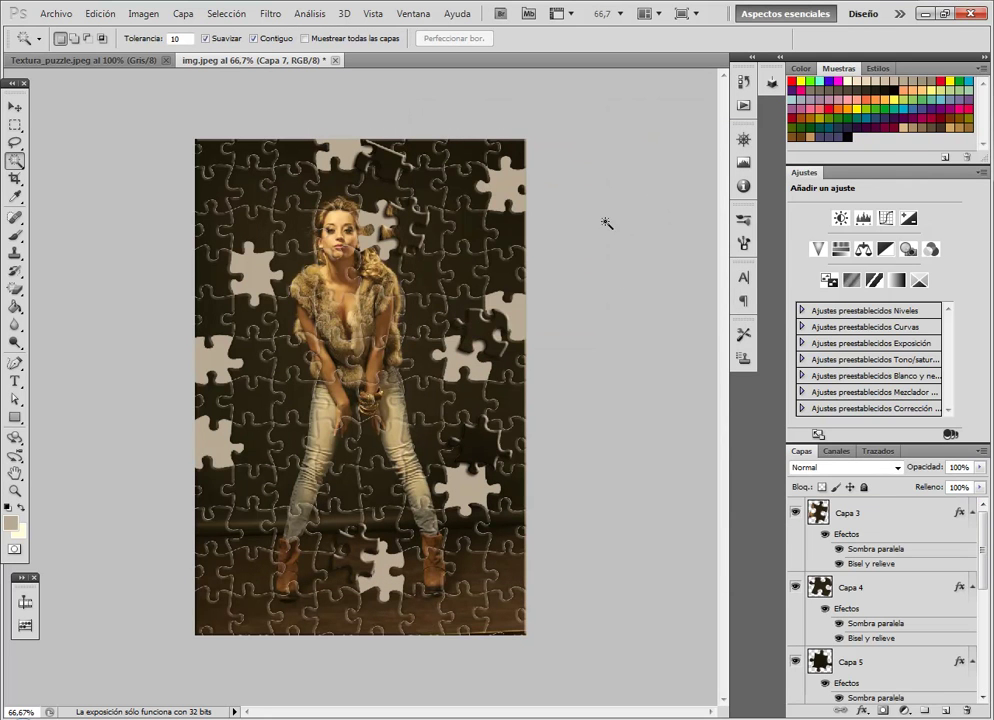